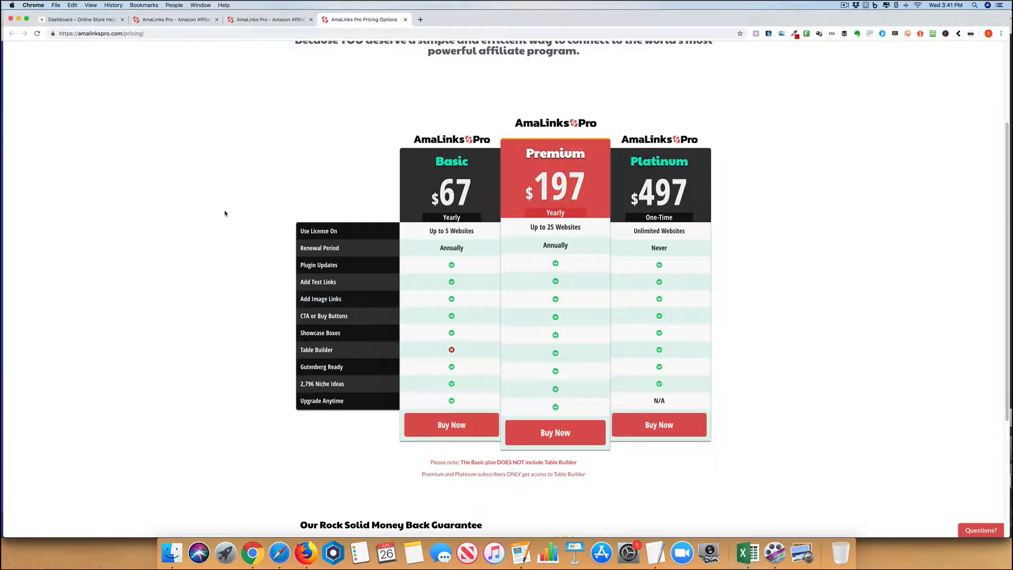
# In the WordPress dashboard, upload the plugin file amalinkspro-v1.4.2.zip and install it.
pyautogui.click(79, 20)
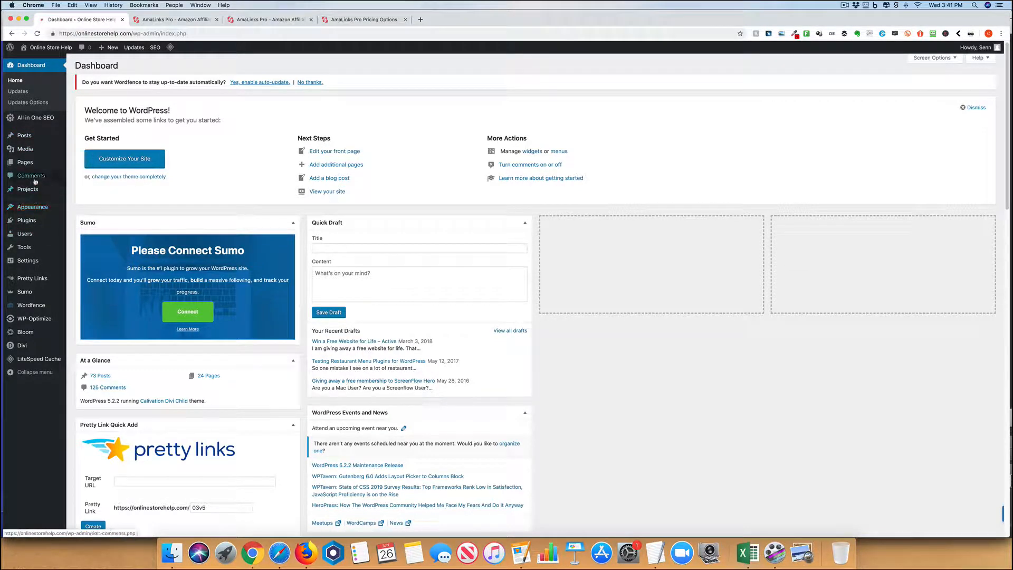
pyautogui.moveTo(34, 221)
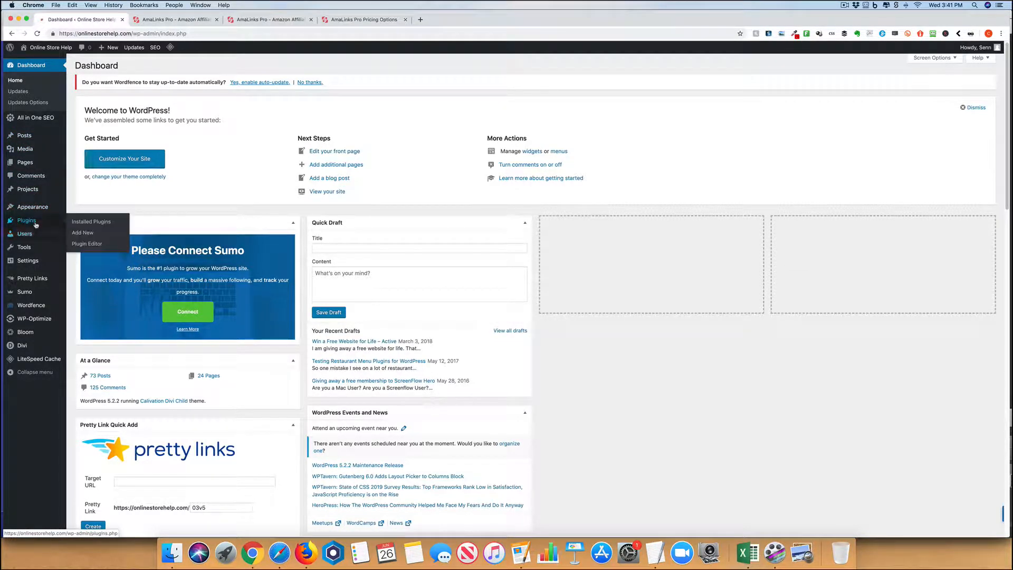
pyautogui.click(93, 234)
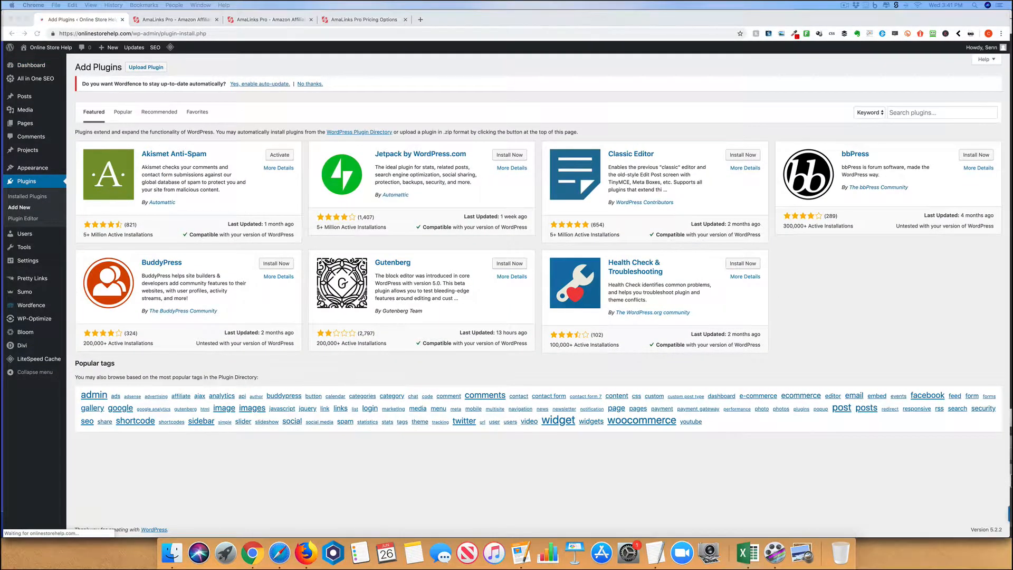
pyautogui.click(146, 67)
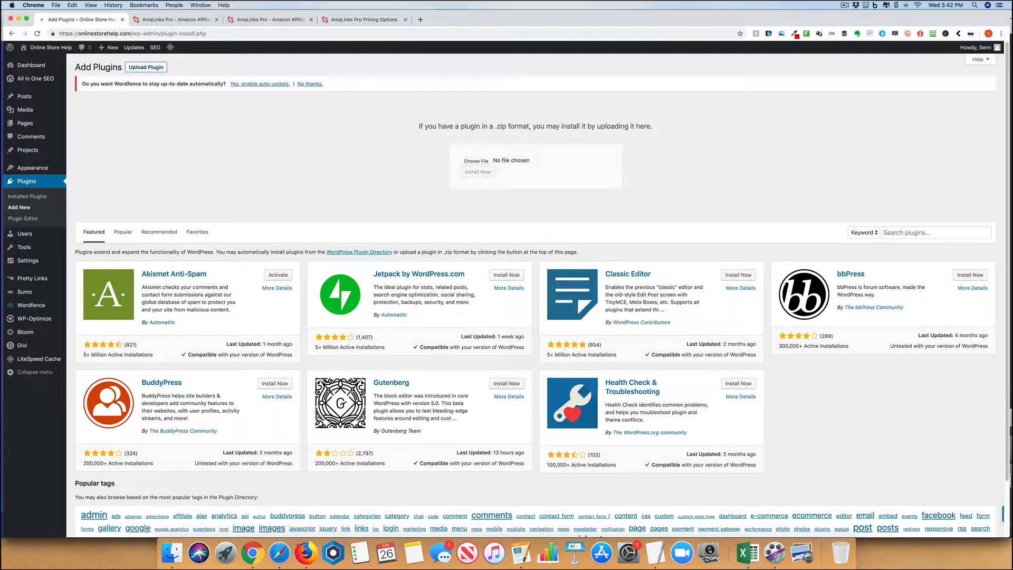
pyautogui.moveTo(153, 135); pyautogui.dragTo(470, 163)
pyautogui.click(478, 172)
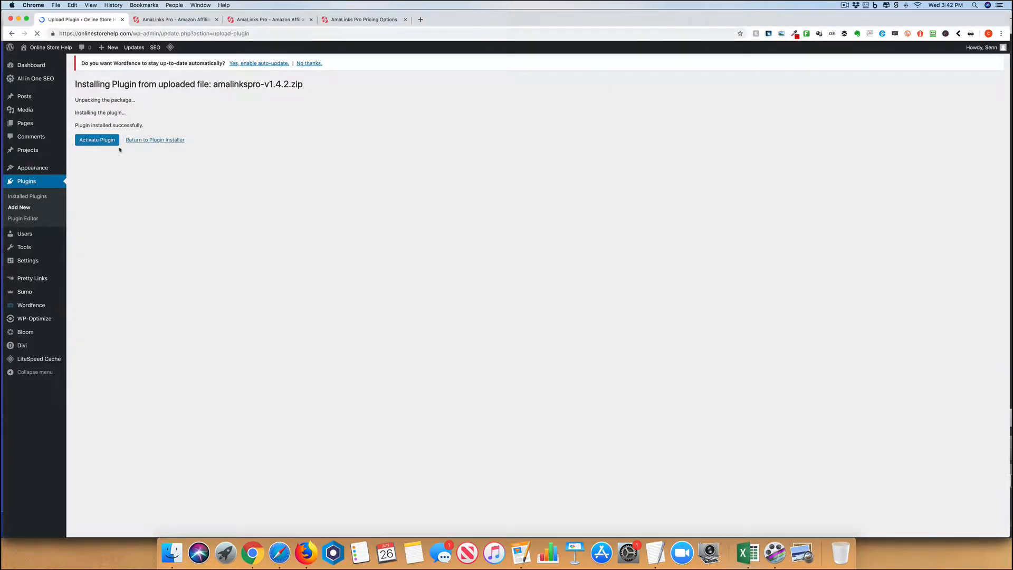
# Return to the plugin installer, then upload and install amalinkspro-tables-v1.2.2-beta.zip.
pyautogui.click(148, 140)
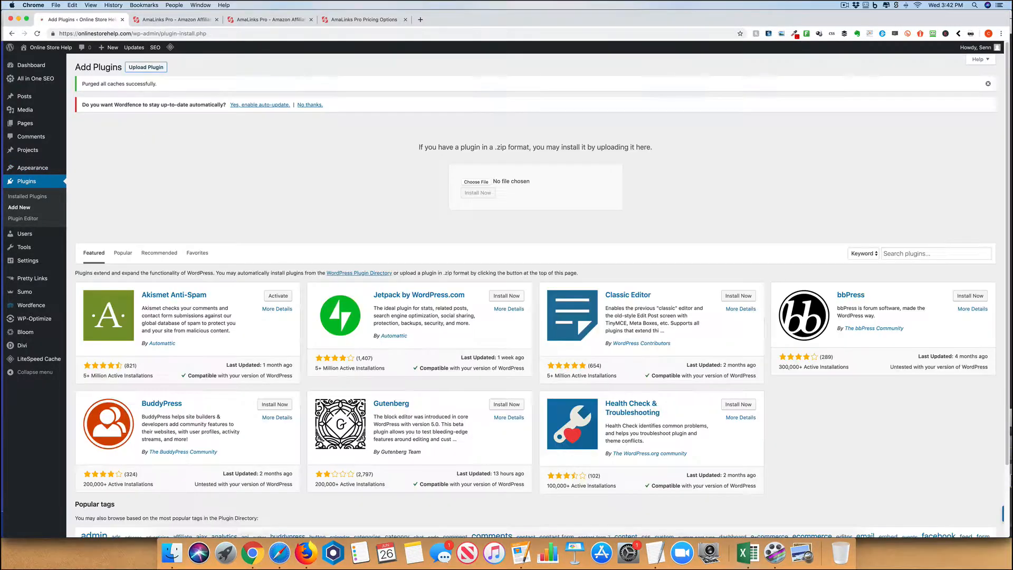
pyautogui.moveTo(1, 182); pyautogui.dragTo(478, 181)
pyautogui.click(478, 193)
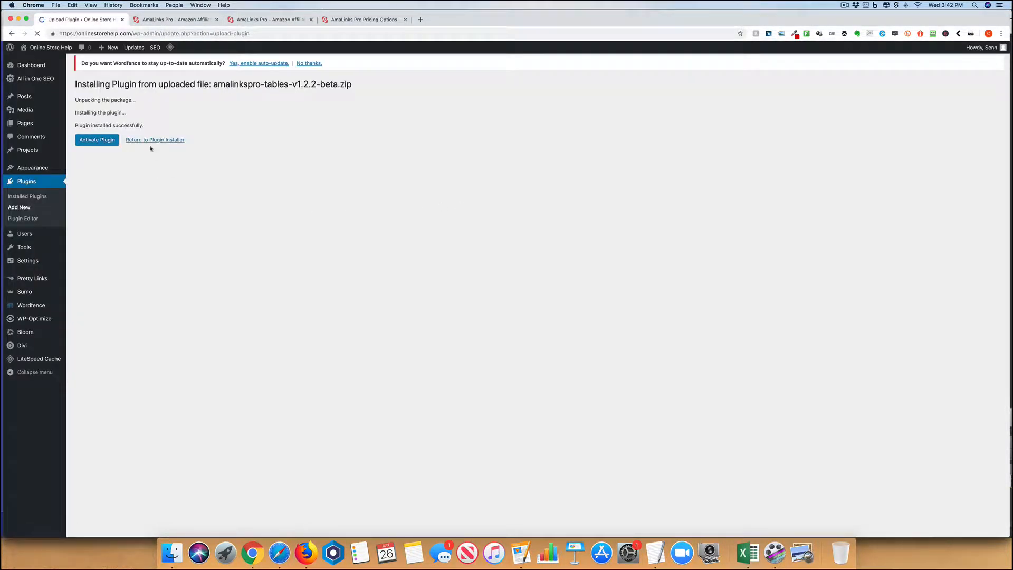
# Activate the AmaLinks Pro plugin and the AmaLinks Pro - Table Builder plugin among the installed plugins.
pyautogui.click(29, 196)
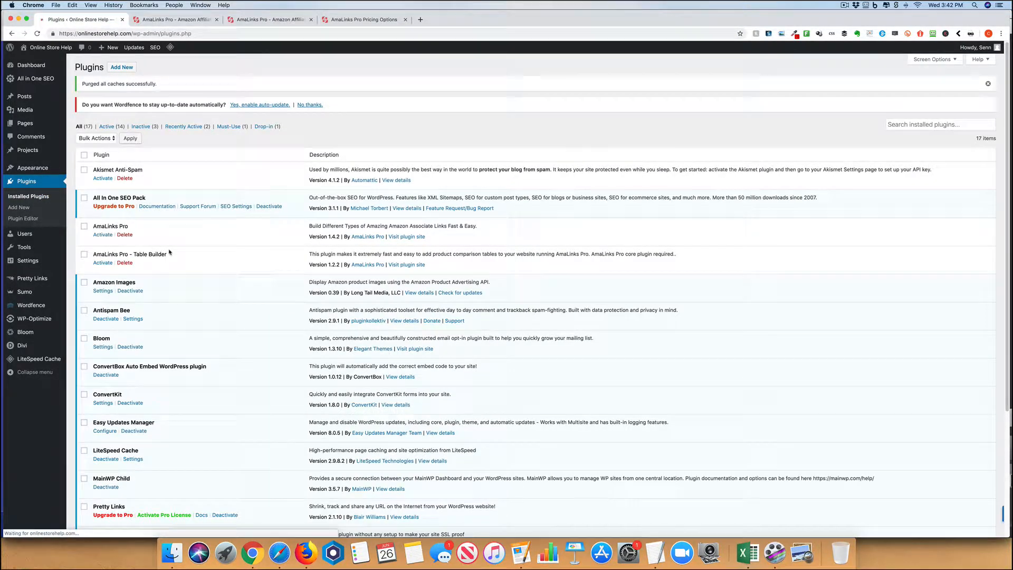
pyautogui.click(102, 235)
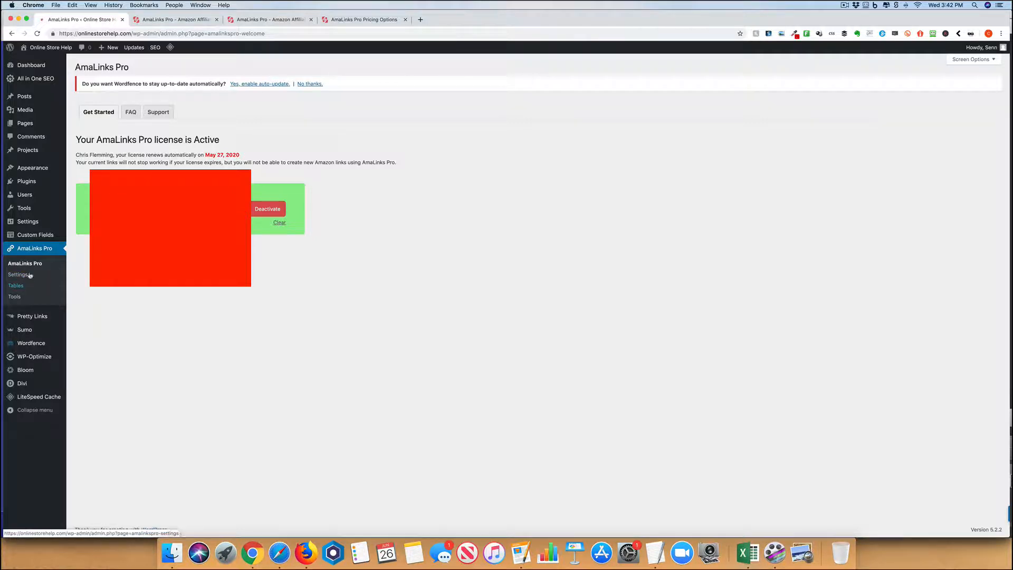
pyautogui.moveTo(27, 182)
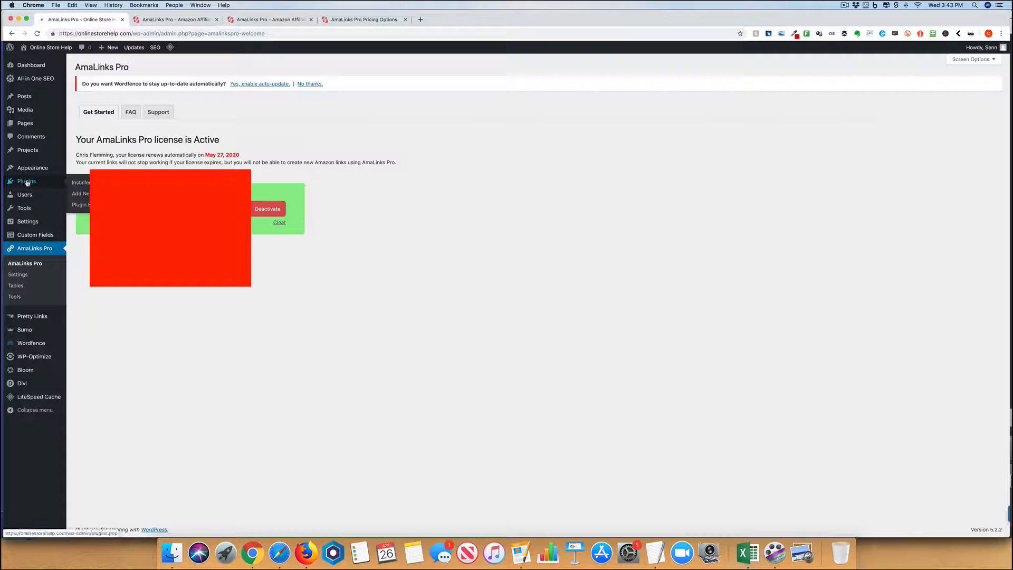
pyautogui.click(80, 183)
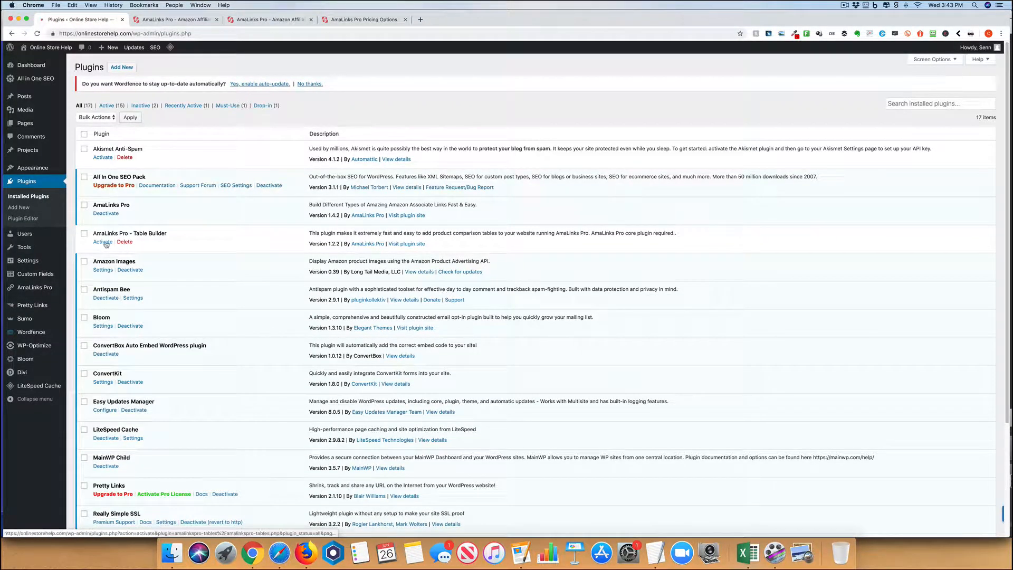
pyautogui.click(104, 242)
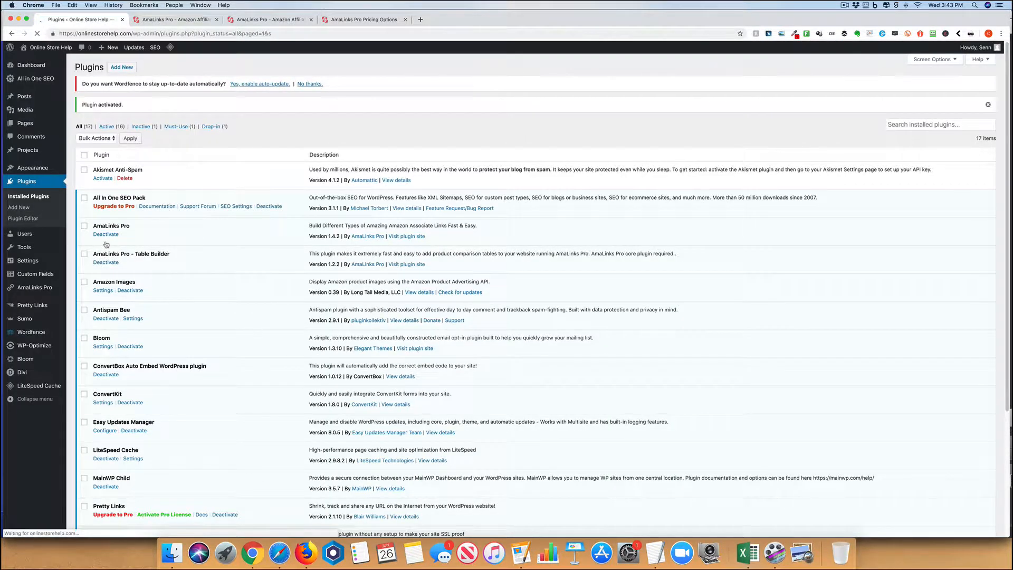
# Open the AmaLinks Pro settings and view the credentials section of the Product Advertising API page in Amazon Associates.
pyautogui.moveTo(35, 287)
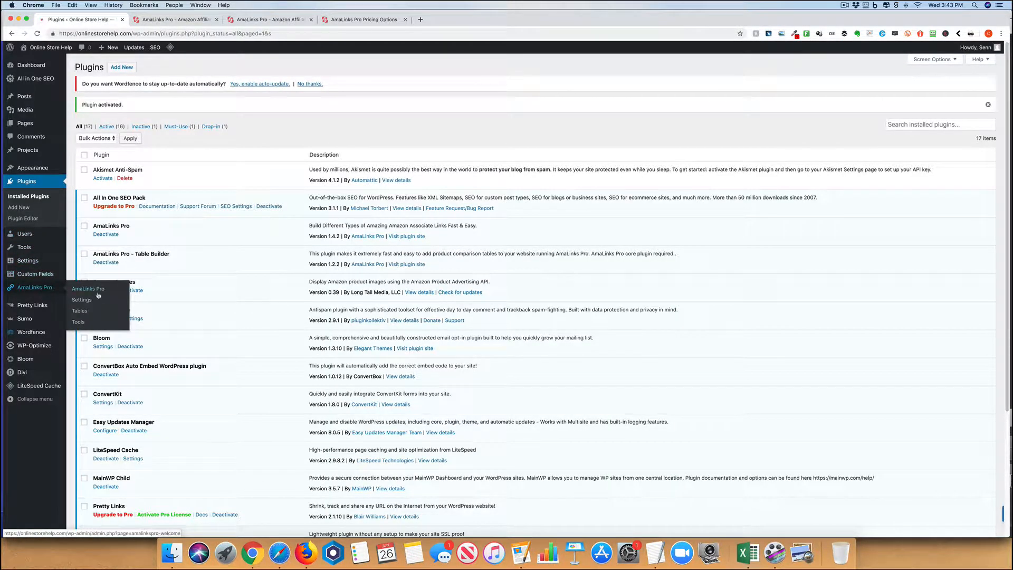
pyautogui.click(94, 300)
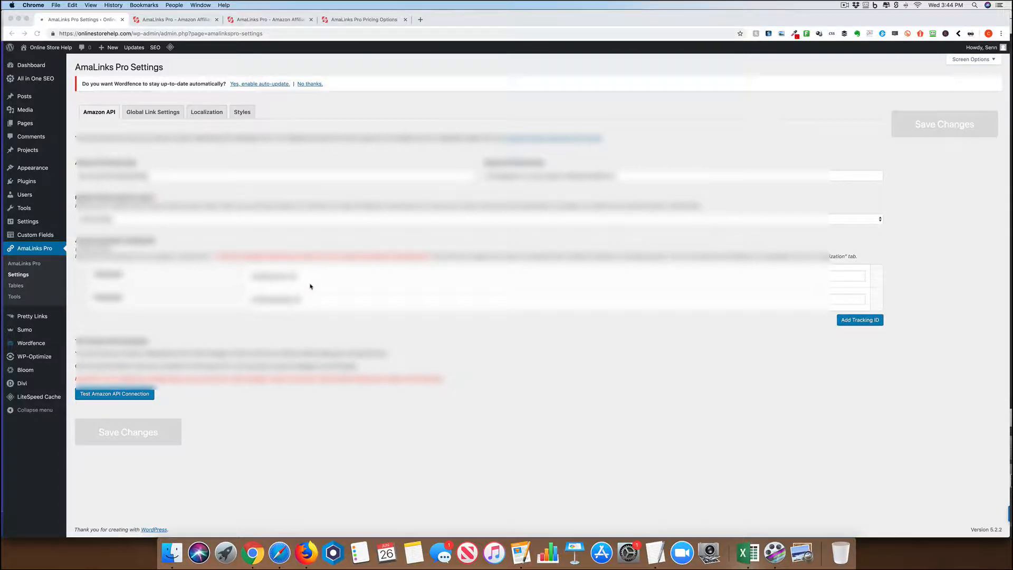
pyautogui.press('super+Tab')
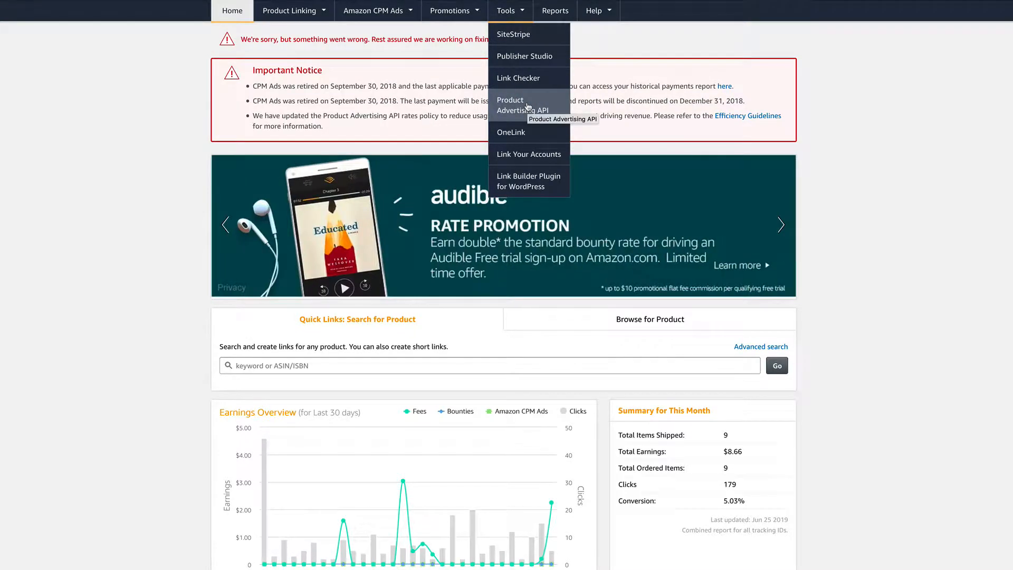
pyautogui.click(528, 106)
pyautogui.scroll(-2, 533, 103)
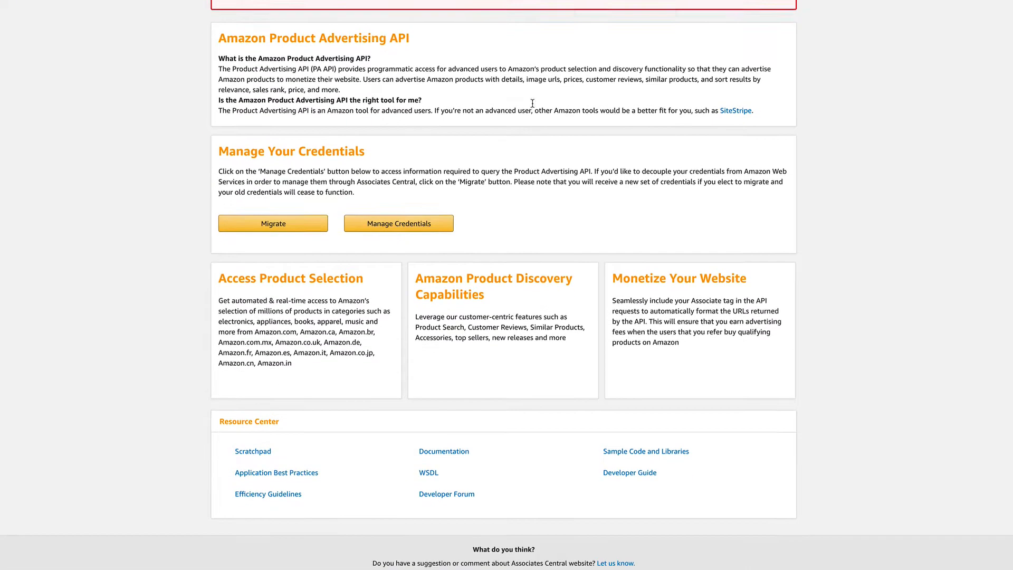
pyautogui.scroll(-1, 533, 103)
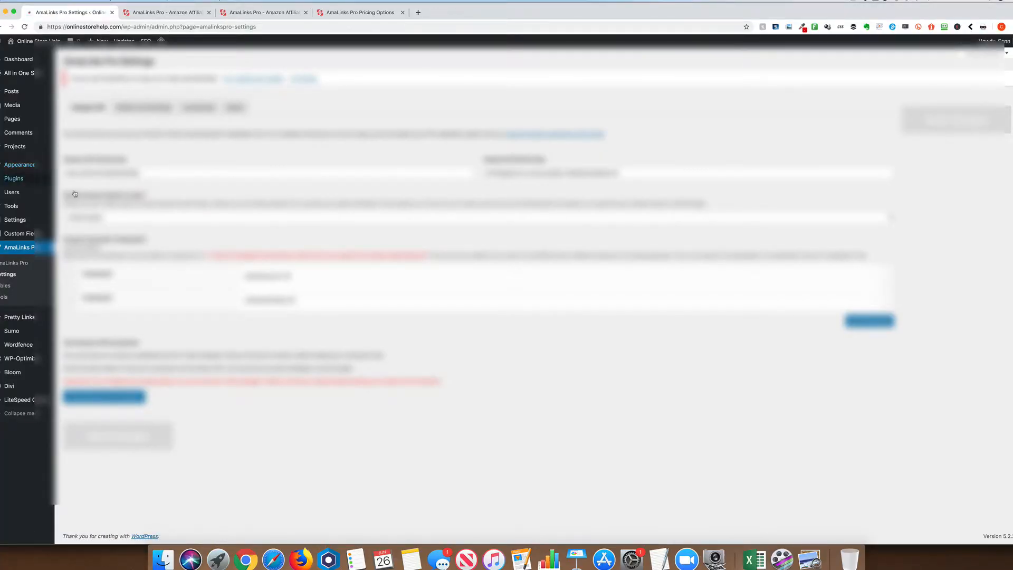
# Review the AmaLinks Pro global link, localization and style settings, and the plugin's Tools page.
pyautogui.click(161, 110)
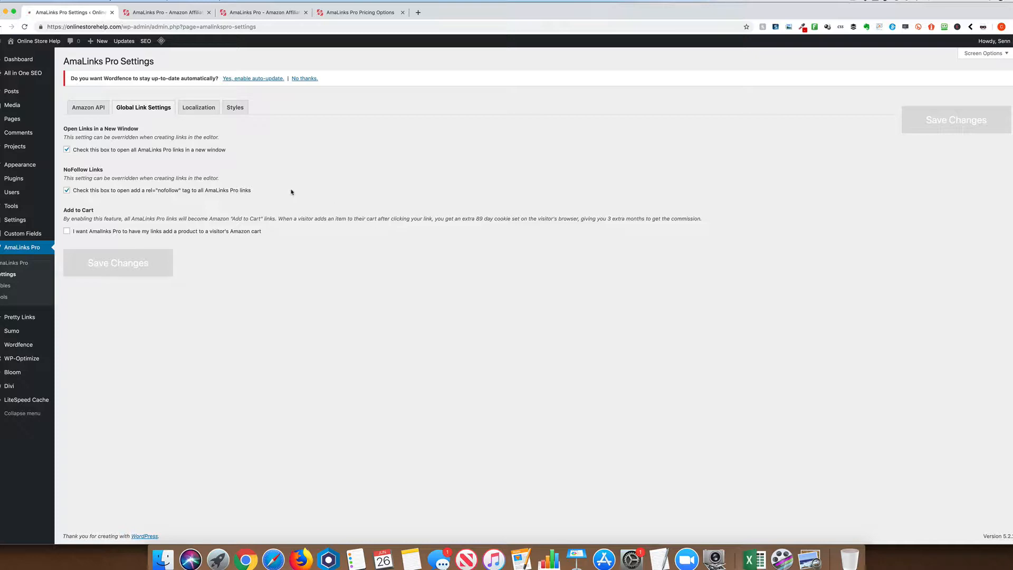
pyautogui.click(199, 108)
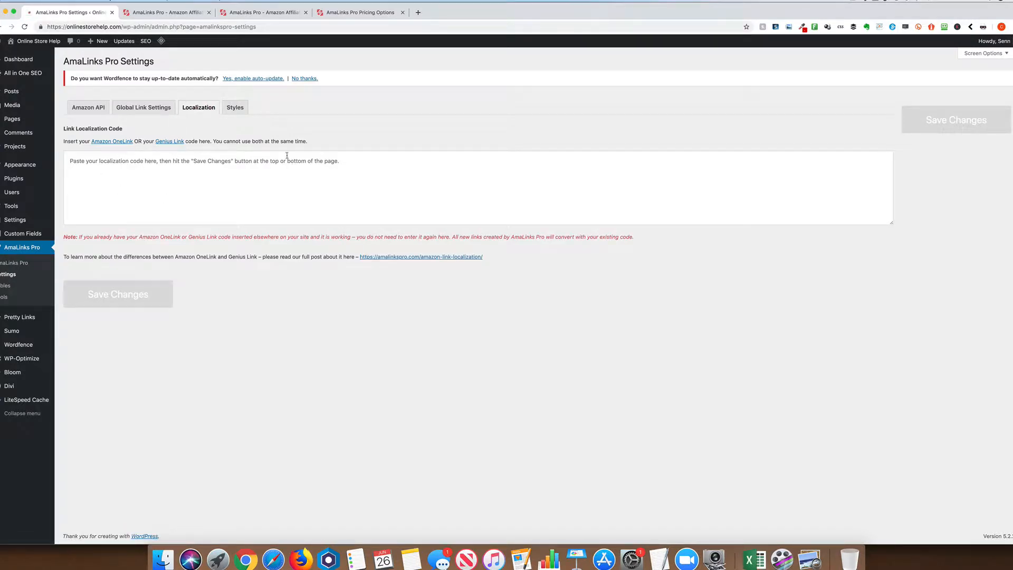
pyautogui.click(235, 109)
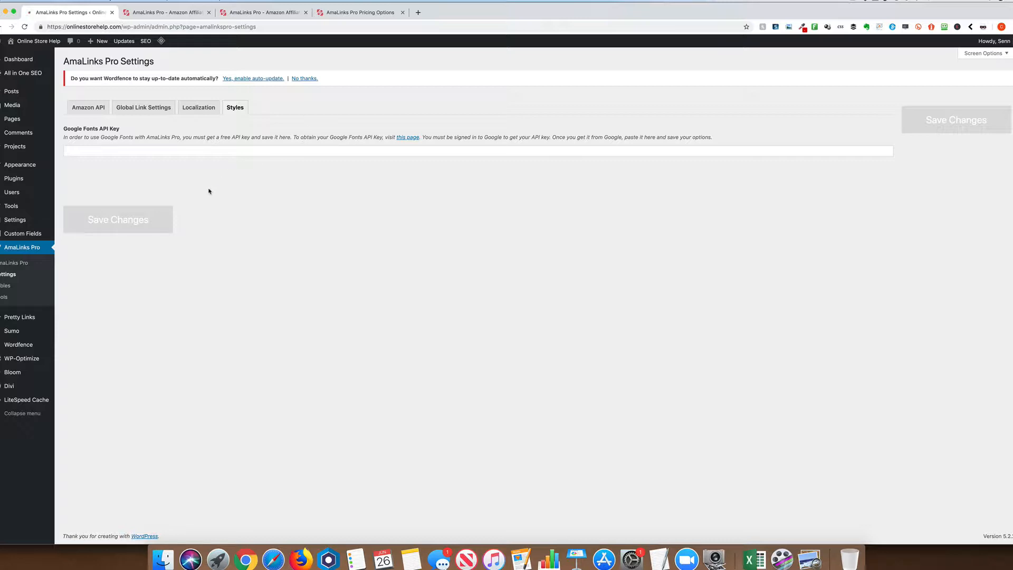
pyautogui.click(9, 302)
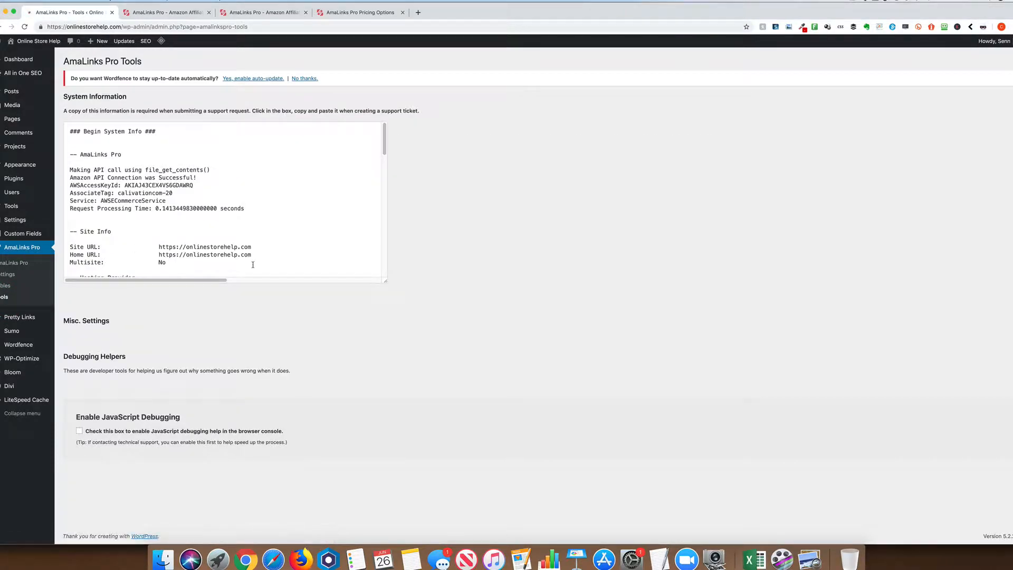
# Create a new WordPress post and paste the article text copied from the open text document into its body.
pyautogui.moveTo(17, 95)
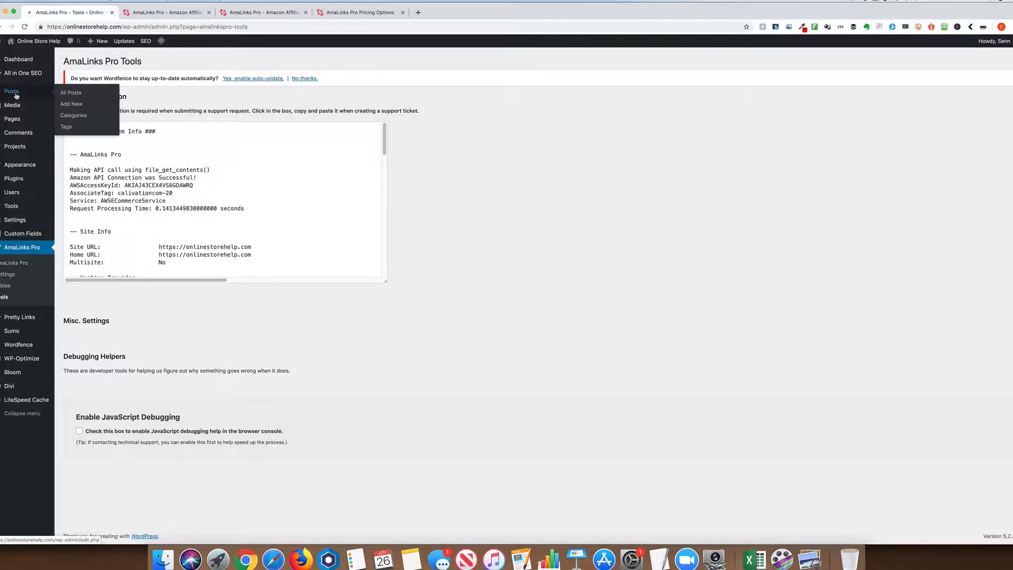
pyautogui.click(16, 96)
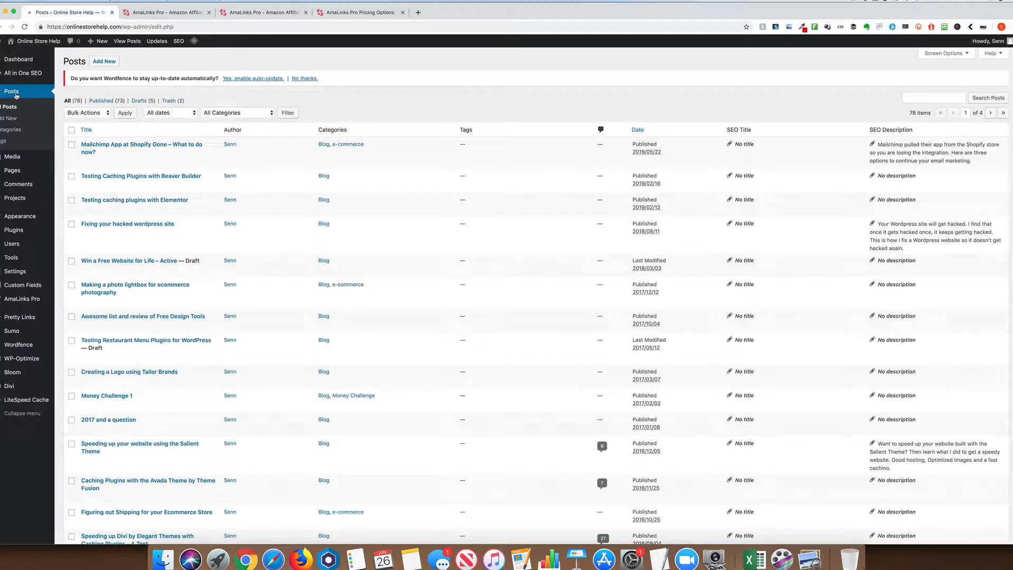
pyautogui.click(104, 61)
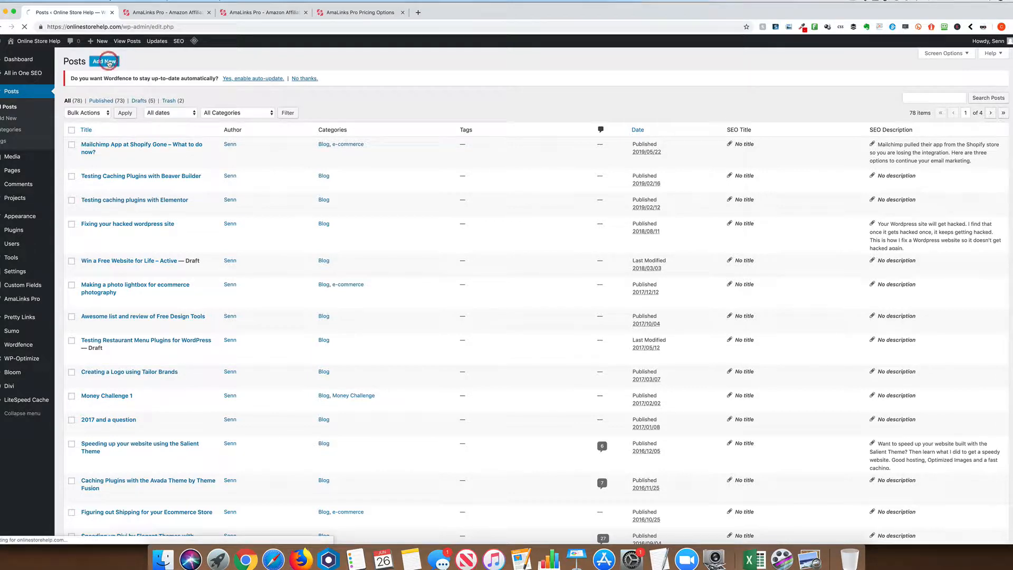
pyautogui.press('super+Tab')
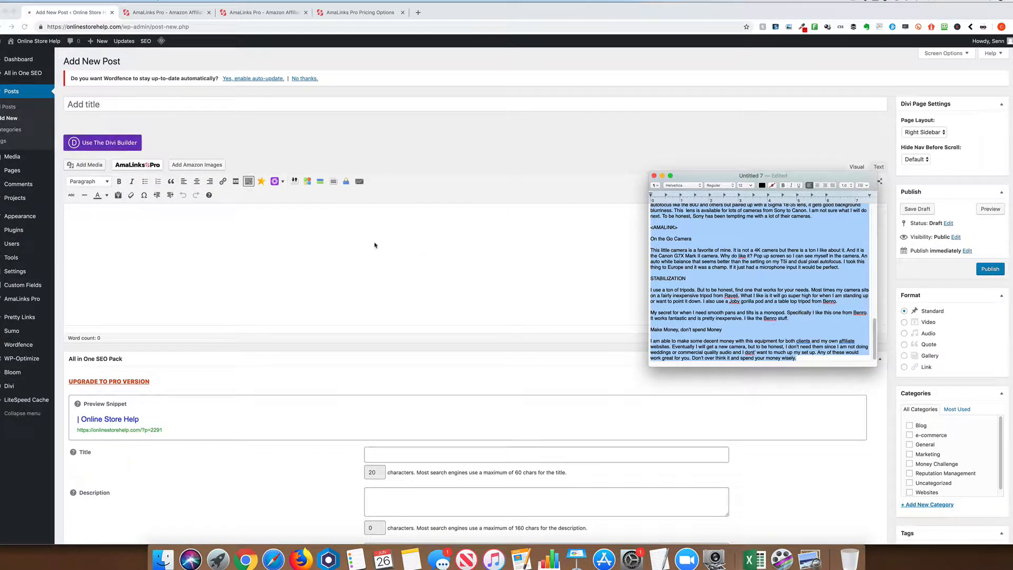
pyautogui.click(352, 223)
pyautogui.click(314, 220)
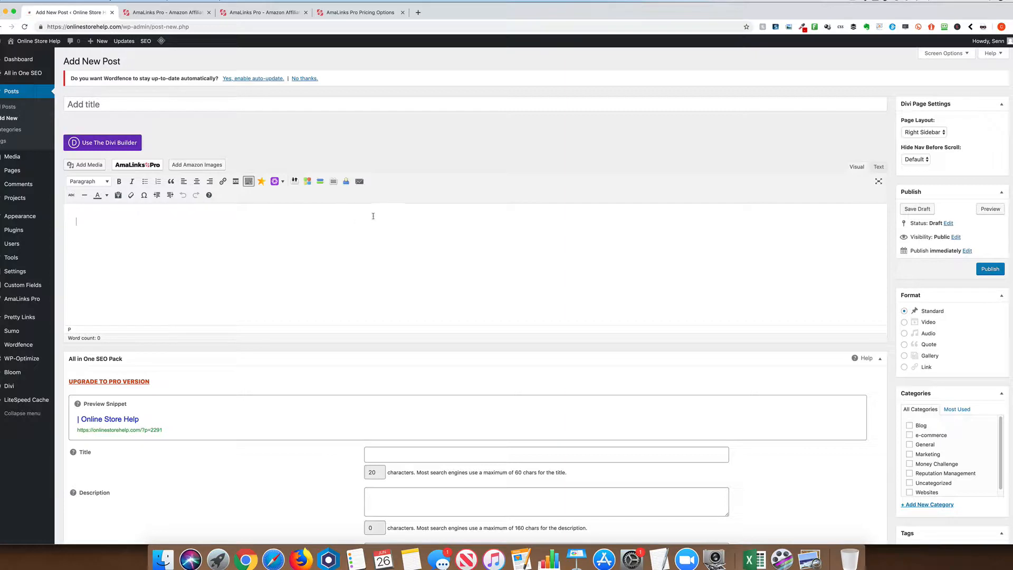
pyautogui.press('super+v')
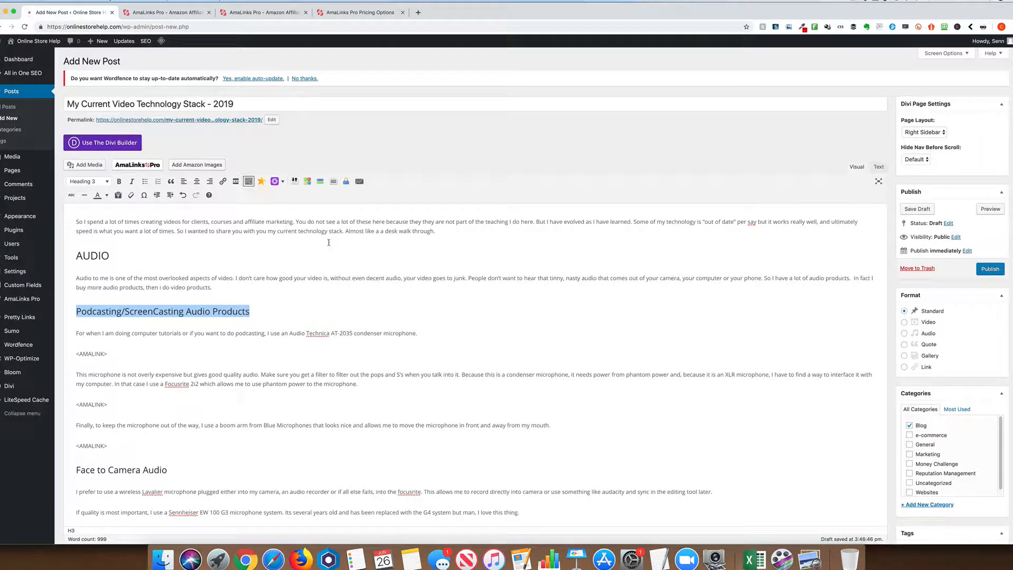
# Delete the <AMALINK> placeholder below the sentence about the Audio Technica AT-2035 condenser microphone.
pyautogui.click(329, 242)
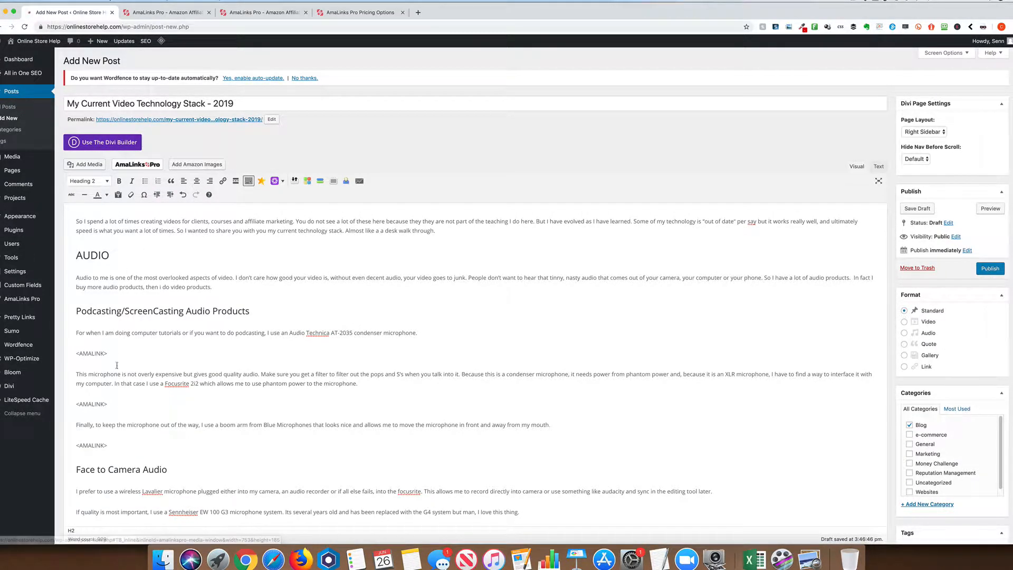
pyautogui.moveTo(109, 352); pyautogui.dragTo(76, 353)
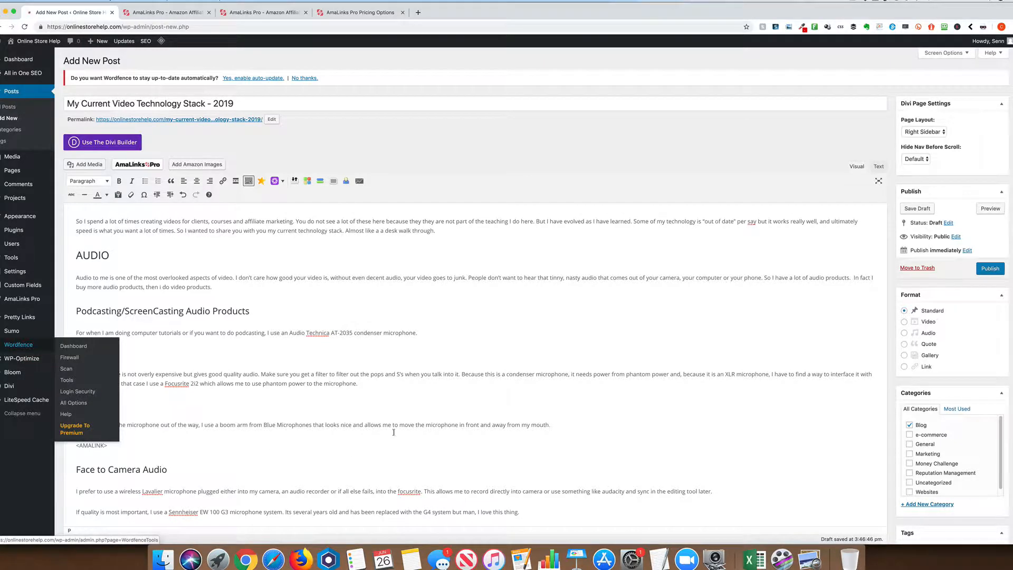
pyautogui.press('BackSpace')
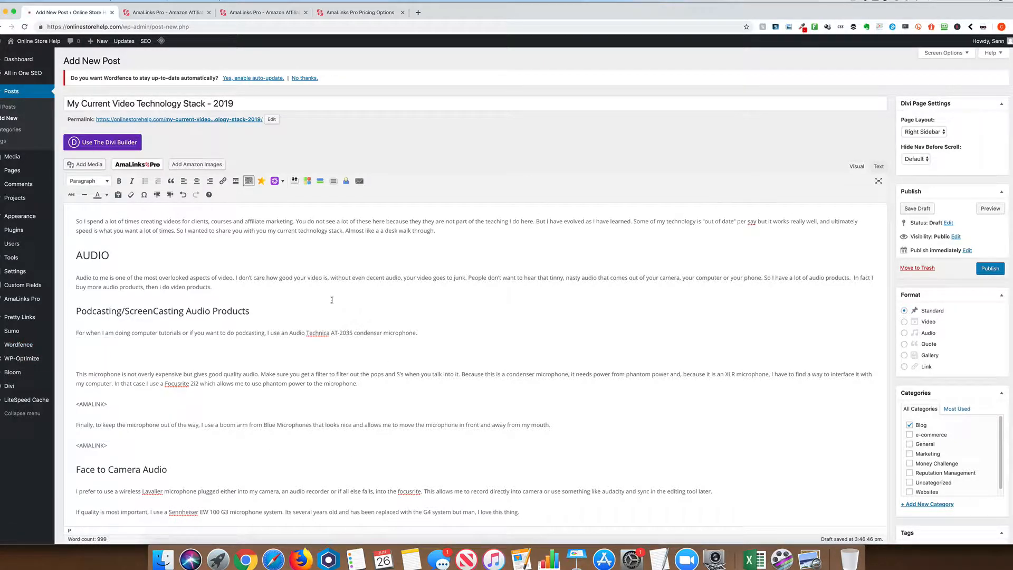
# Open the AmaLinks Pro link builder from the post editor and search for products matching "at-2035".
pyautogui.click(152, 165)
pyautogui.click(326, 133)
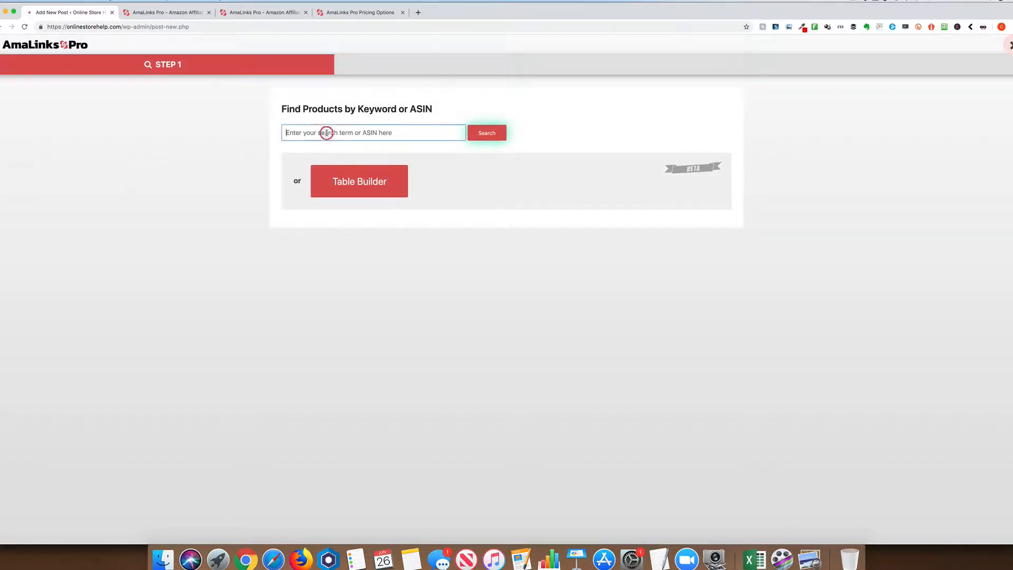
pyautogui.write('at-2035')
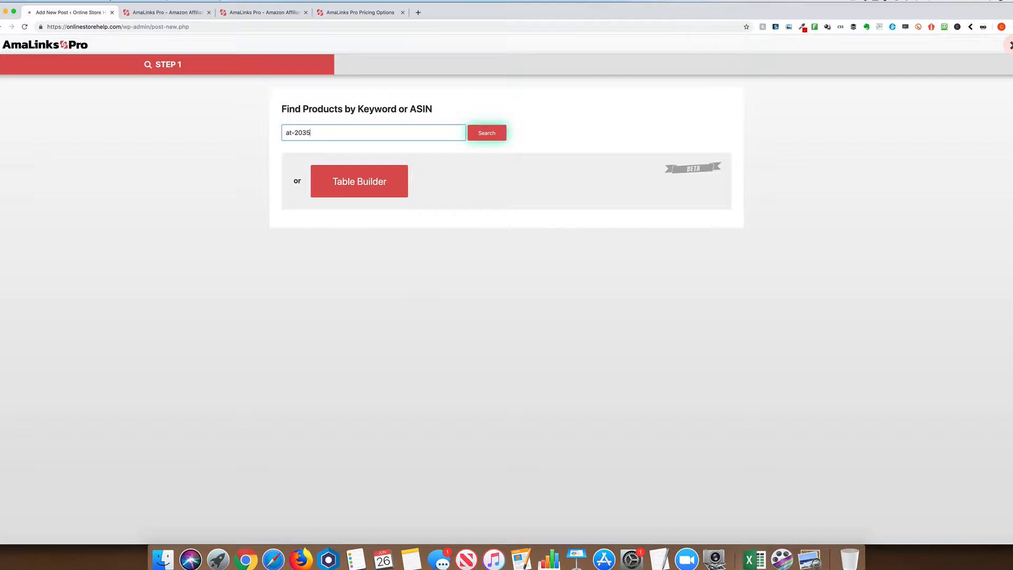
pyautogui.press('Return')
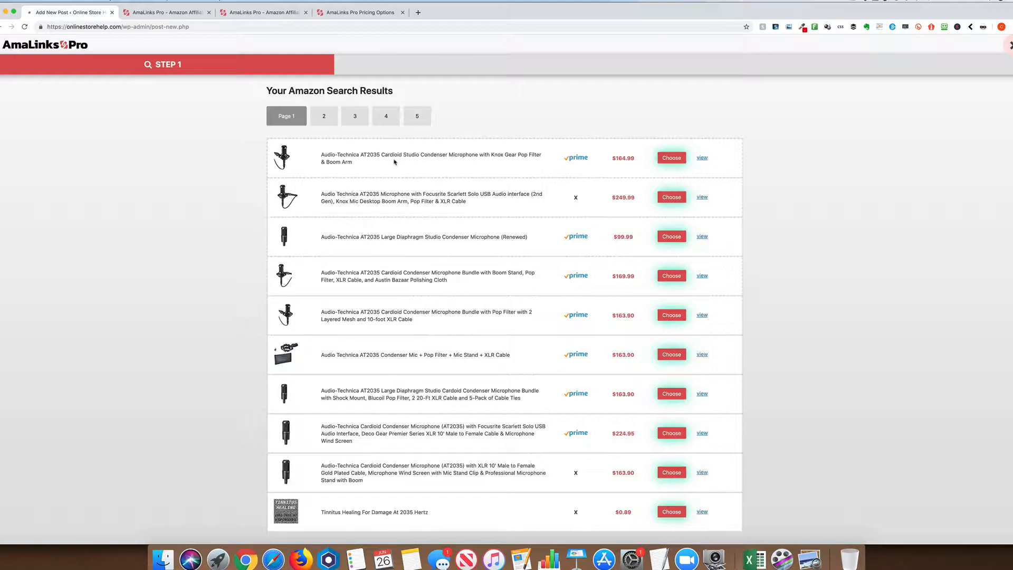
# Choose the Audio-Technica AT2035 microphone with Knox Gear pop filter and boom arm, and open its Amazon page in a new tab.
pyautogui.click(672, 158)
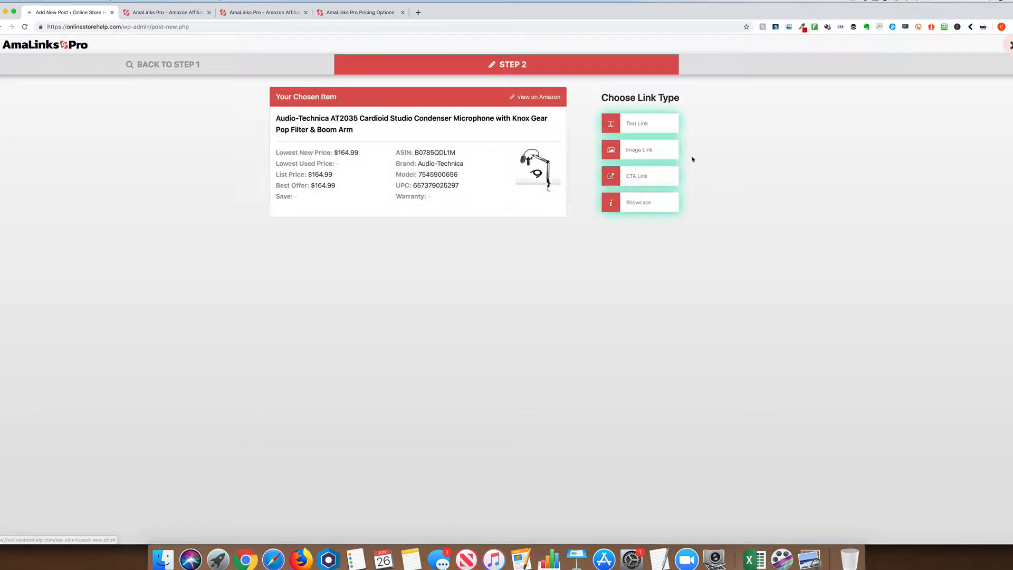
pyautogui.rightClick(528, 99)
pyautogui.click(534, 103)
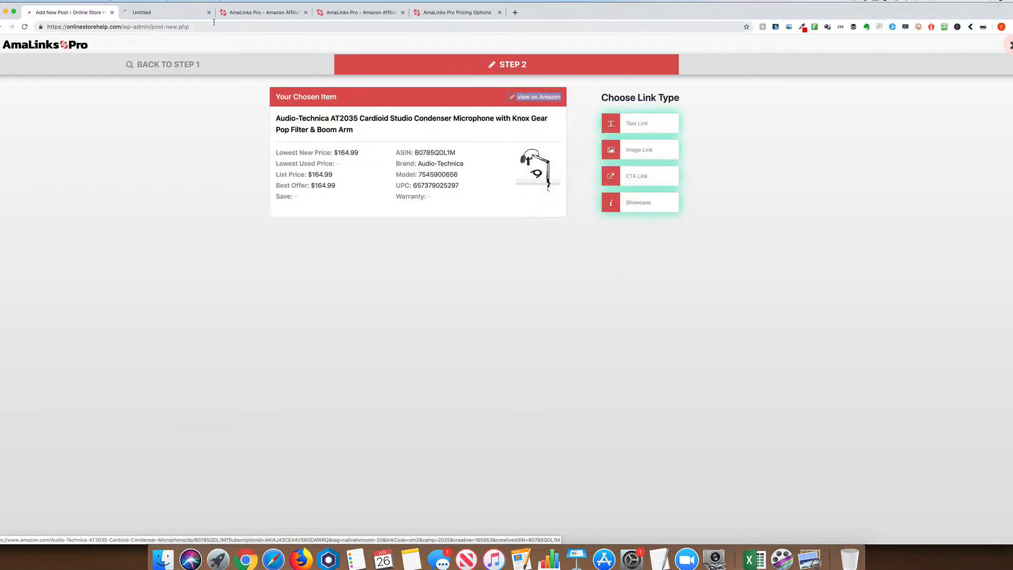
# Look through the product photos on the microphone's Amazon page and return to the link builder.
pyautogui.click(163, 12)
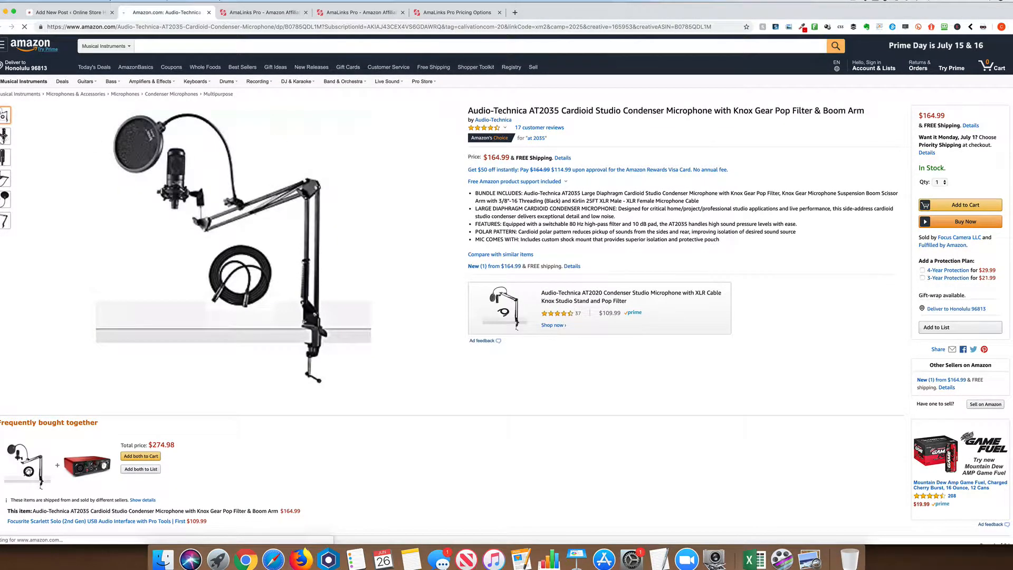
pyautogui.moveTo(3, 138)
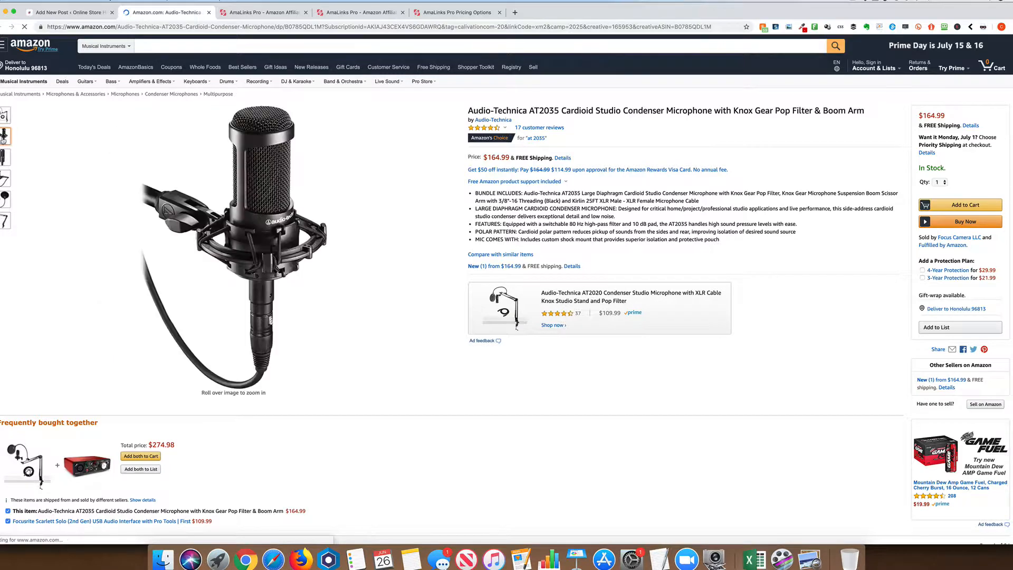
pyautogui.moveTo(5, 182)
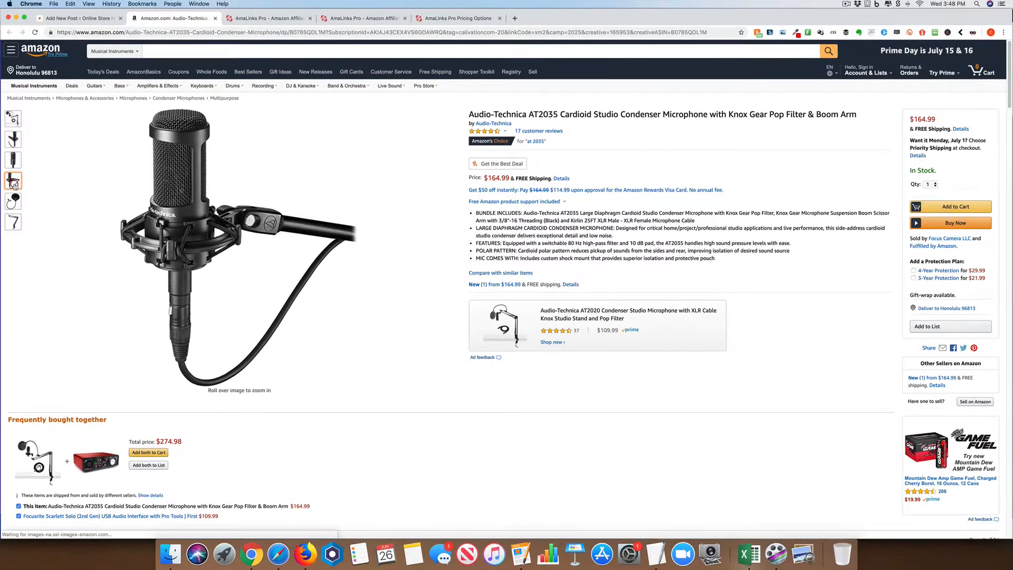
pyautogui.click(15, 202)
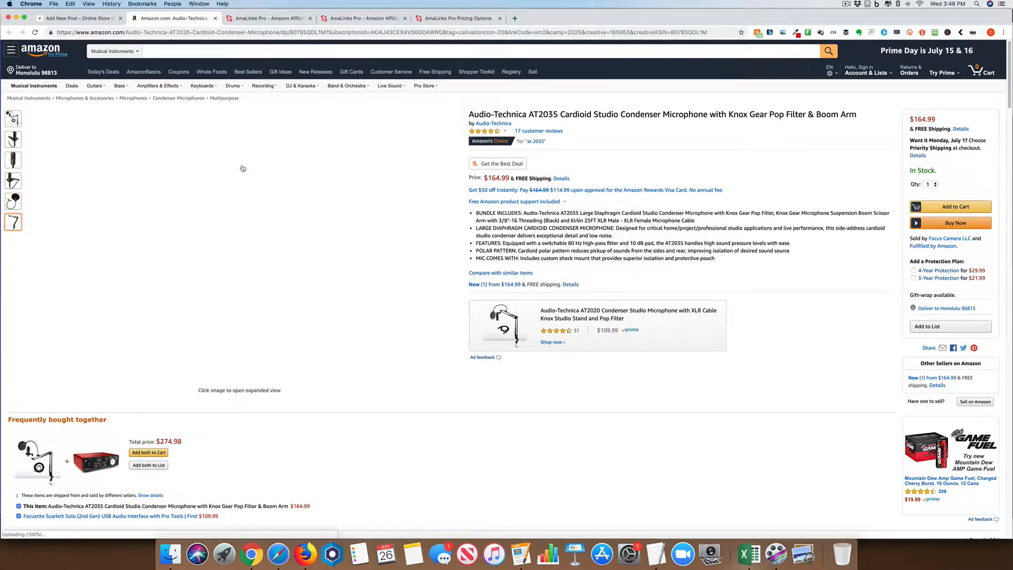
pyautogui.click(85, 18)
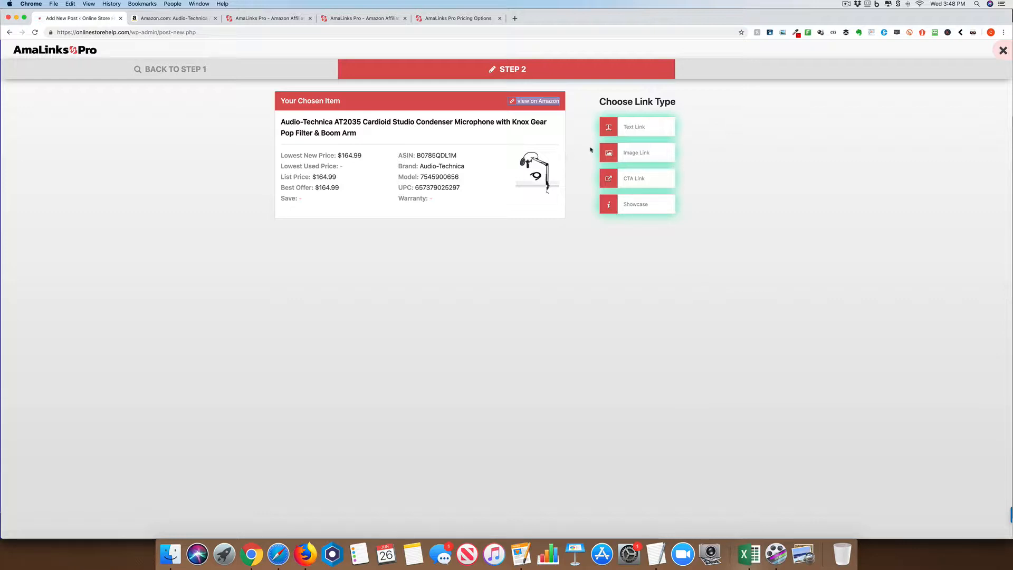
# Preview the Text Link, Image Link and CTA Link types for the microphone, and choose Showcase as the link type.
pyautogui.click(639, 129)
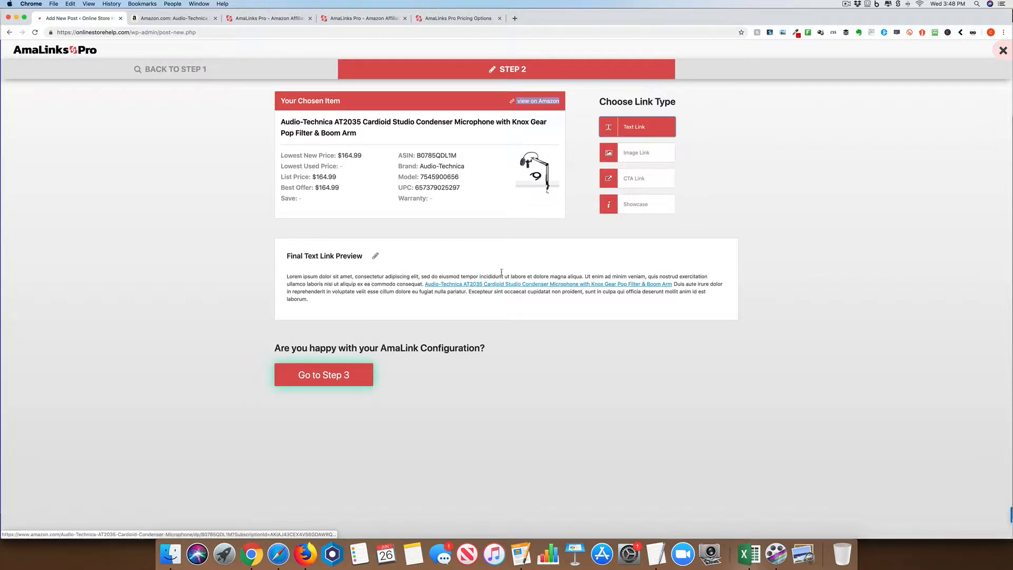
pyautogui.click(643, 153)
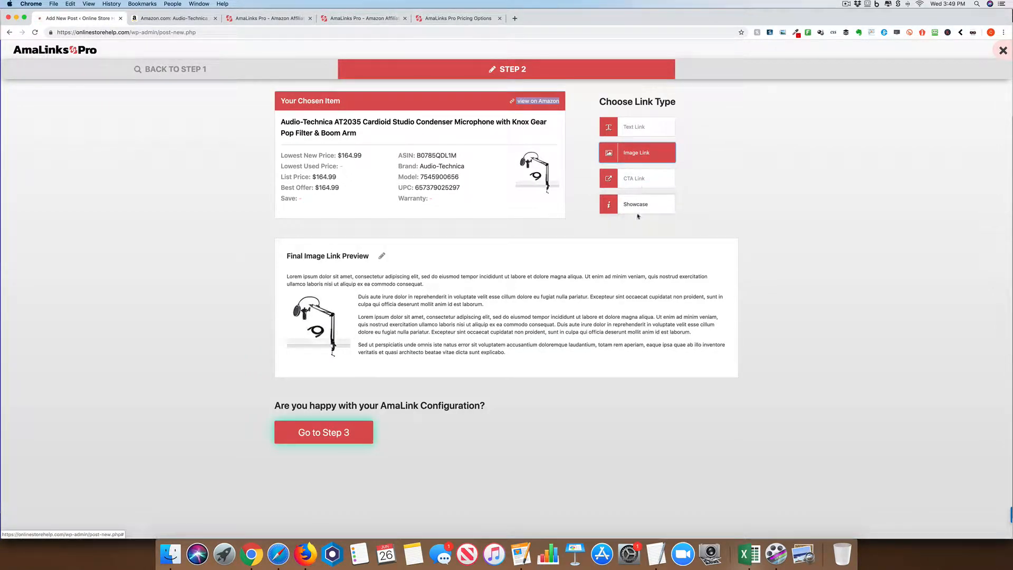
pyautogui.click(639, 182)
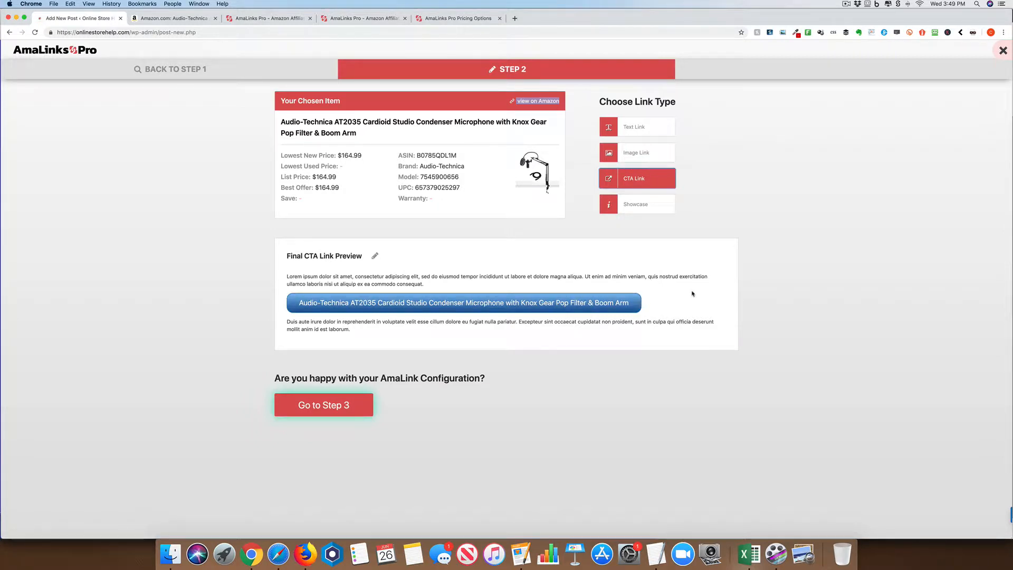
pyautogui.click(638, 205)
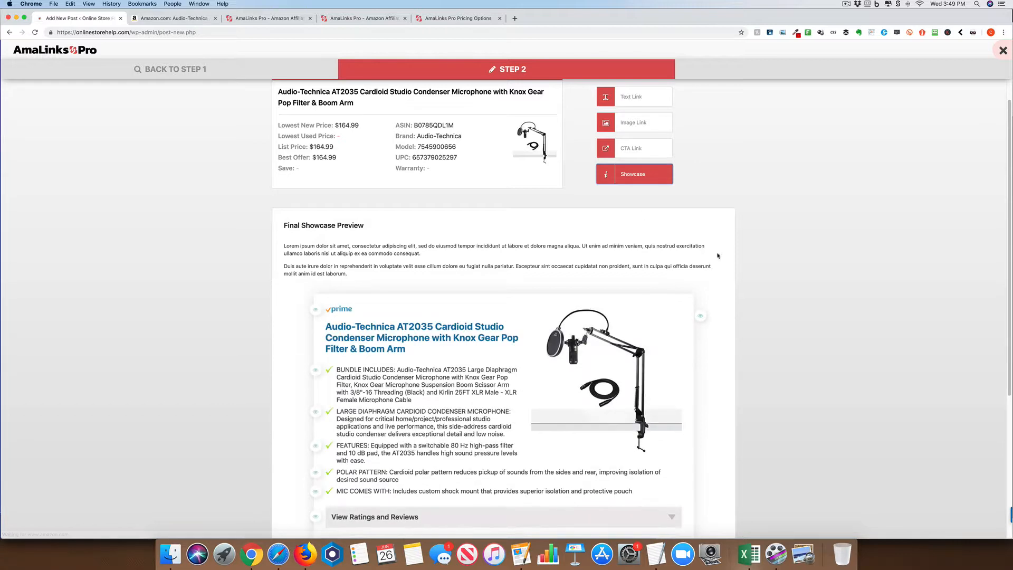
# Hide the price in the microphone's showcase preview.
pyautogui.scroll(-3, 743, 266)
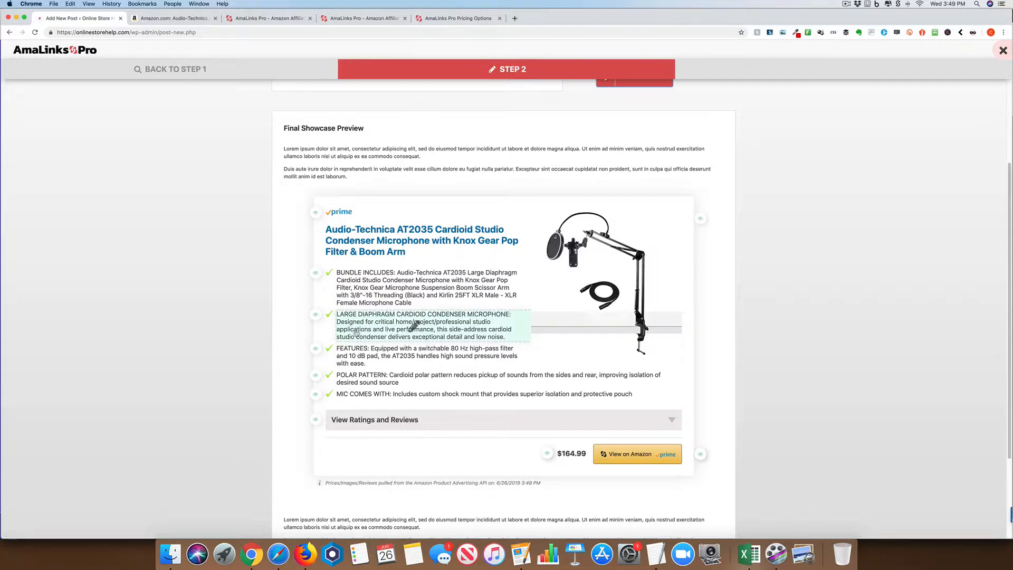
pyautogui.scroll(-3, 364, 329)
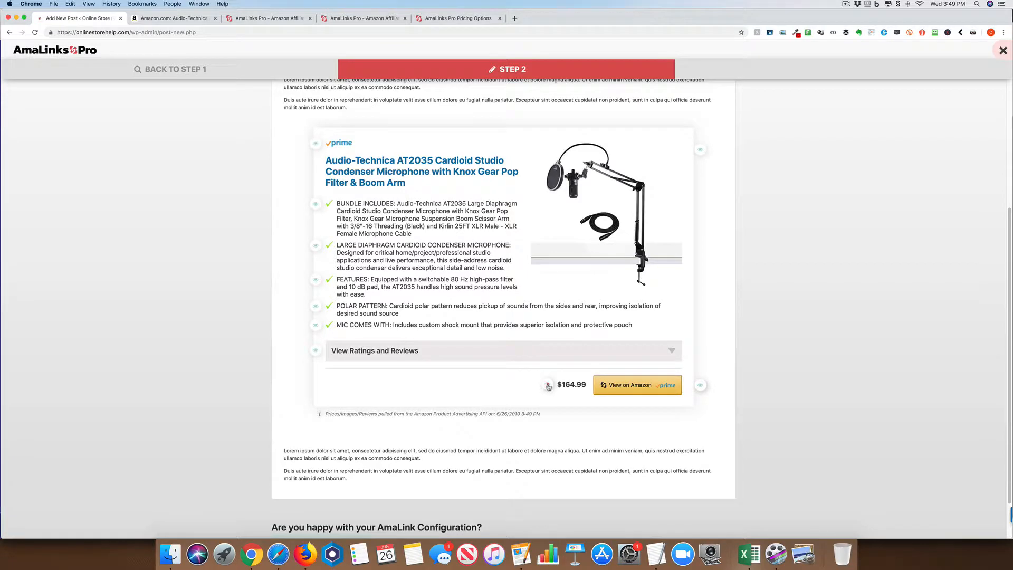
pyautogui.click(549, 387)
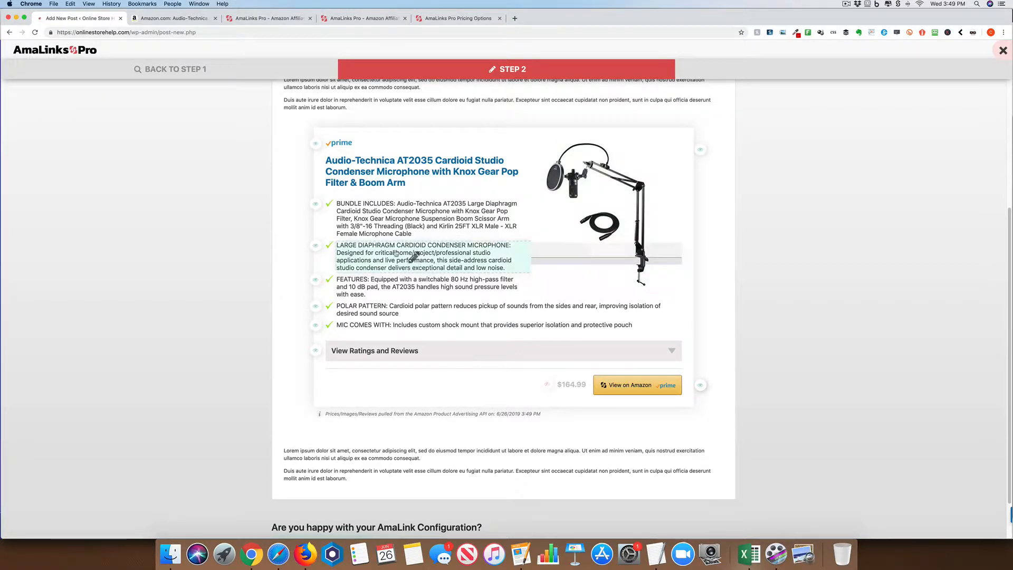
# Replace the showcase image with the photo of the microphone in its shock mount, and hide the POLAR PATTERN bullet.
pyautogui.click(575, 233)
pyautogui.scroll(-2, 575, 233)
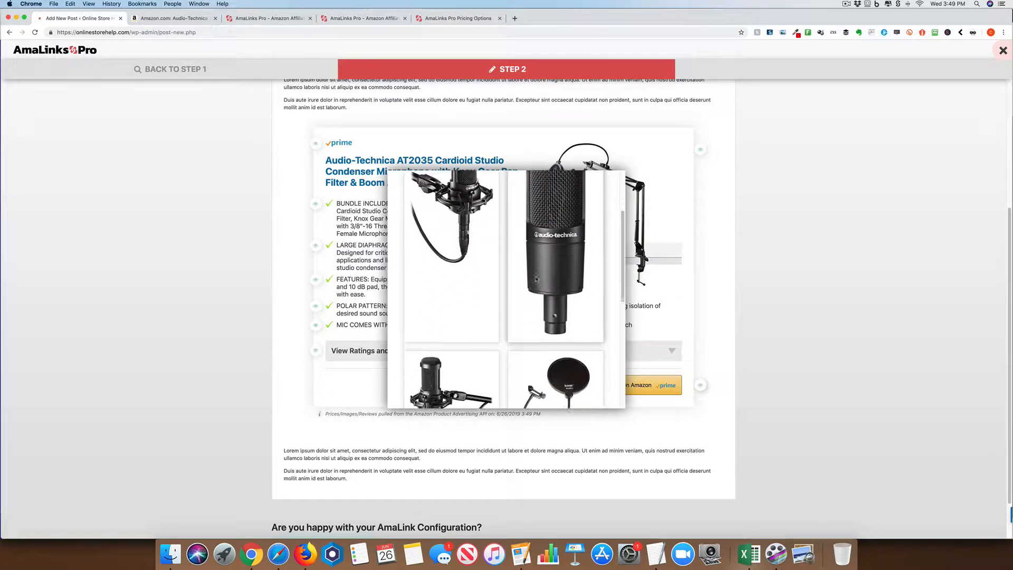
pyautogui.click(477, 229)
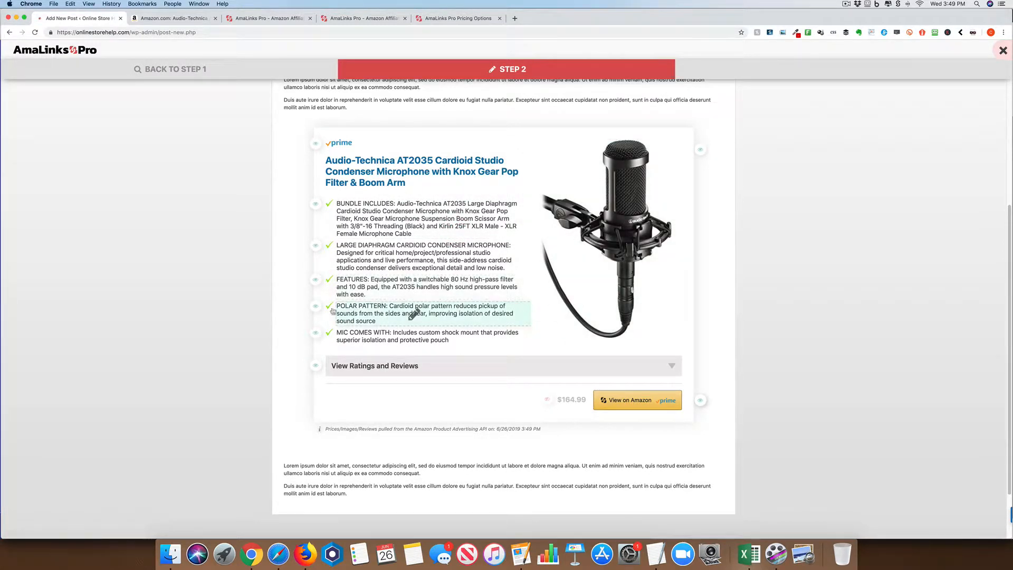
pyautogui.click(315, 308)
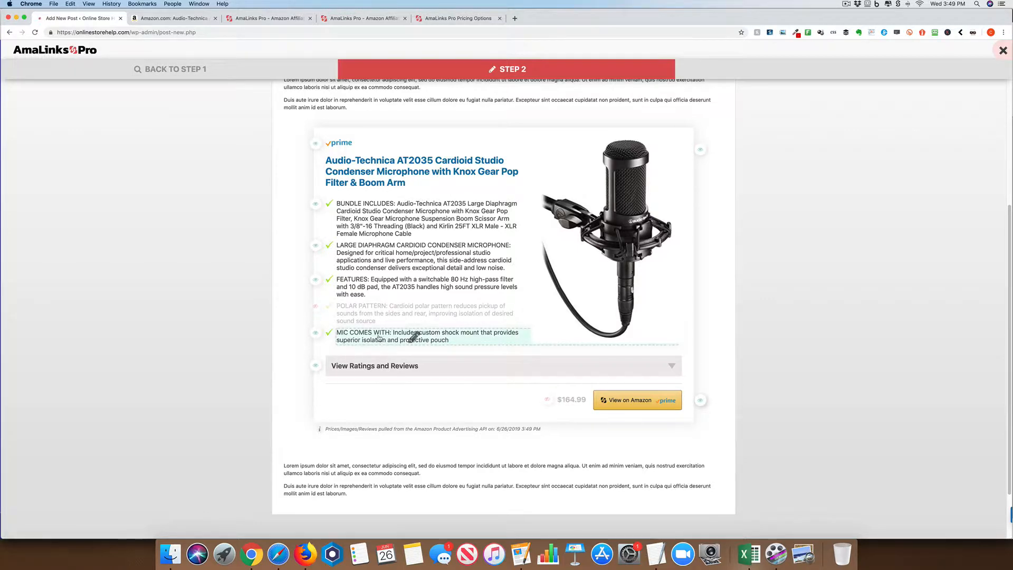
# Expand and collapse the showcase's ratings and reviews, and examine the Amazon Product Advertising API note beneath the box.
pyautogui.click(667, 370)
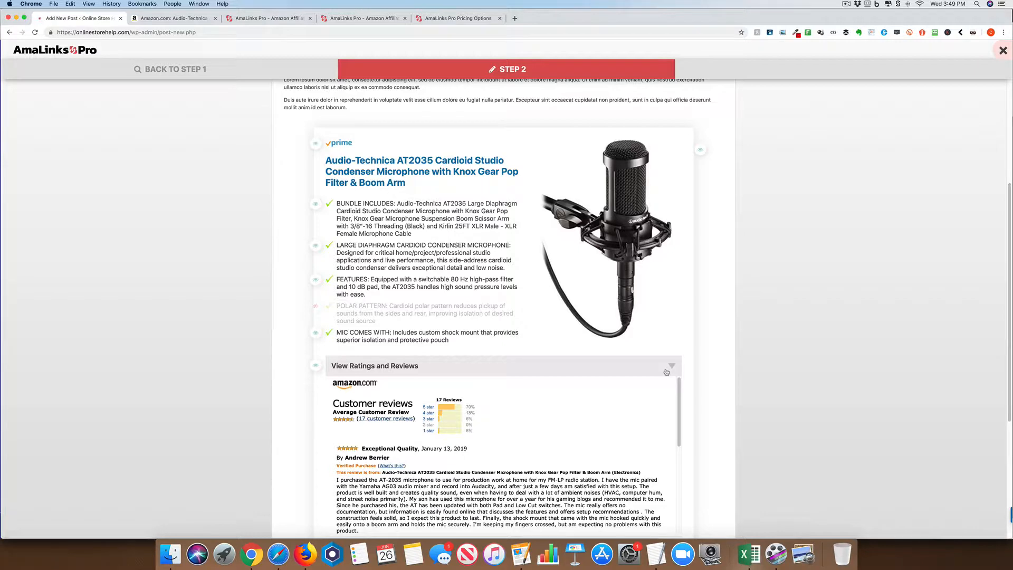
pyautogui.click(666, 371)
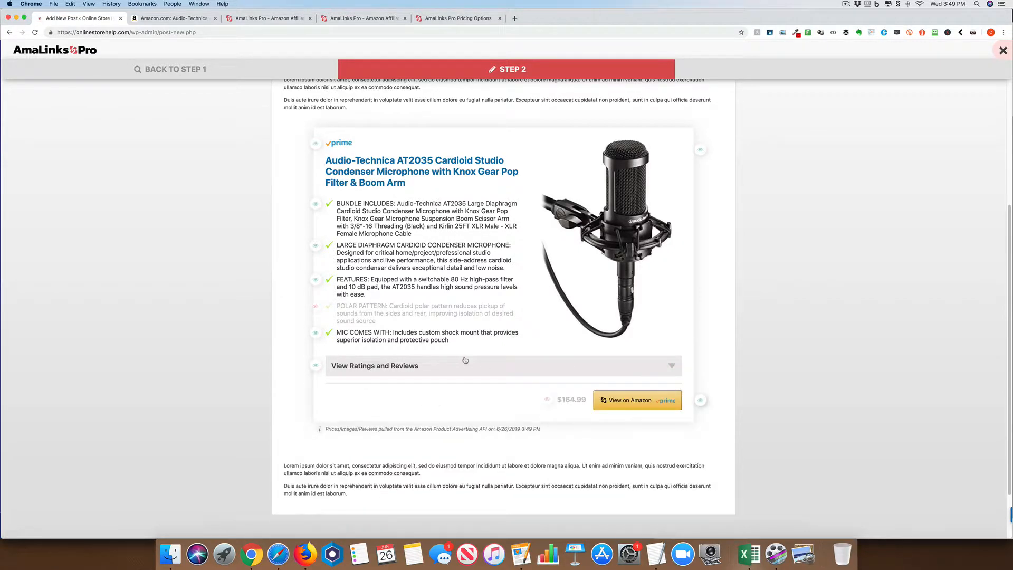
pyautogui.scroll(-1, 465, 360)
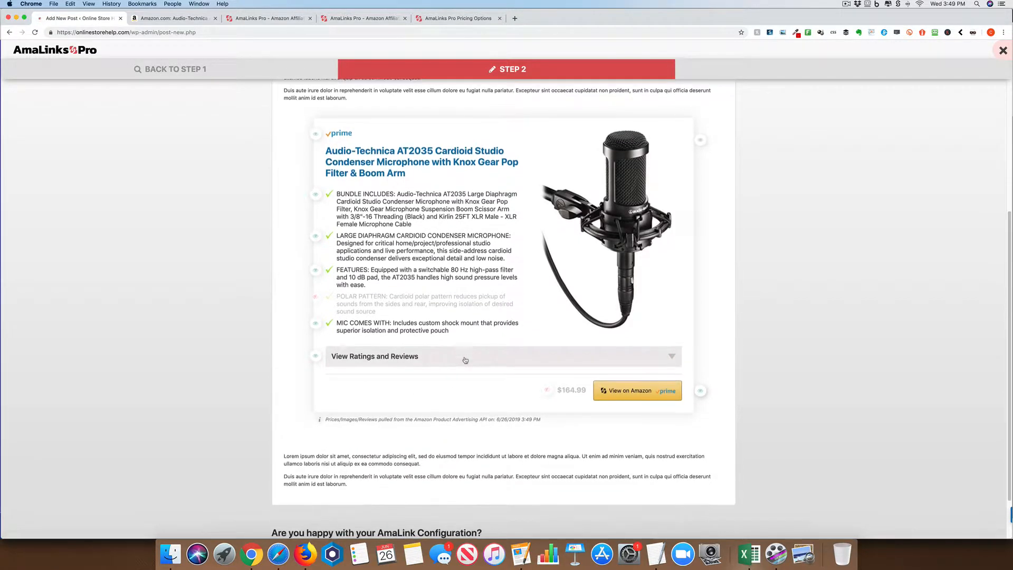
pyautogui.tripleClick(325, 419)
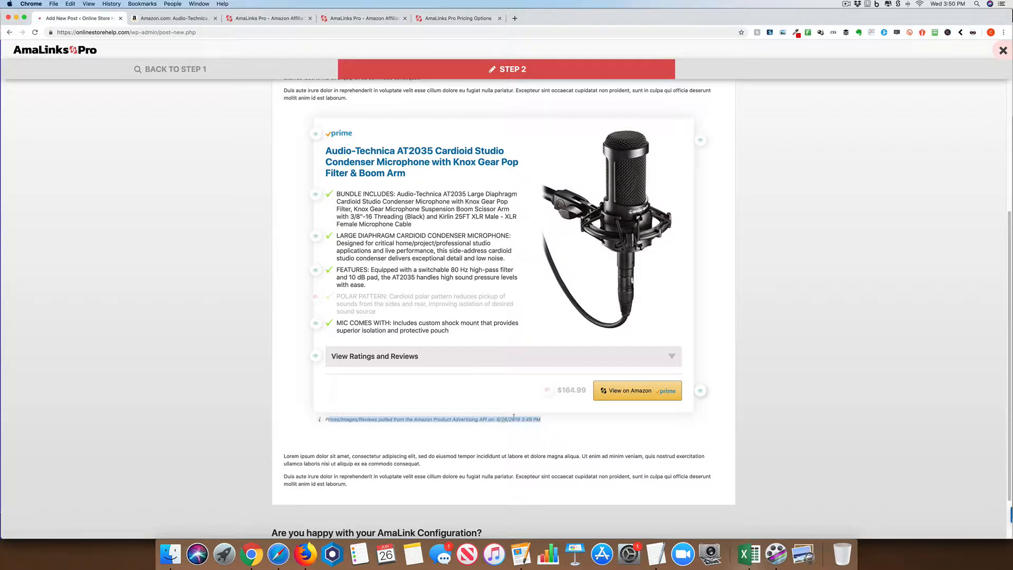
pyautogui.scroll(-2, 511, 413)
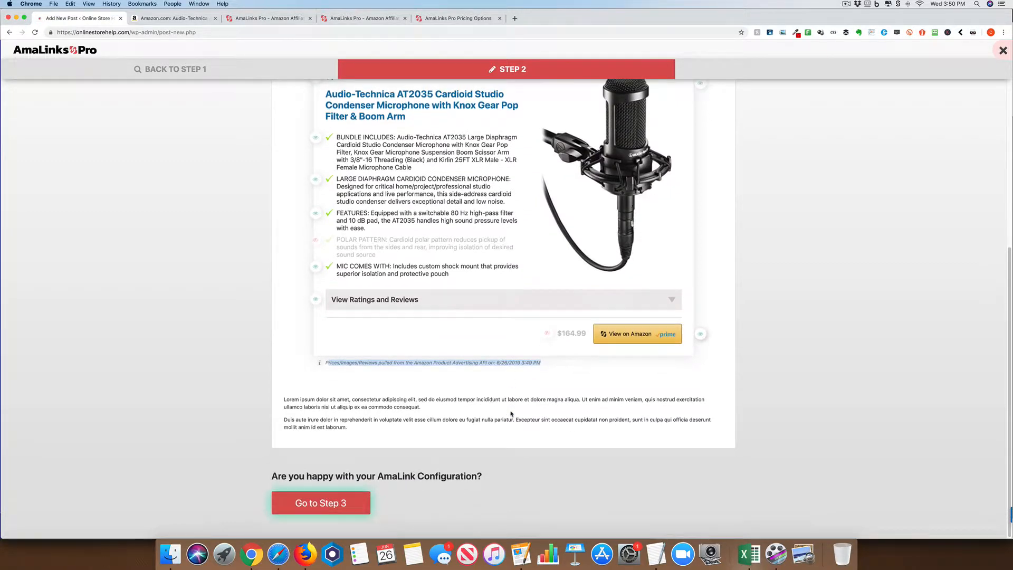
pyautogui.scroll(5, 499, 357)
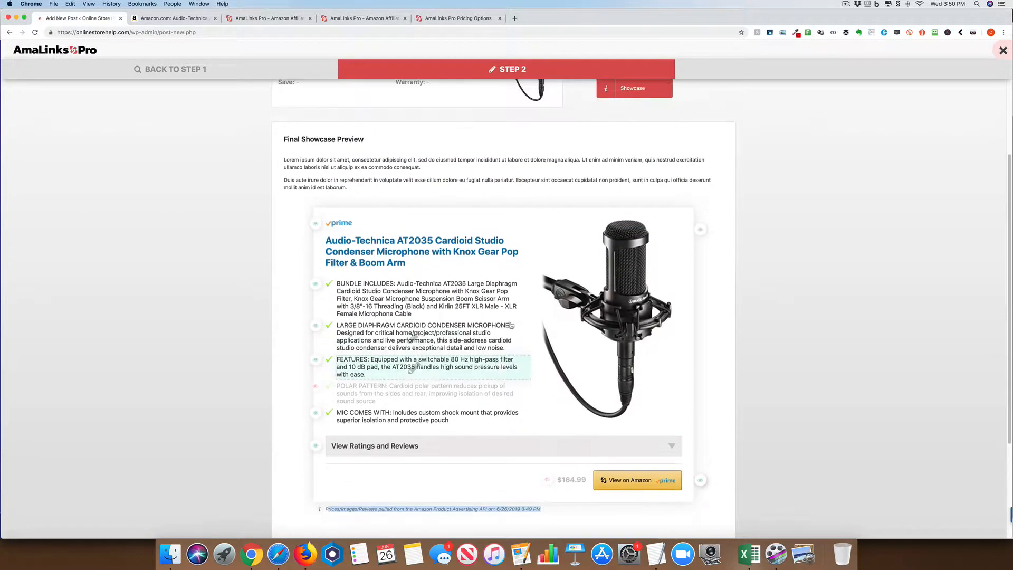
# Open the BUNDLE INCLUDES and LARGE DIAPHRAGM bullets for inline editing, and proceed to Step 3 of the link builder.
pyautogui.click(417, 298)
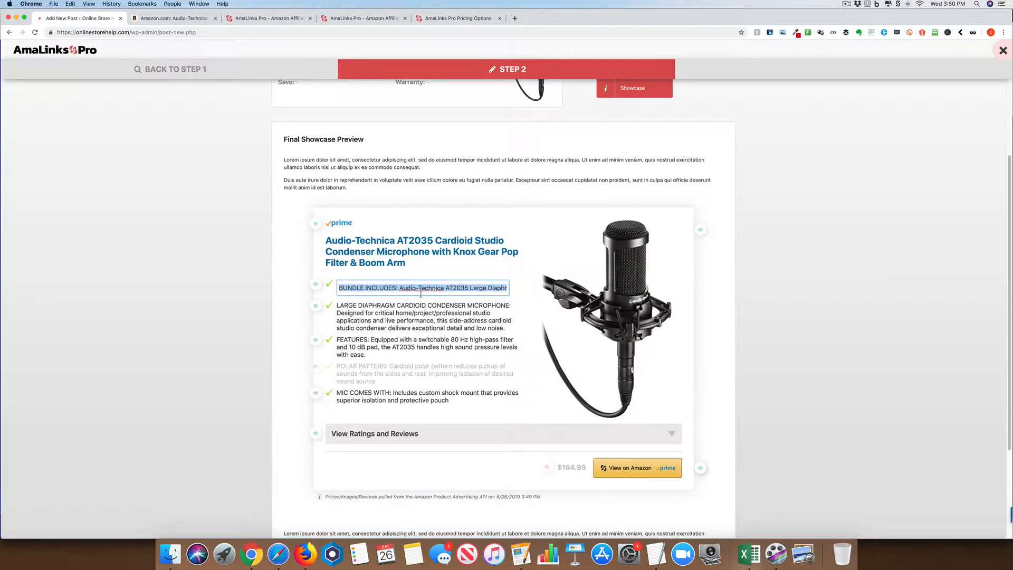
pyautogui.click(413, 328)
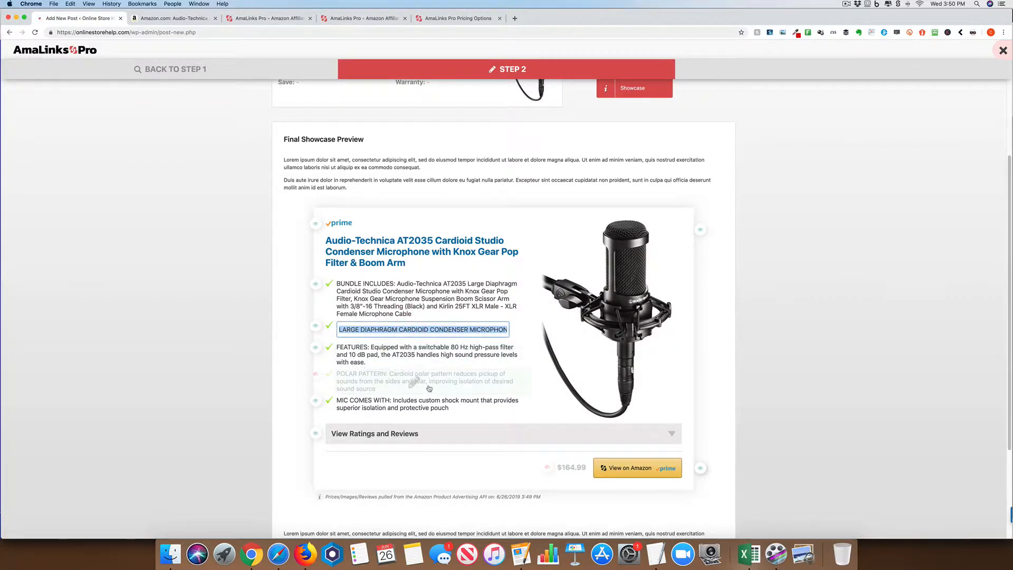
pyautogui.scroll(-2, 430, 388)
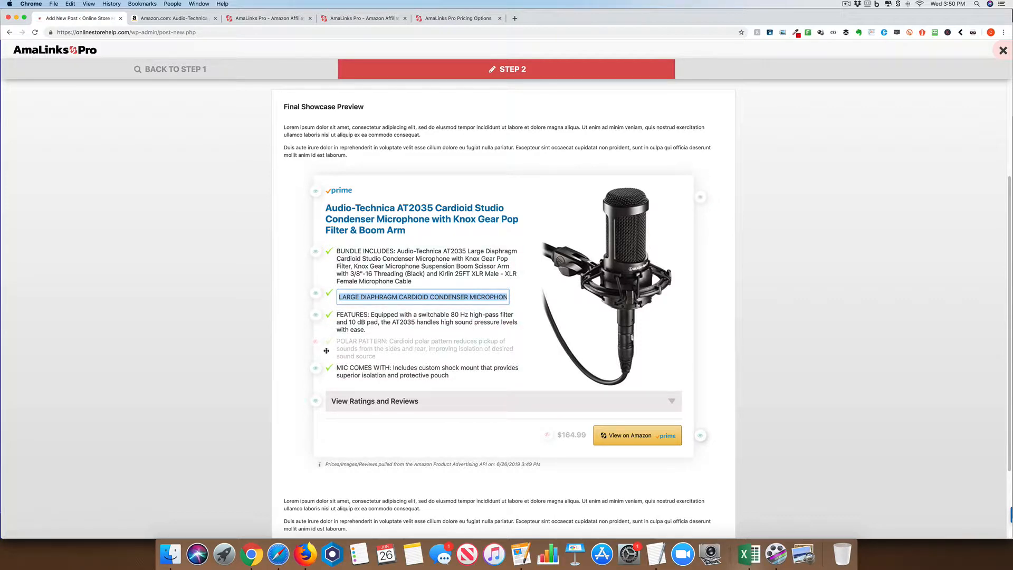
pyautogui.scroll(-3, 231, 366)
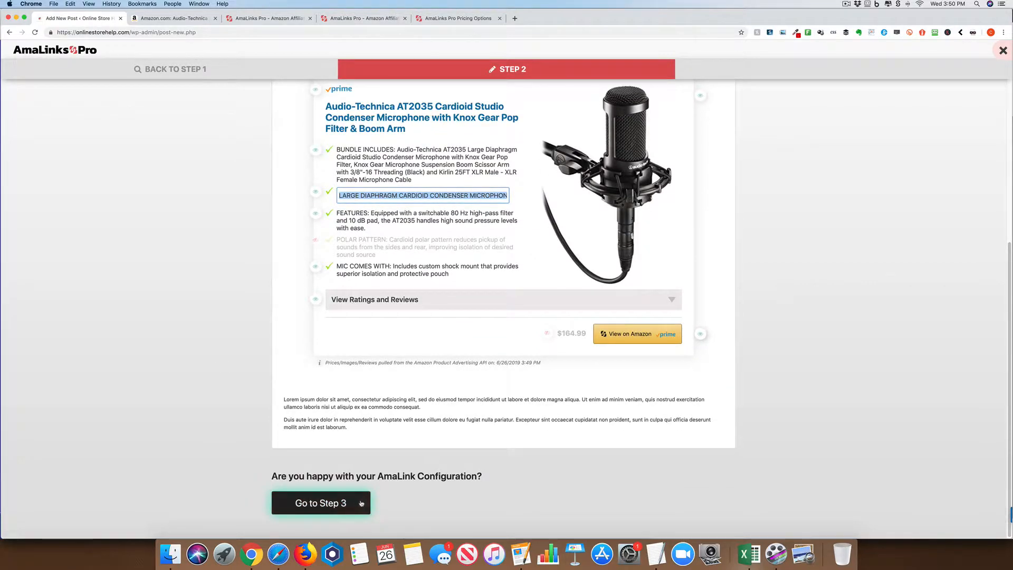
pyautogui.click(352, 504)
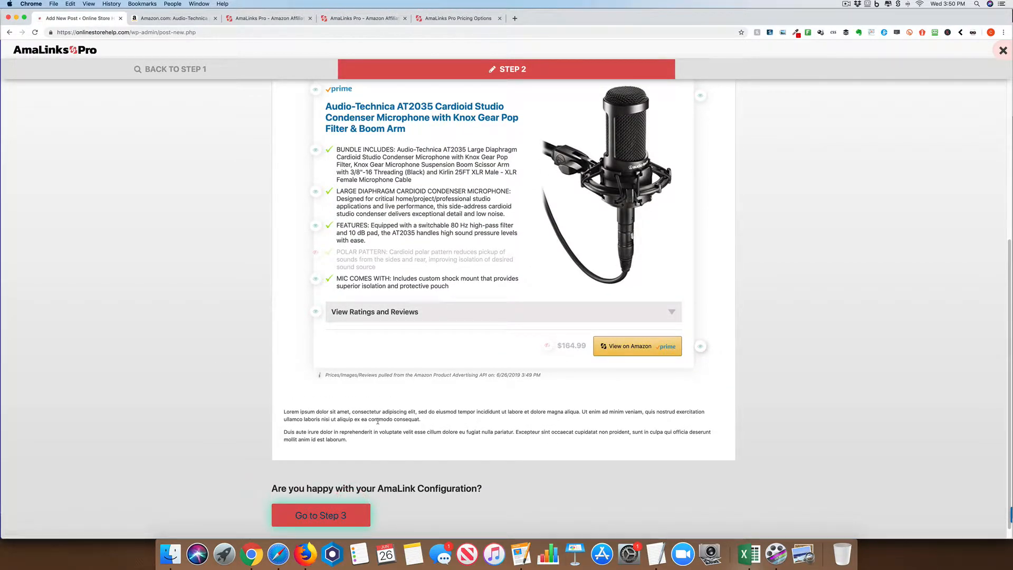
# Set the showcase's custom alignment to Align Center.
pyautogui.scroll(-4, 421, 469)
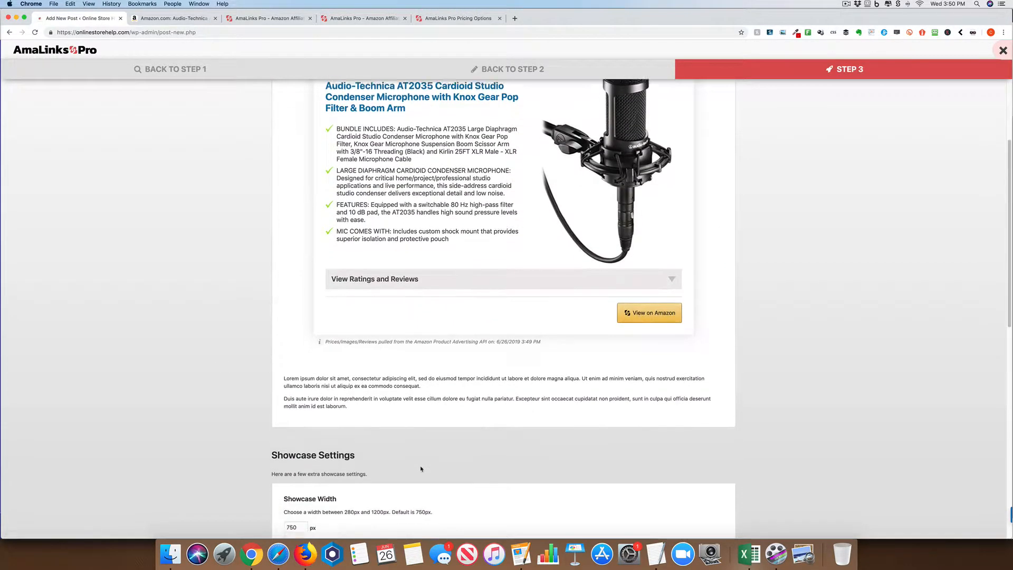
pyautogui.scroll(-5, 421, 468)
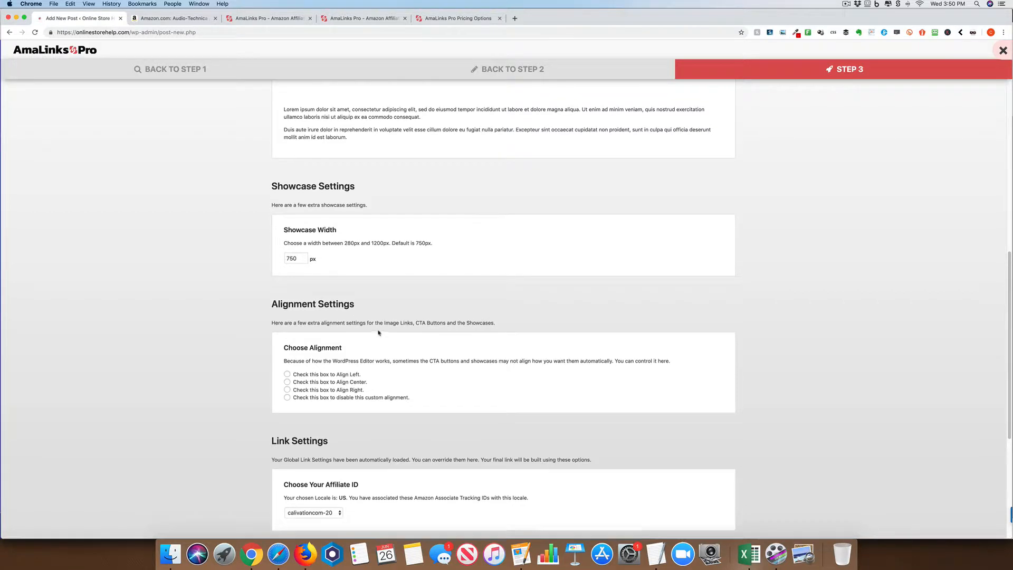
pyautogui.scroll(-3, 298, 265)
pyautogui.click(288, 300)
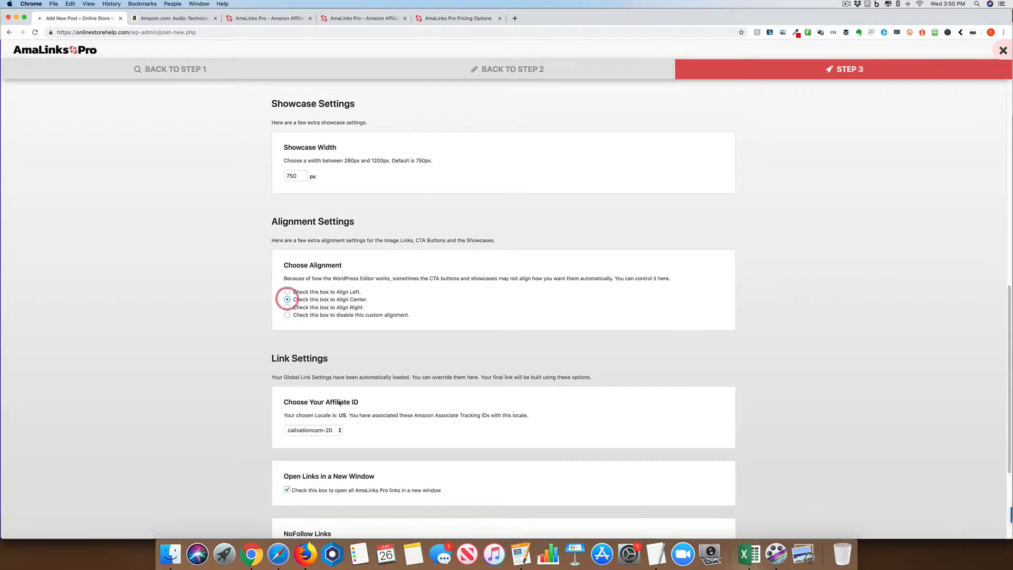
# Choose onlinestorehelp-20 as the affiliate ID and insert the showcase shortcode into the post.
pyautogui.click(327, 432)
pyautogui.click(327, 438)
pyautogui.scroll(-5, 312, 369)
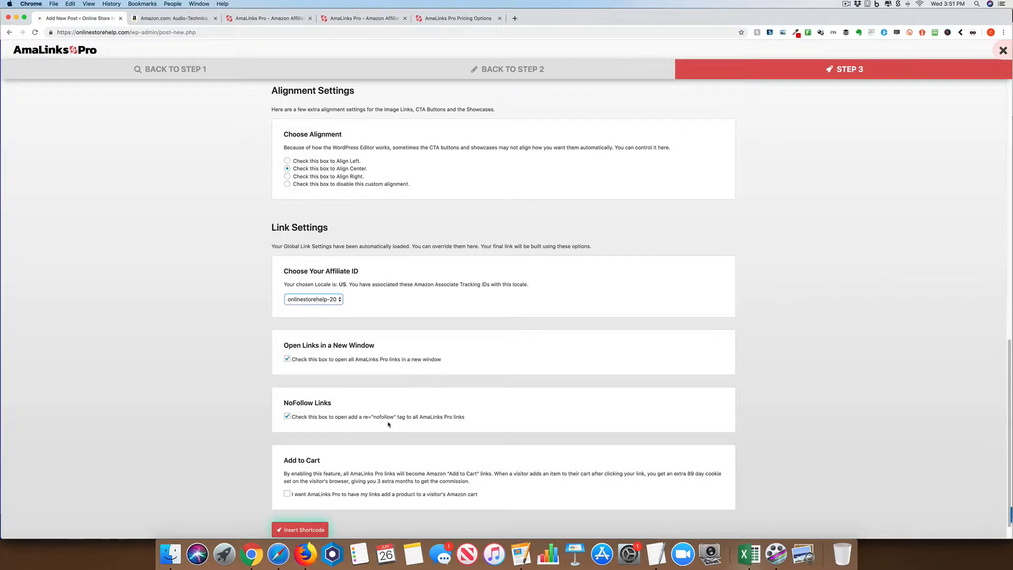
pyautogui.scroll(-1, 386, 425)
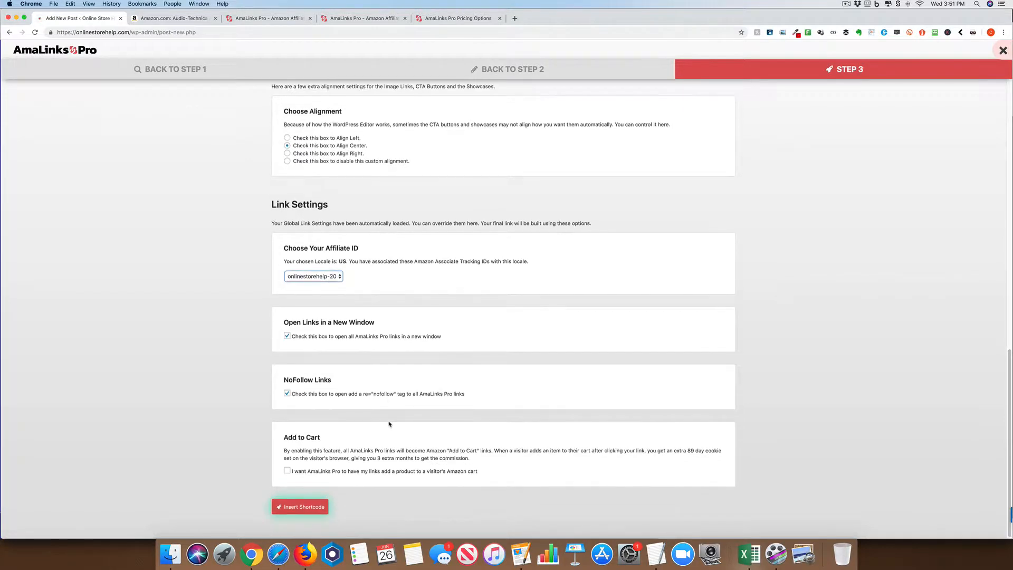
pyautogui.click(308, 510)
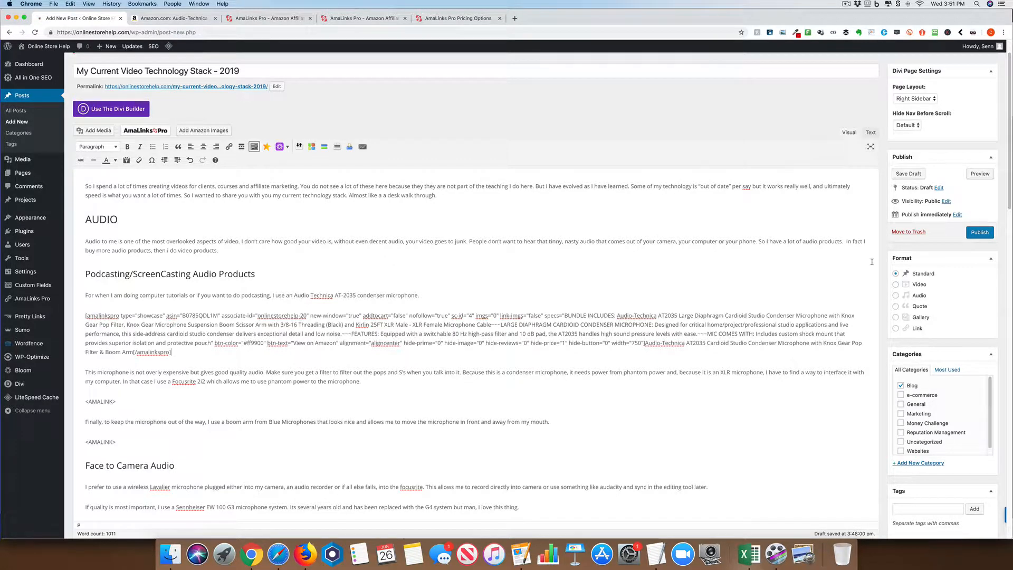
# Preview the post in a new tab and examine how the microphone showcase box looks in the article.
pyautogui.click(980, 174)
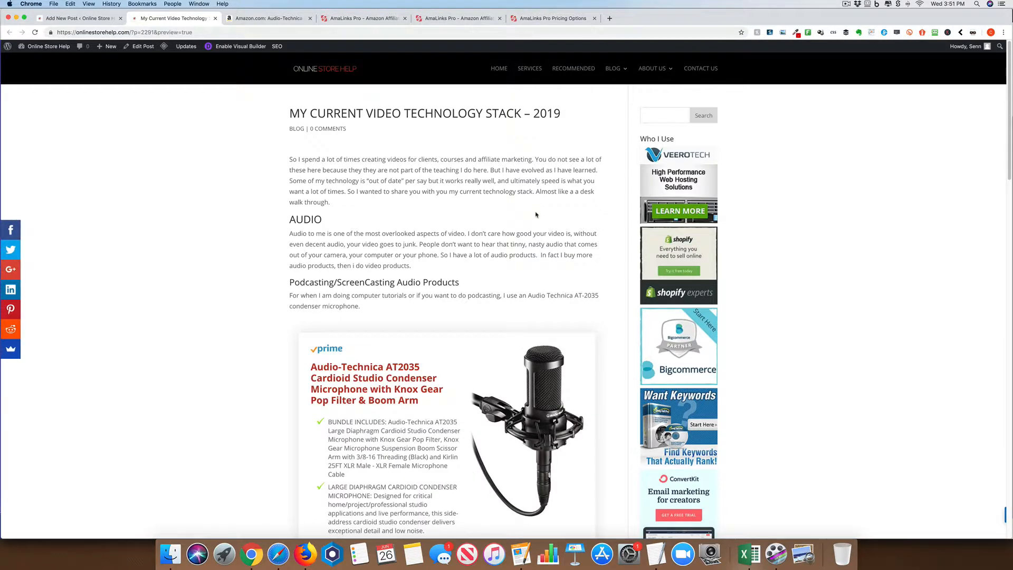
pyautogui.scroll(-3, 535, 215)
pyautogui.scroll(-5, 536, 214)
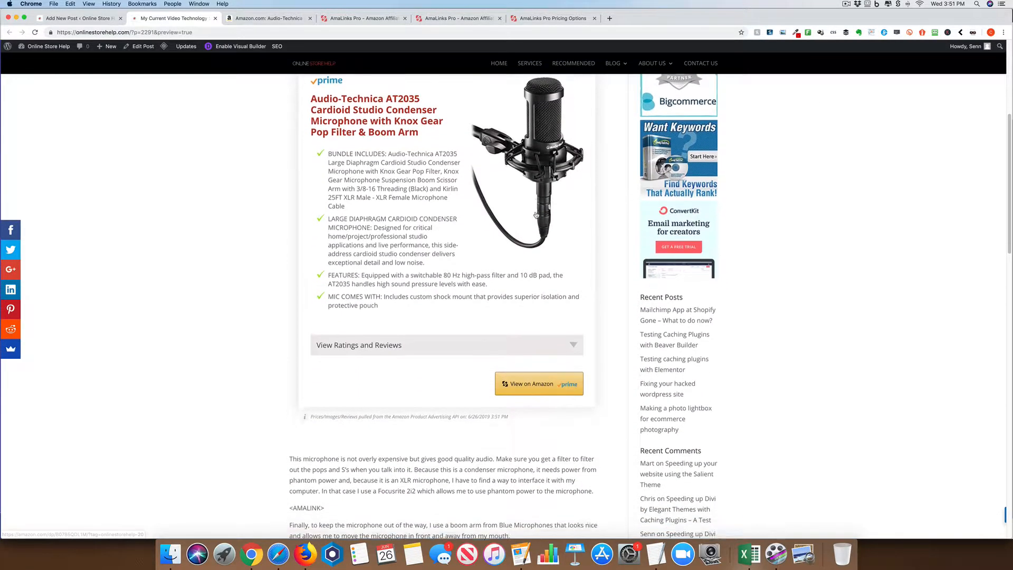
pyautogui.scroll(-2, 538, 219)
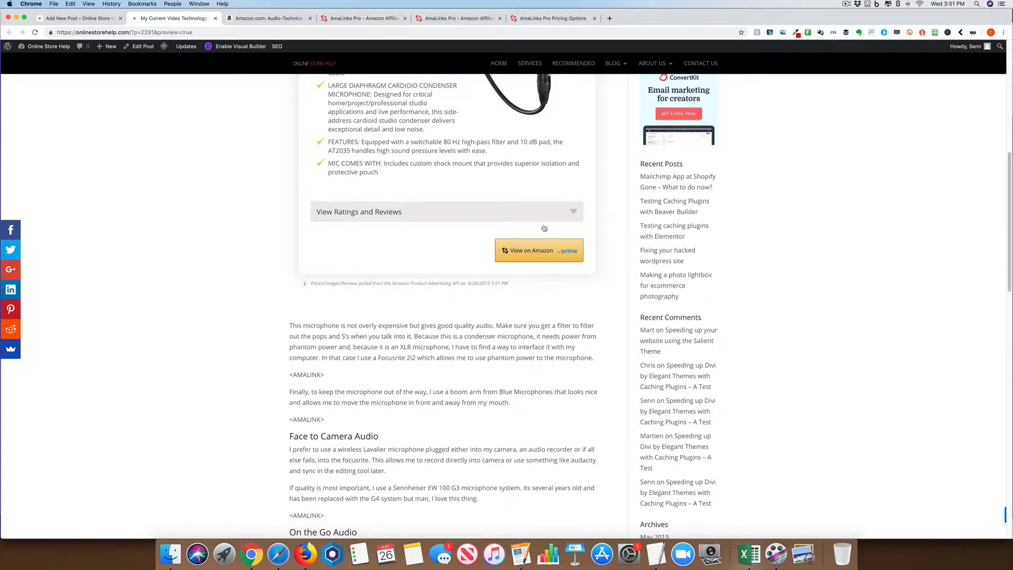
# Expand and collapse the microphone showcase's View Ratings and Reviews section and look over the text below the box.
pyautogui.click(569, 219)
pyautogui.click(568, 218)
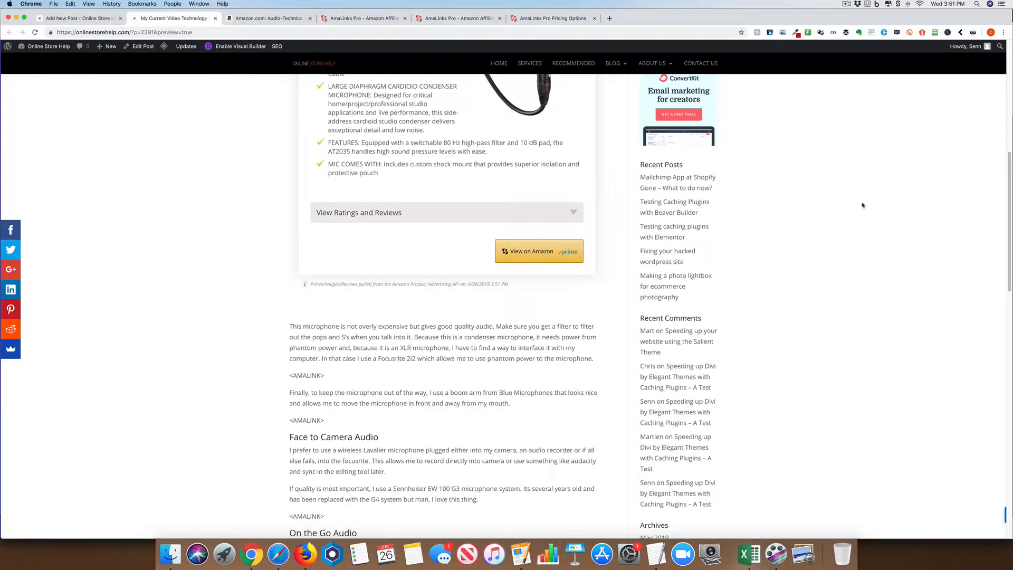
pyautogui.scroll(-3, 407, 312)
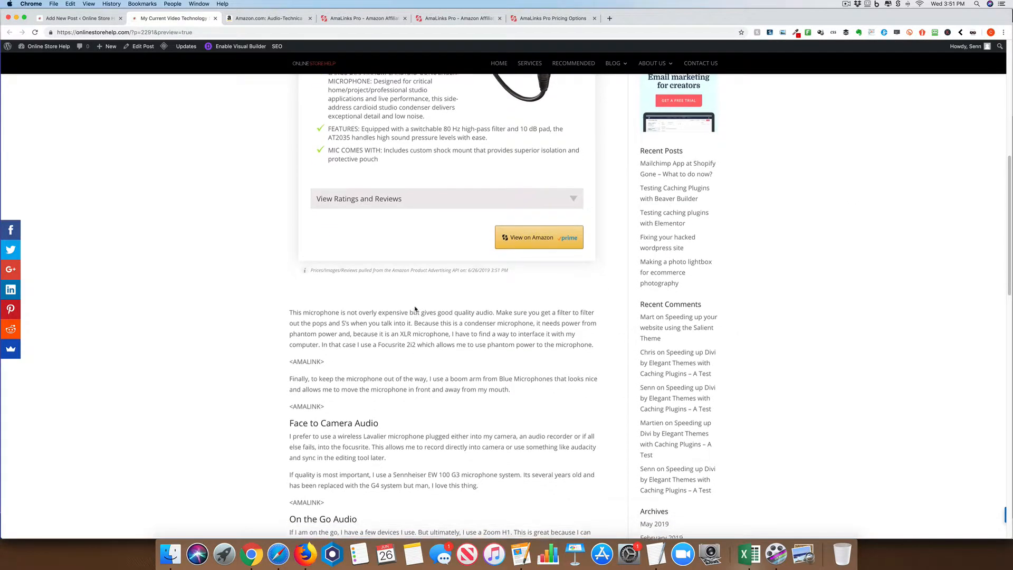
pyautogui.scroll(3, 421, 298)
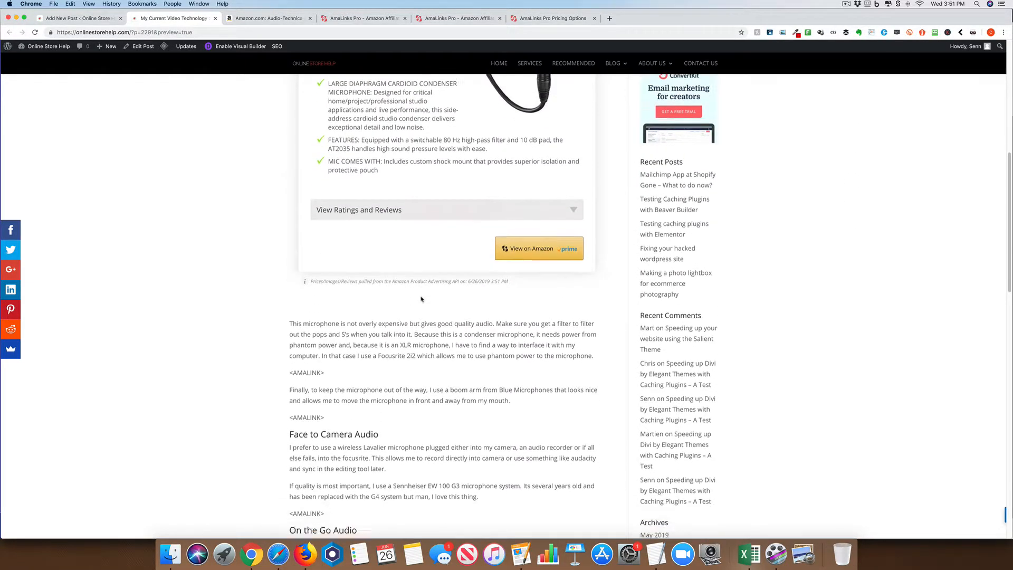
pyautogui.scroll(-4, 421, 298)
# Return to the post editor and delete the <AMALINK> placeholder below the paragraph mentioning the Focusrite 2i2.
pyautogui.click(93, 19)
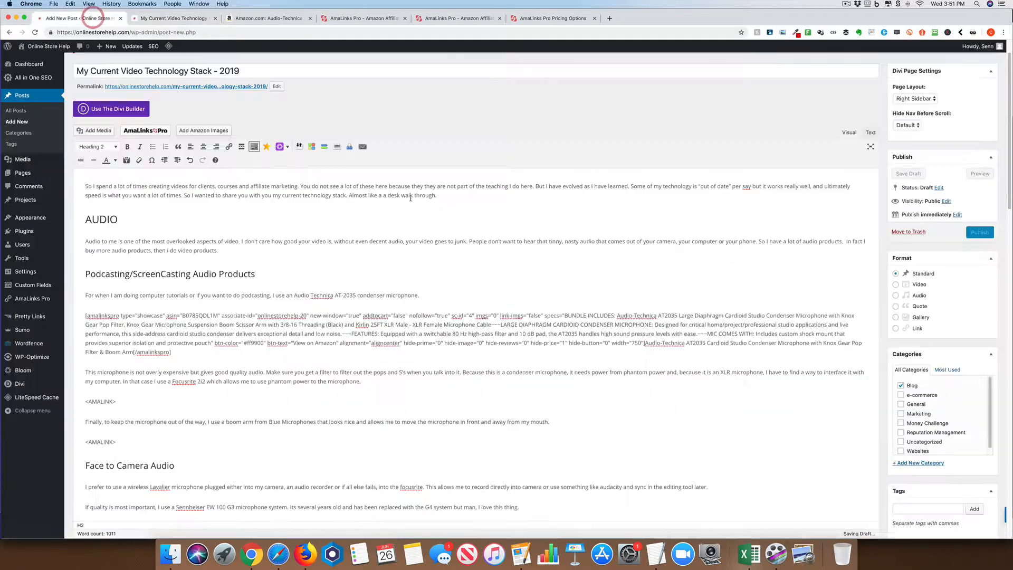
pyautogui.scroll(-3, 133, 272)
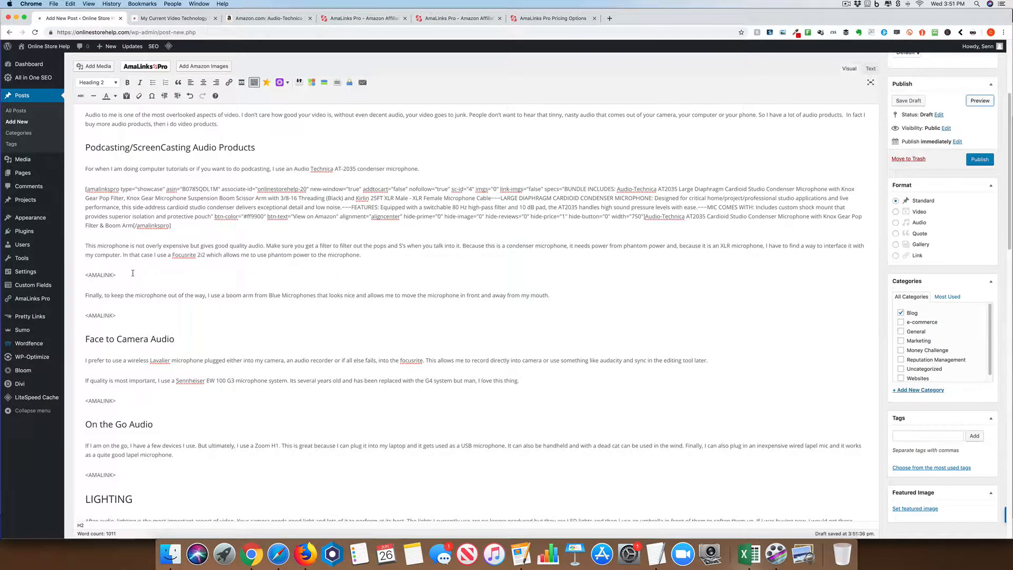
pyautogui.moveTo(116, 274); pyautogui.dragTo(72, 273)
pyautogui.press('BackSpace')
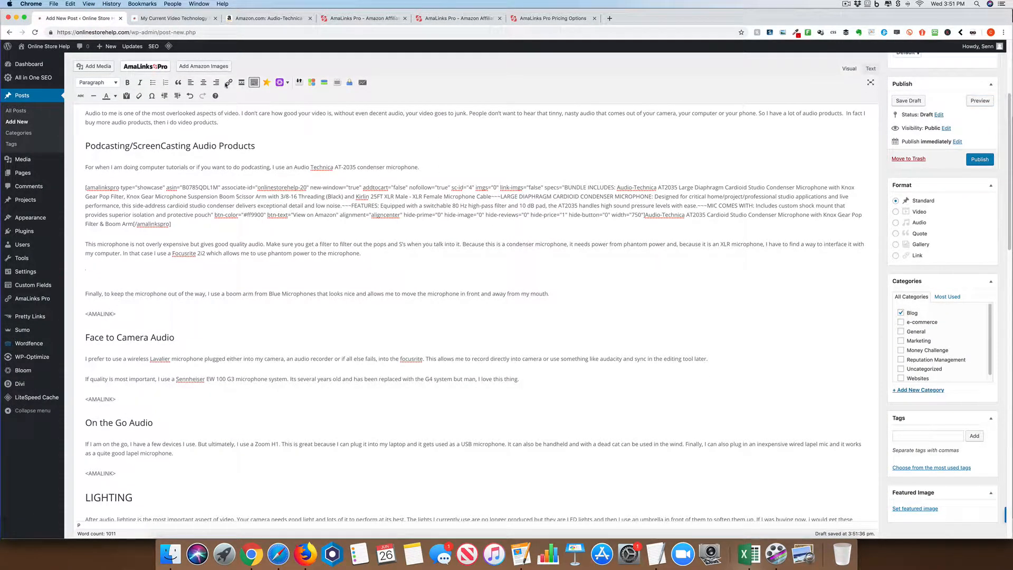
# Reopen the AmaLinks Pro link builder at its product search step and search Amazon for "focusrite".
pyautogui.click(145, 66)
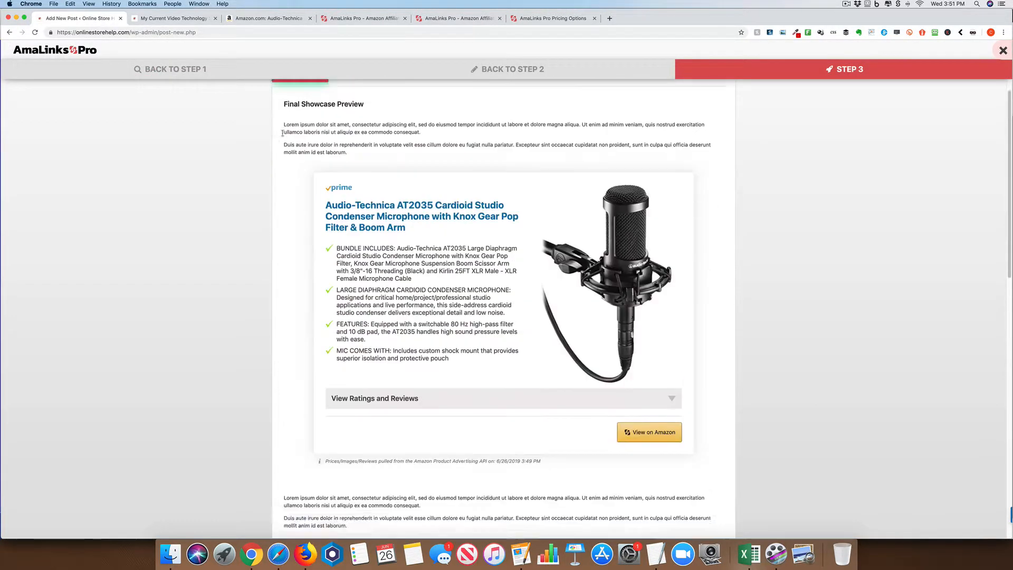
pyautogui.scroll(1, 283, 133)
pyautogui.click(207, 71)
pyautogui.tripleClick(327, 136)
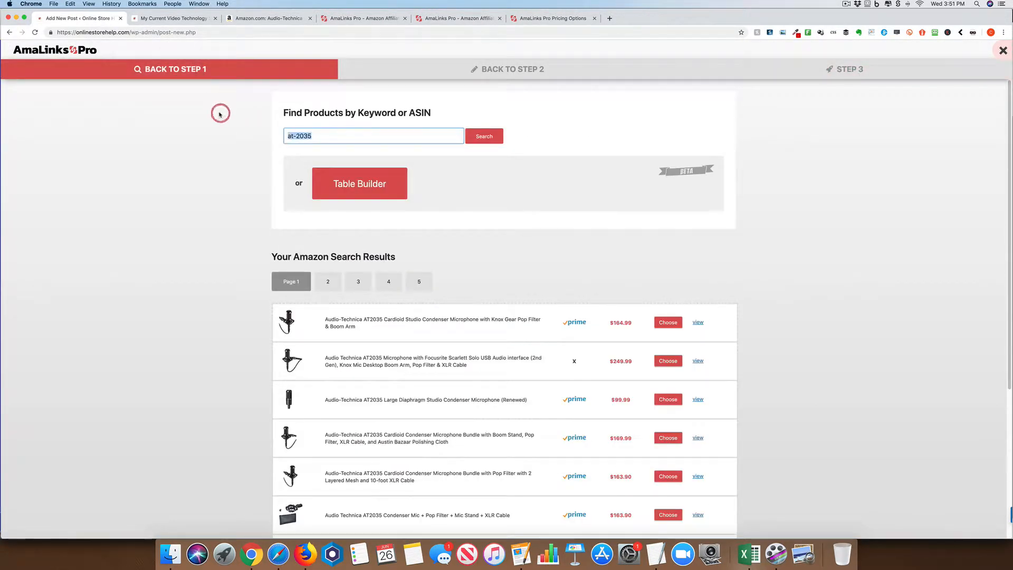
pyautogui.write('focusrite')
pyautogui.press('Return')
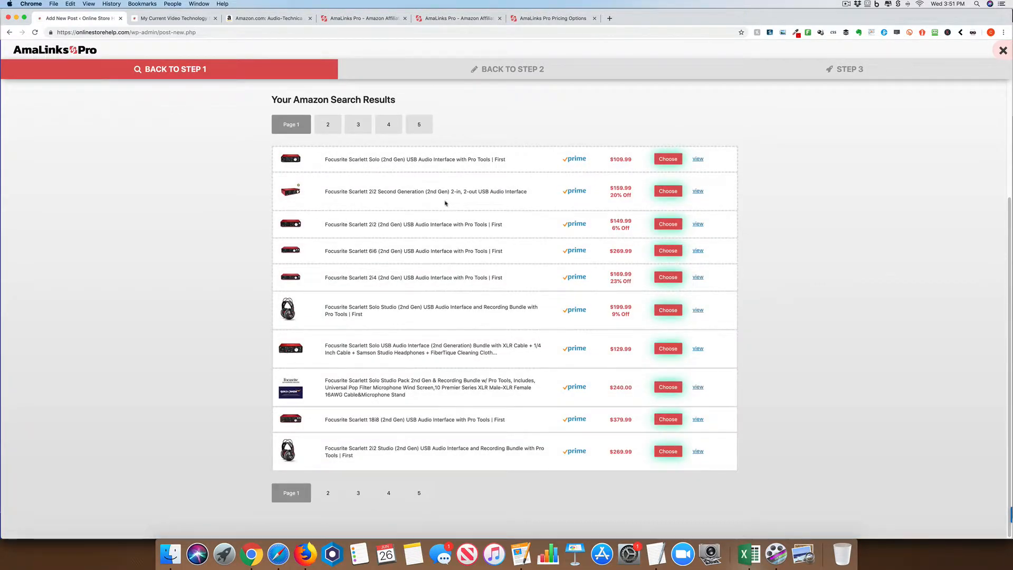
# Choose the Focusrite Scarlett 2i2 Second Generation interface, set its link type to Showcase, and proceed to Step 3.
pyautogui.click(673, 196)
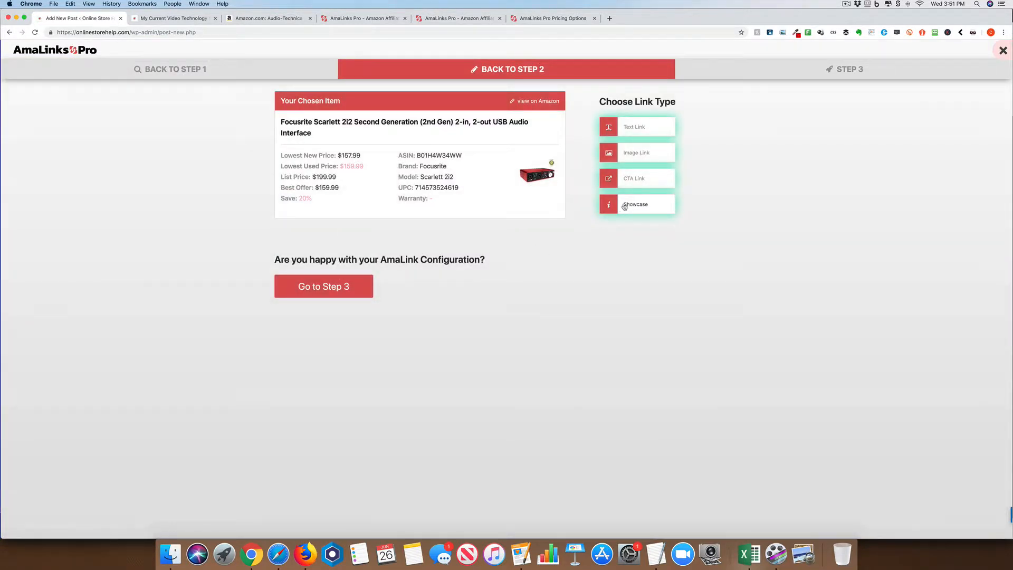
pyautogui.click(624, 206)
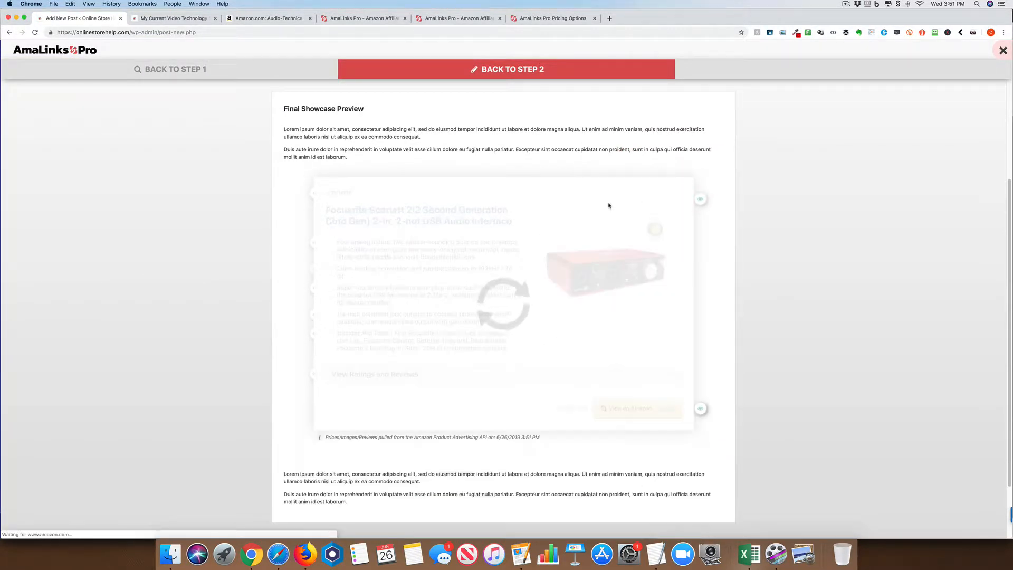
pyautogui.scroll(-3, 337, 475)
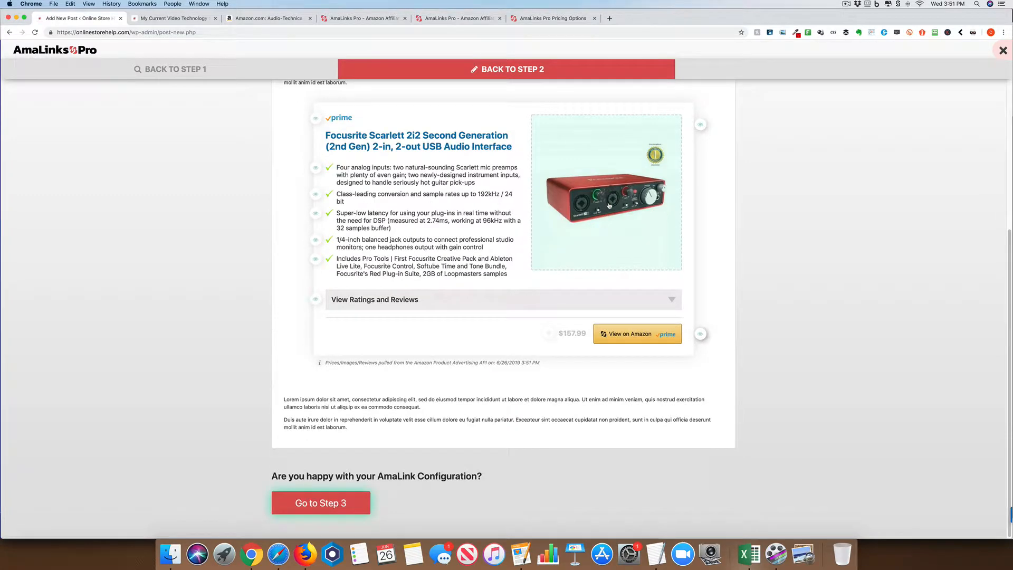
pyautogui.click(321, 503)
# Insert the Focusrite showcase shortcode into the post with the current alignment and link settings.
pyautogui.scroll(-8, 406, 451)
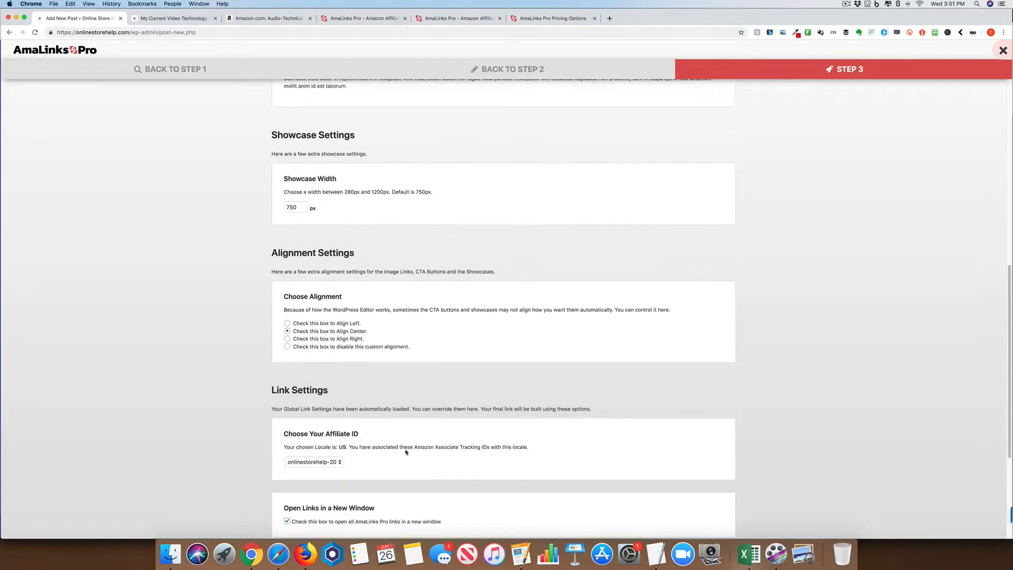
pyautogui.scroll(-5, 406, 452)
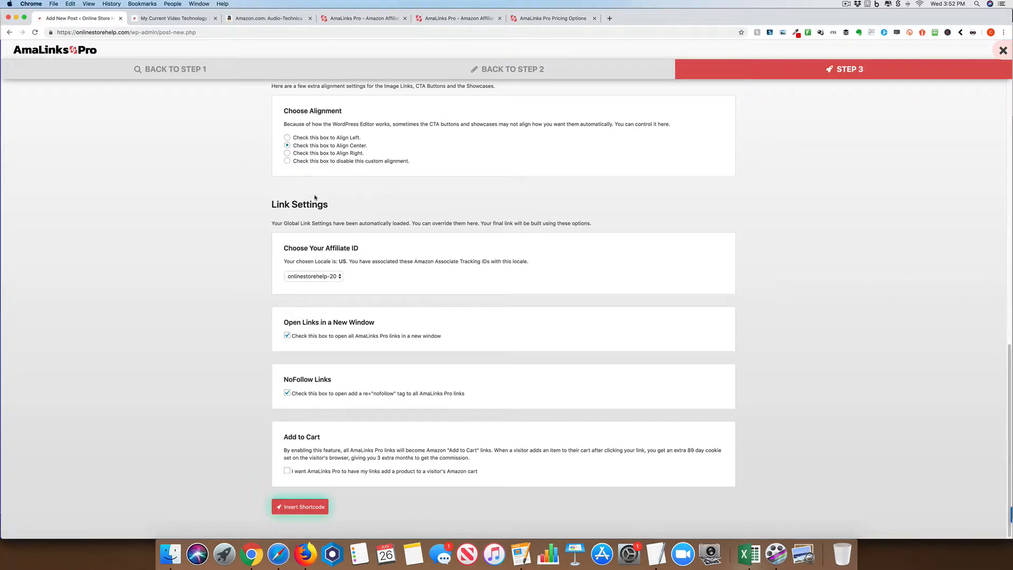
pyautogui.click(301, 506)
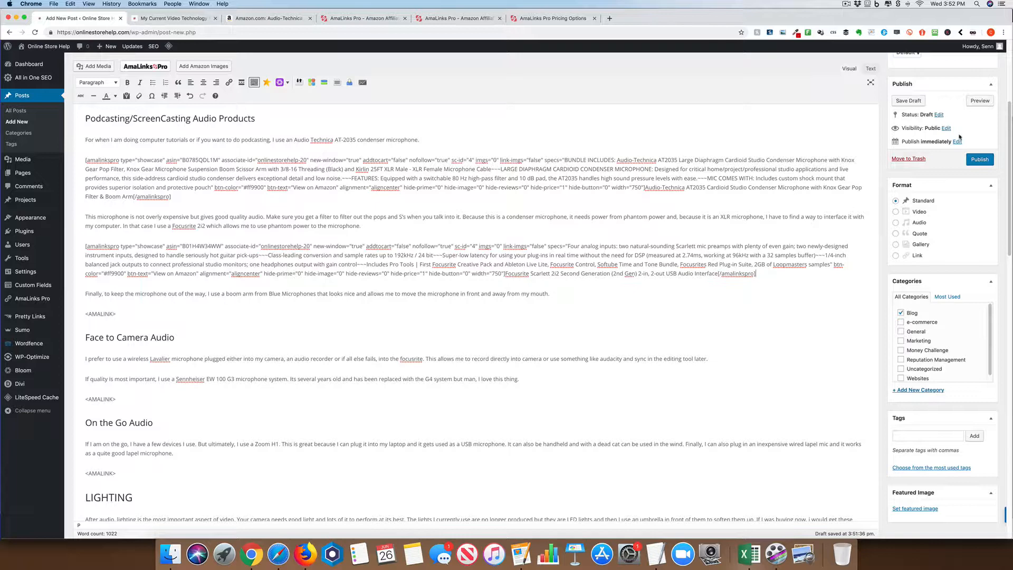
# Preview the post and examine the Focusrite showcase and the remaining article sections down to the end.
pyautogui.click(980, 100)
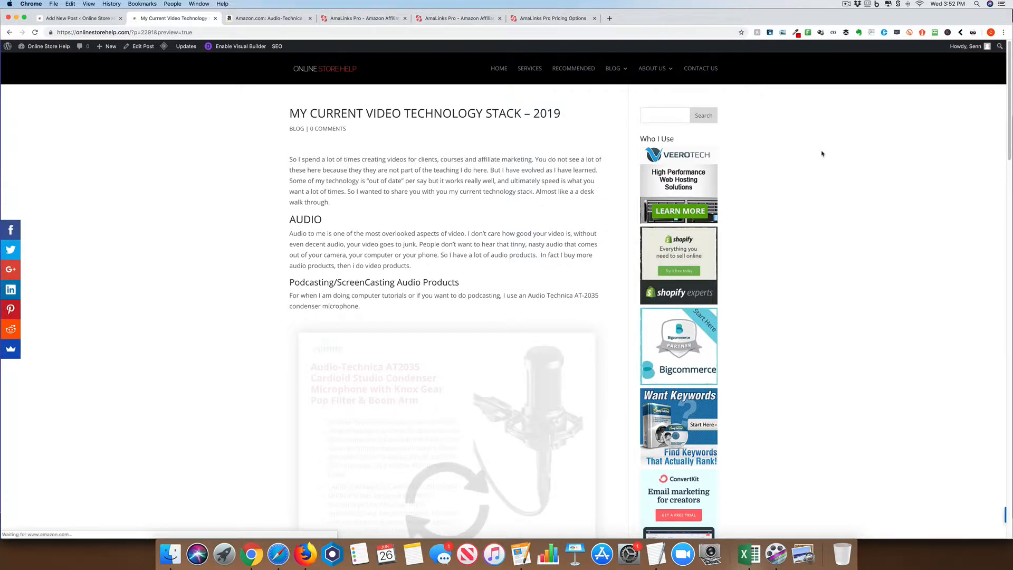
pyautogui.scroll(-15, 558, 193)
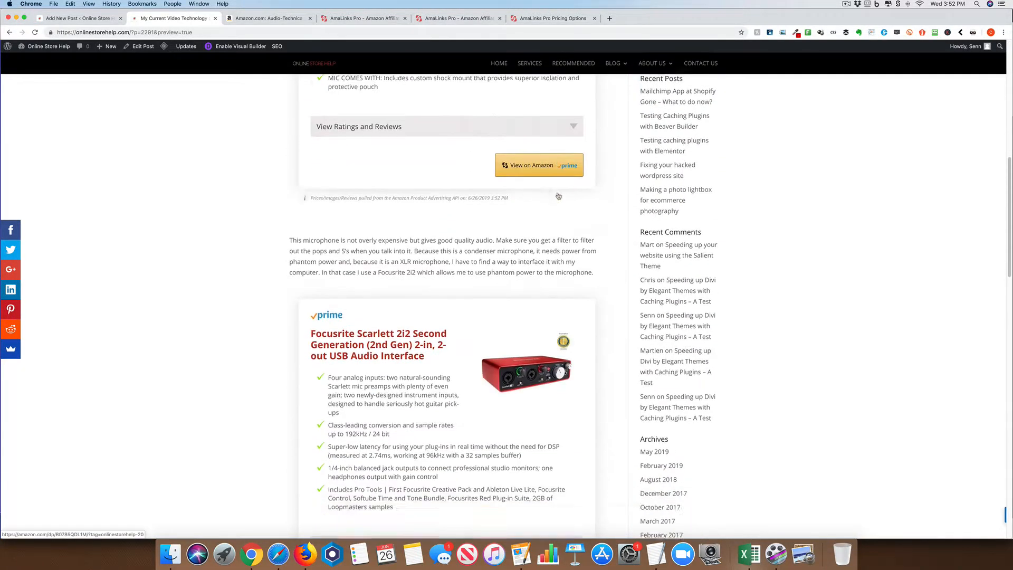
pyautogui.scroll(-5, 559, 195)
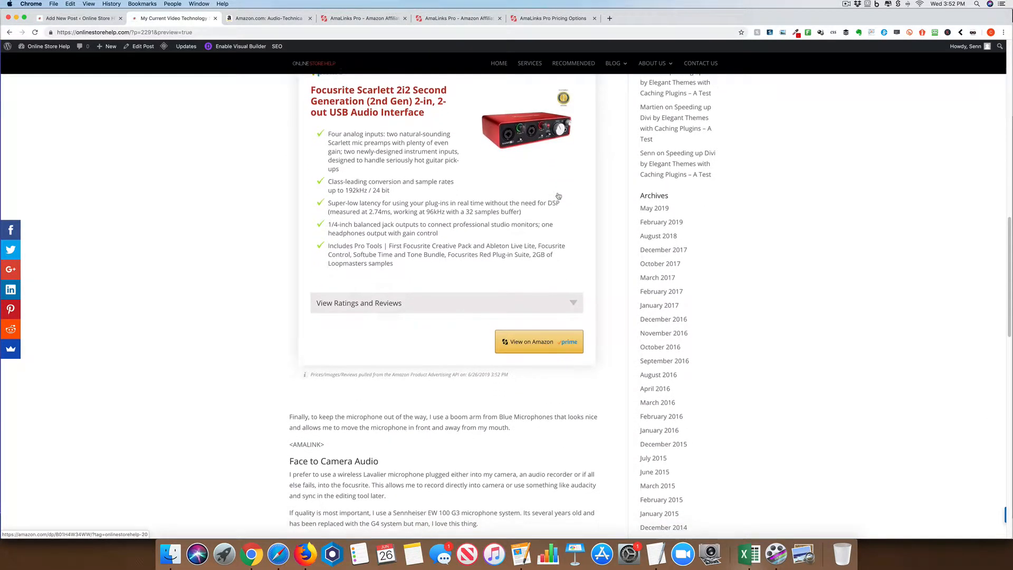
pyautogui.scroll(-3, 558, 196)
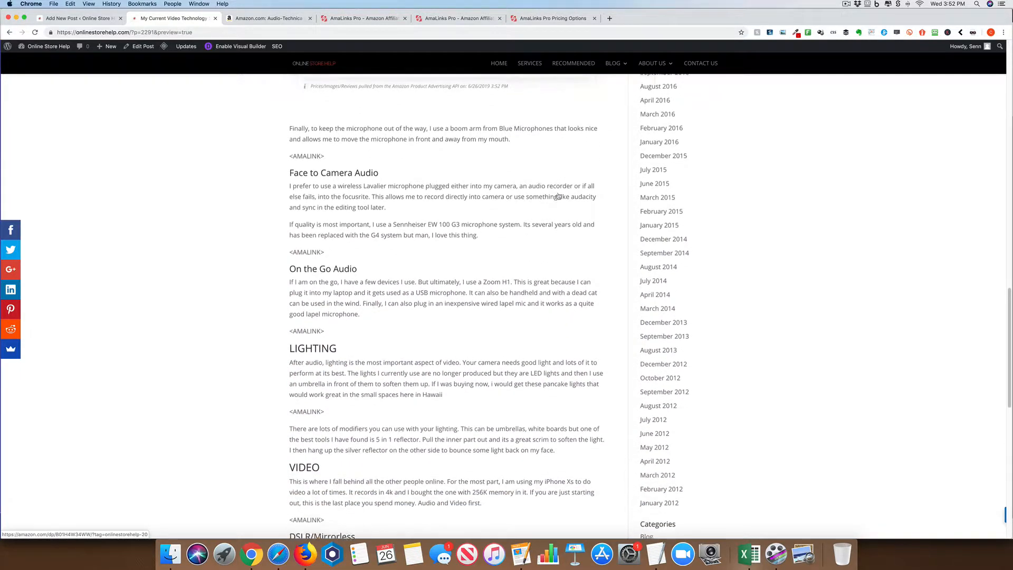
pyautogui.scroll(-2, 558, 195)
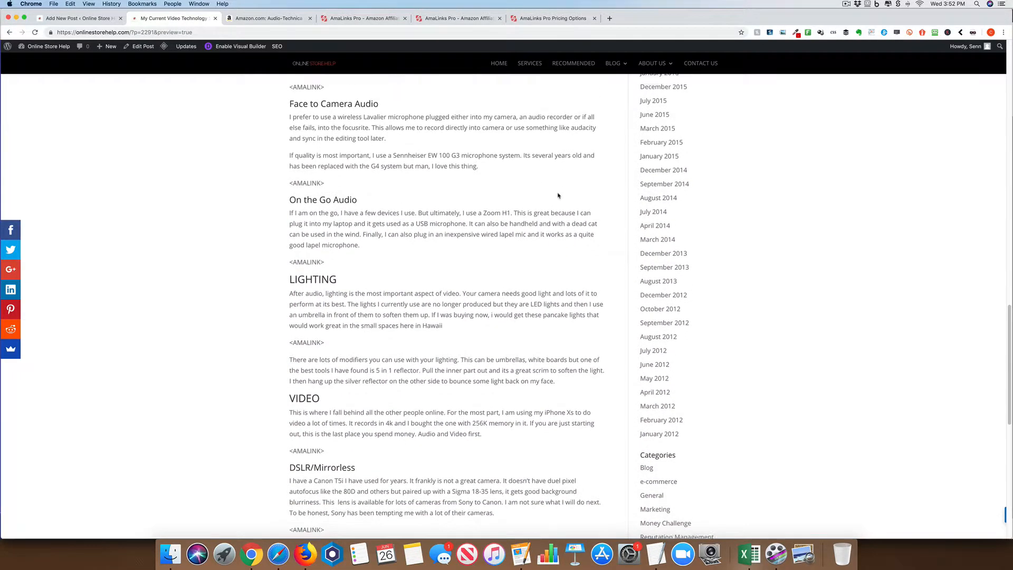
pyautogui.scroll(-5, 471, 198)
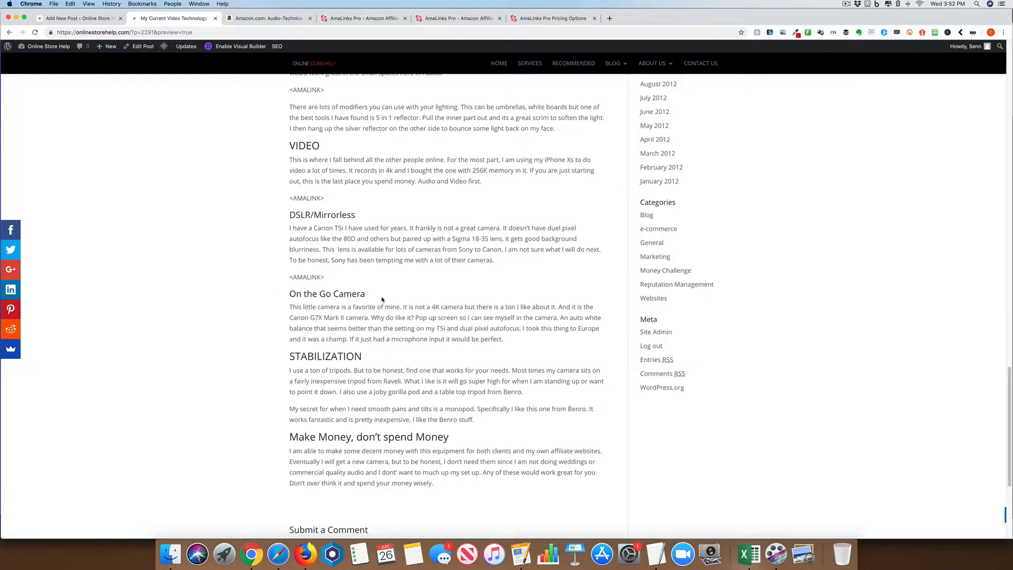
# Return to the post editor and add an empty line after the tripods paragraph under STABILIZATION.
pyautogui.click(85, 19)
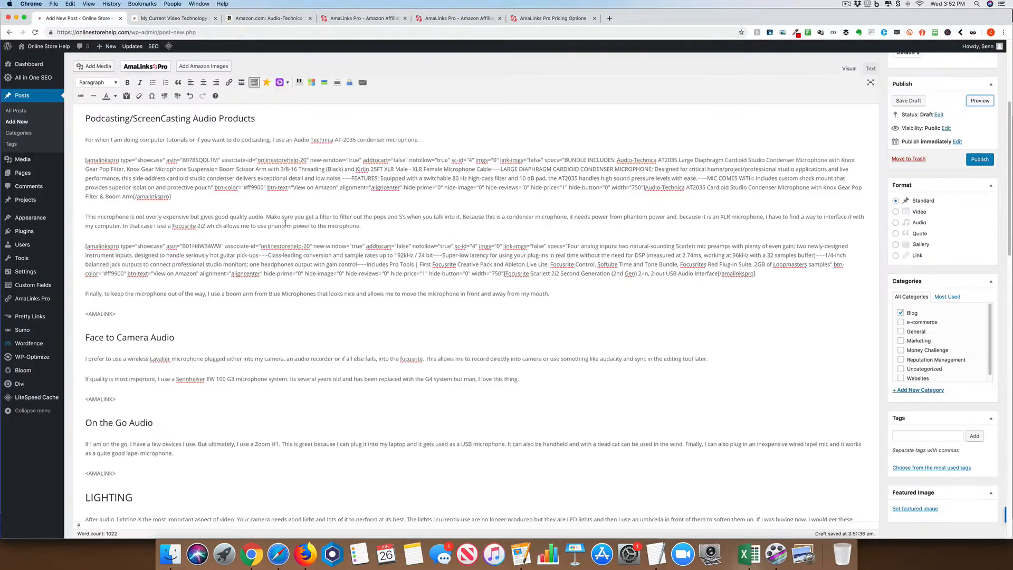
pyautogui.scroll(-3, 305, 231)
pyautogui.scroll(-8, 305, 231)
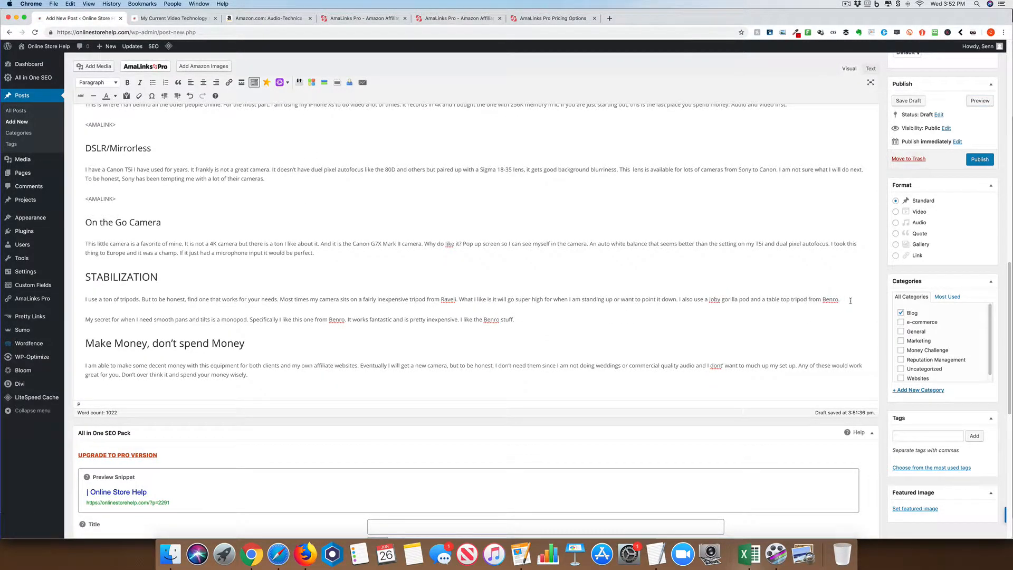
pyautogui.click(817, 293)
pyautogui.press('Return')
# Open the AmaLinks Pro Table Builder and create a new product comparison table named "Tripods".
pyautogui.click(145, 66)
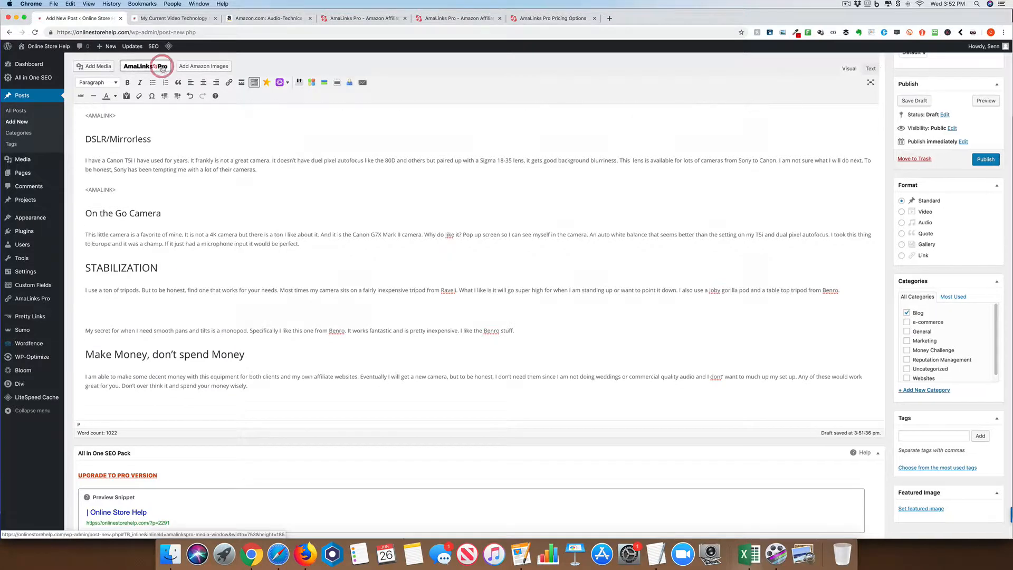
pyautogui.click(197, 74)
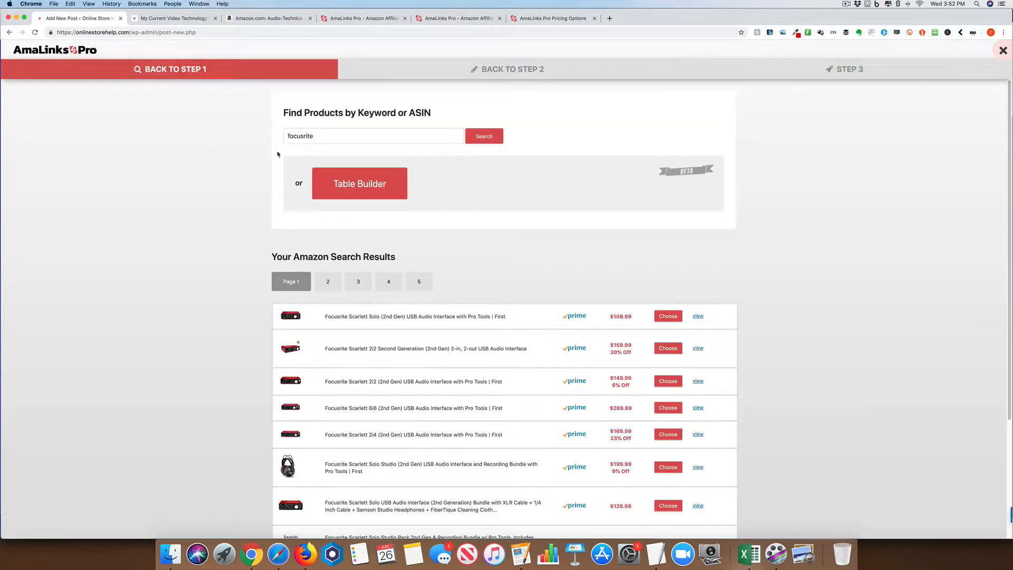
pyautogui.click(358, 191)
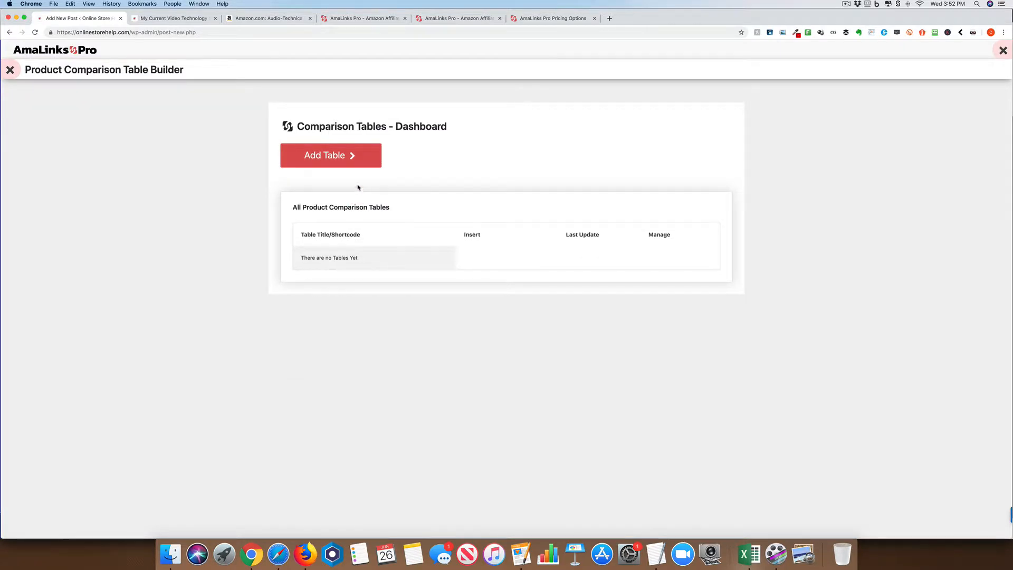
pyautogui.click(353, 157)
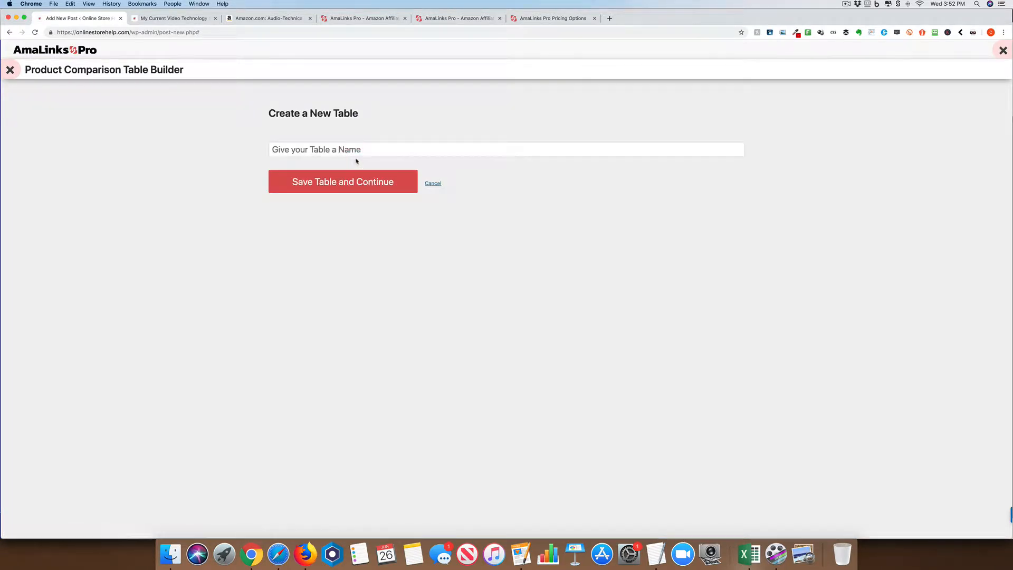
pyautogui.click(356, 151)
pyautogui.write('Tri')
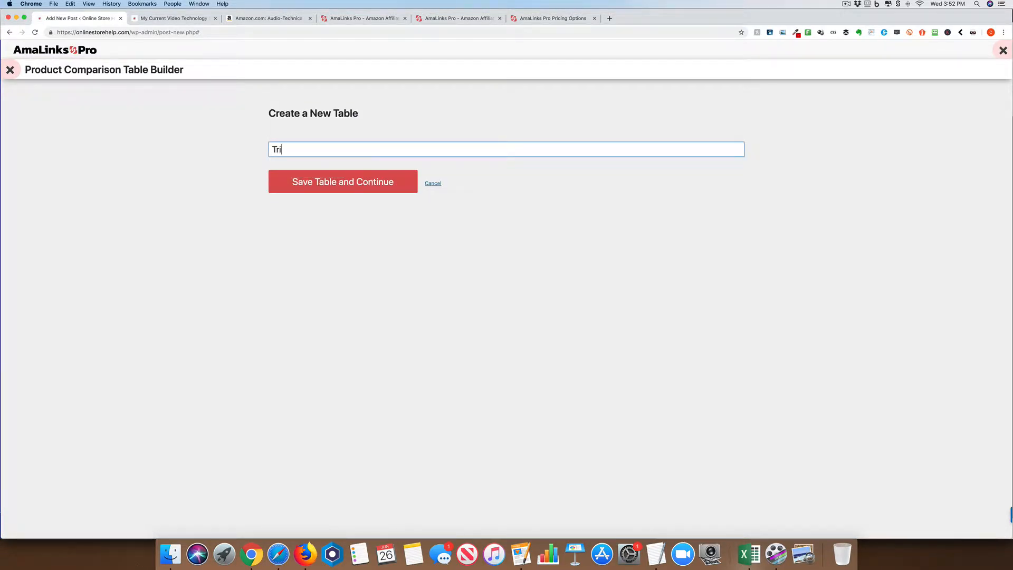
pyautogui.write('pods')
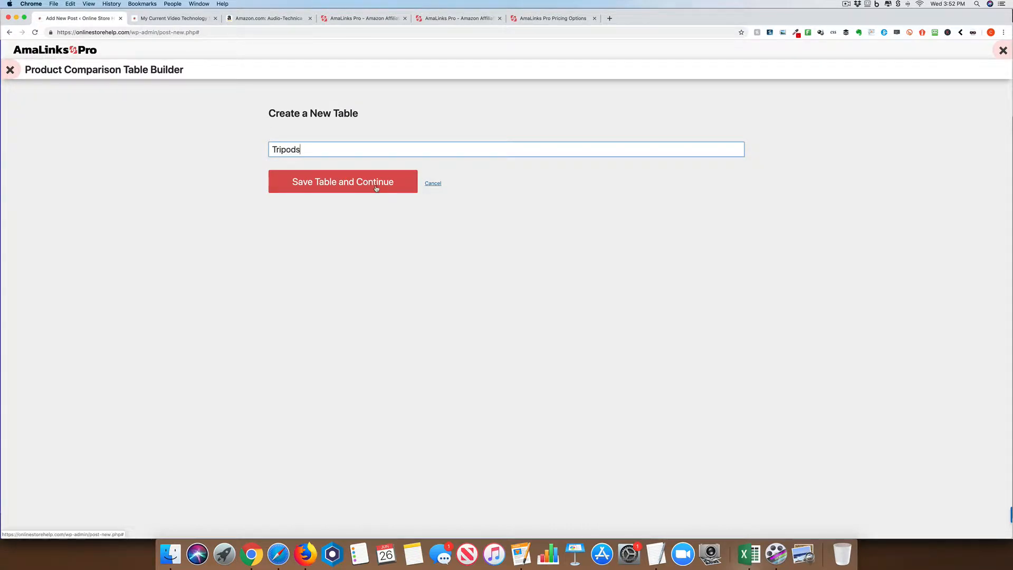
pyautogui.click(387, 184)
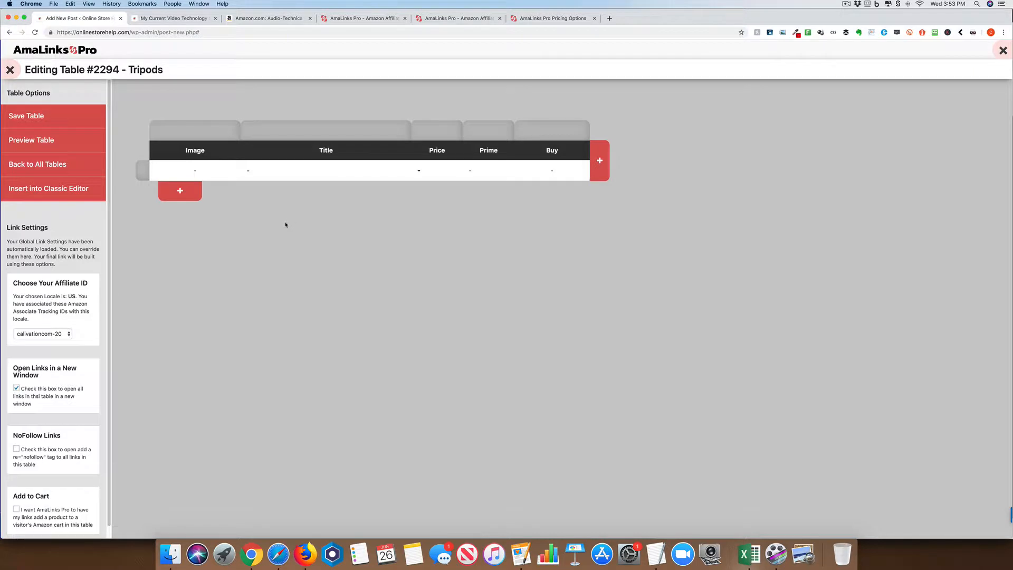
# Set the table's affiliate ID to onlinestorehelp-20 and enable NoFollow for all its links.
pyautogui.click(69, 334)
pyautogui.click(66, 342)
pyautogui.scroll(-1, 69, 353)
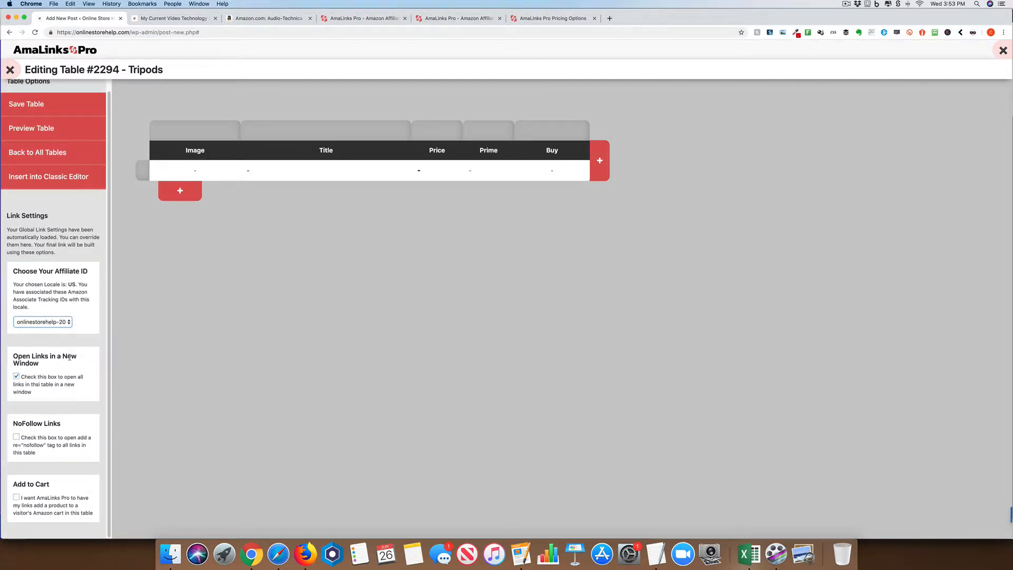
pyautogui.click(16, 438)
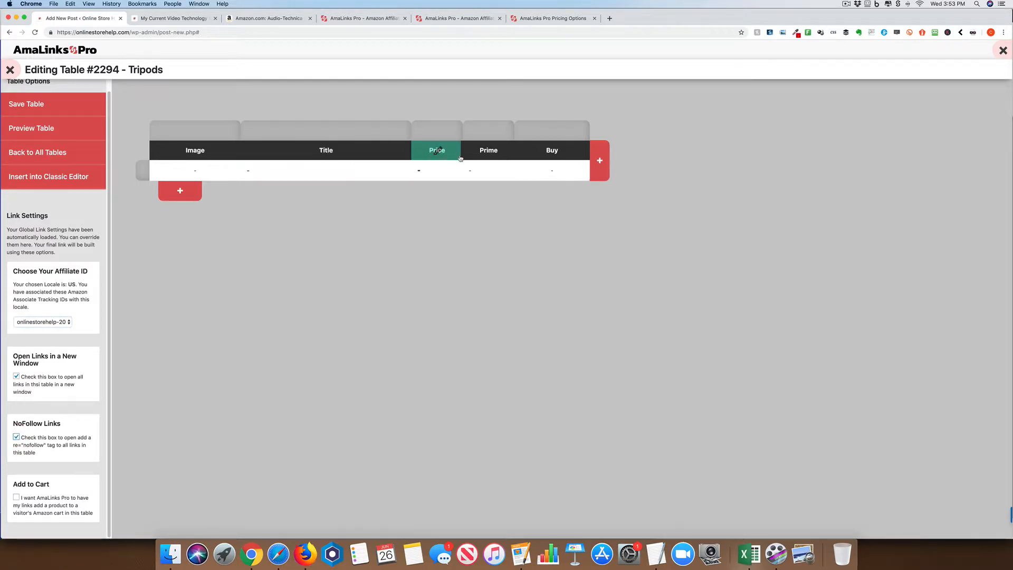
# Search for products matching "joby" to add as table rows and select the JOBY GorillaPod 5K Kit.
pyautogui.click(181, 193)
pyautogui.click(228, 124)
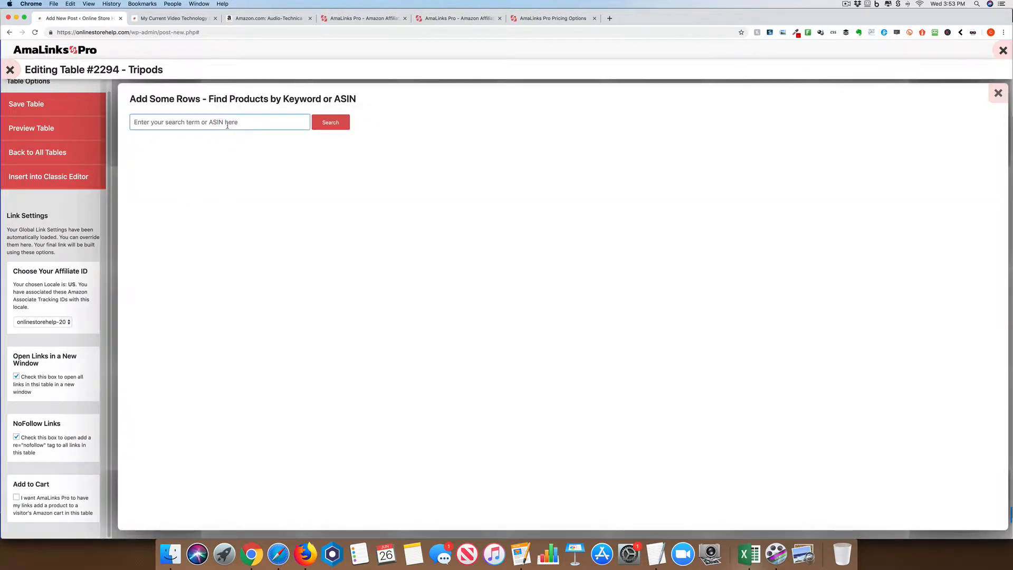
pyautogui.write('joby')
pyautogui.press('Return')
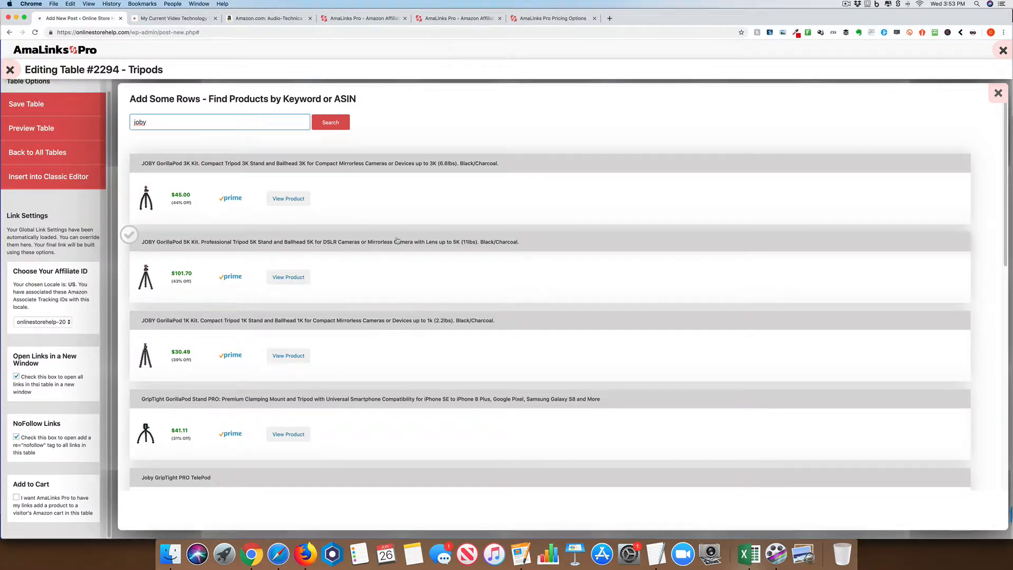
pyautogui.click(287, 243)
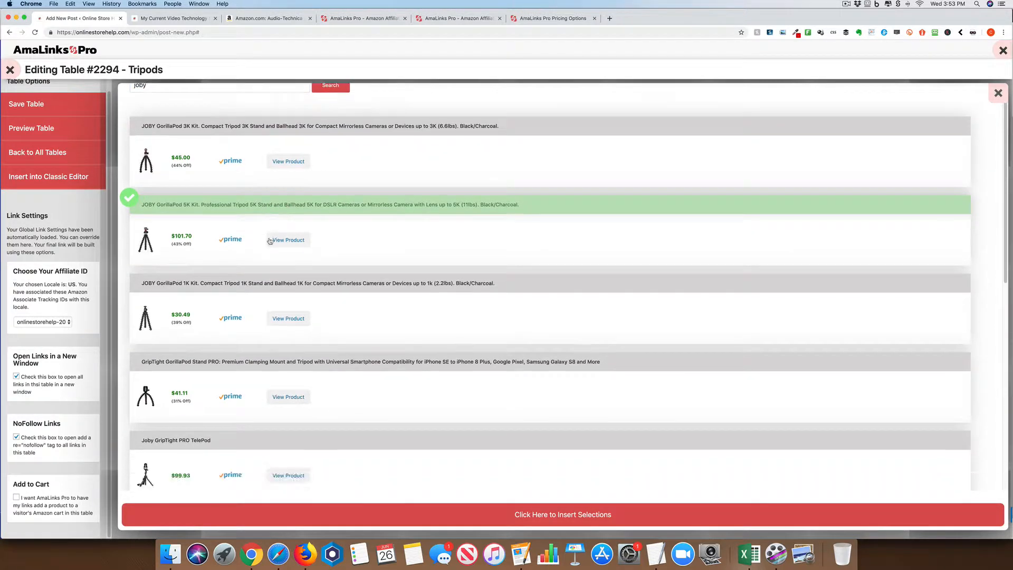
# Search the row products for "ravelli" and also select the Ravelli Professional Video Tripod (72 inch).
pyautogui.scroll(-3, 274, 241)
pyautogui.scroll(3, 283, 245)
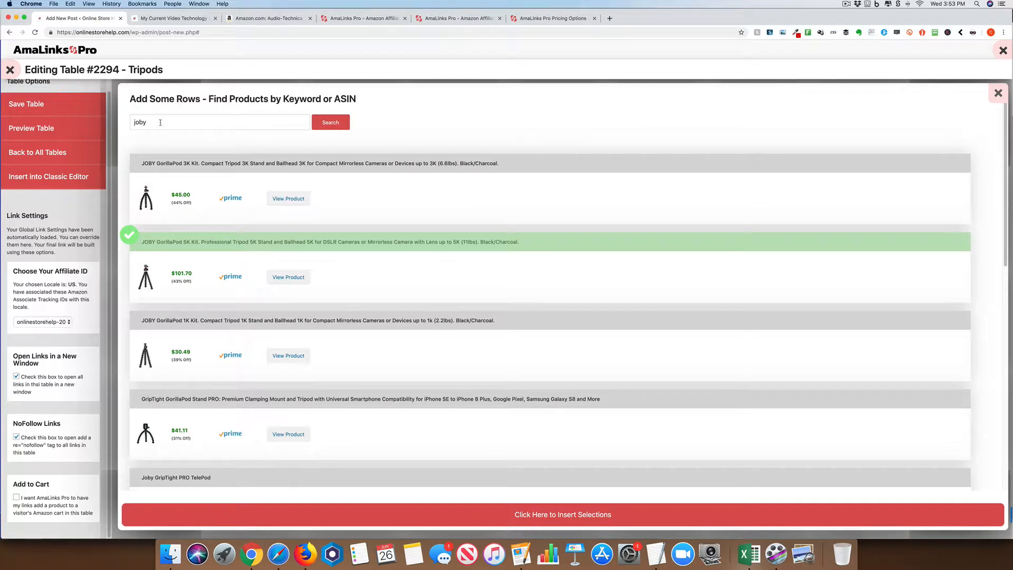
pyautogui.doubleClick(161, 122)
pyautogui.write('ravelli')
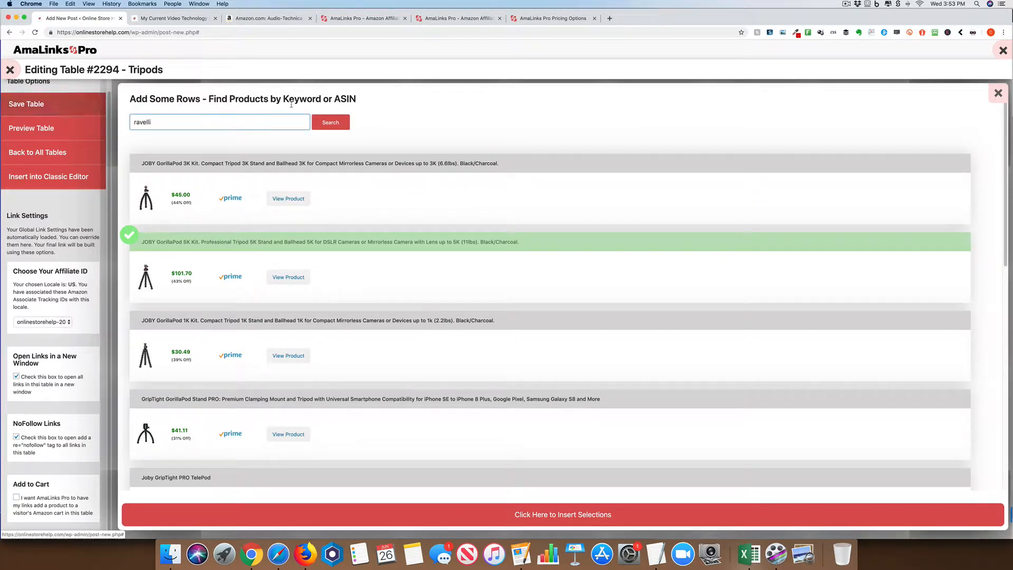
pyautogui.click(331, 123)
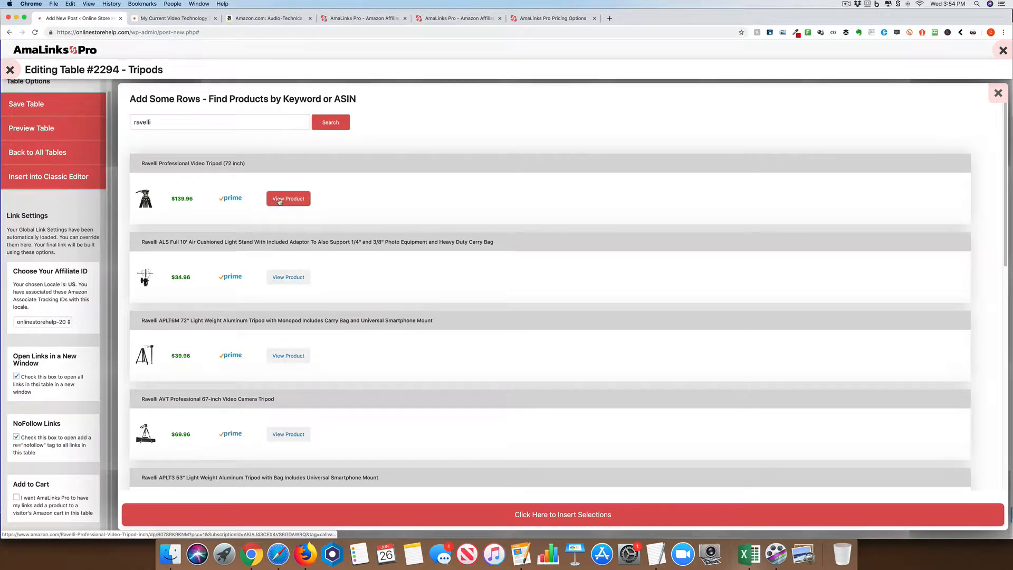
pyautogui.click(252, 164)
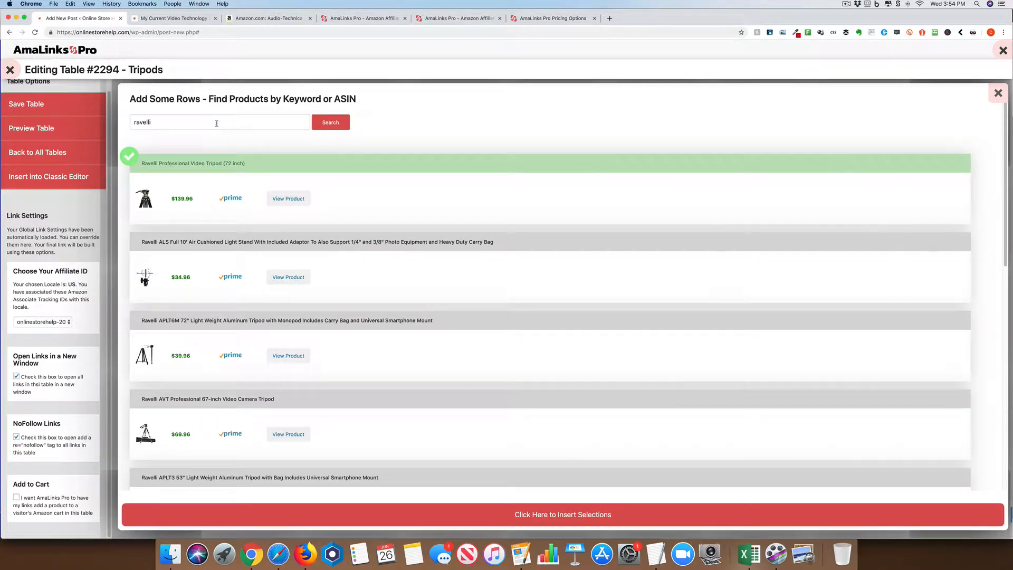
# Search the row products for "benro tabletop".
pyautogui.moveTo(217, 122); pyautogui.dragTo(72, 110)
pyautogui.write('be')
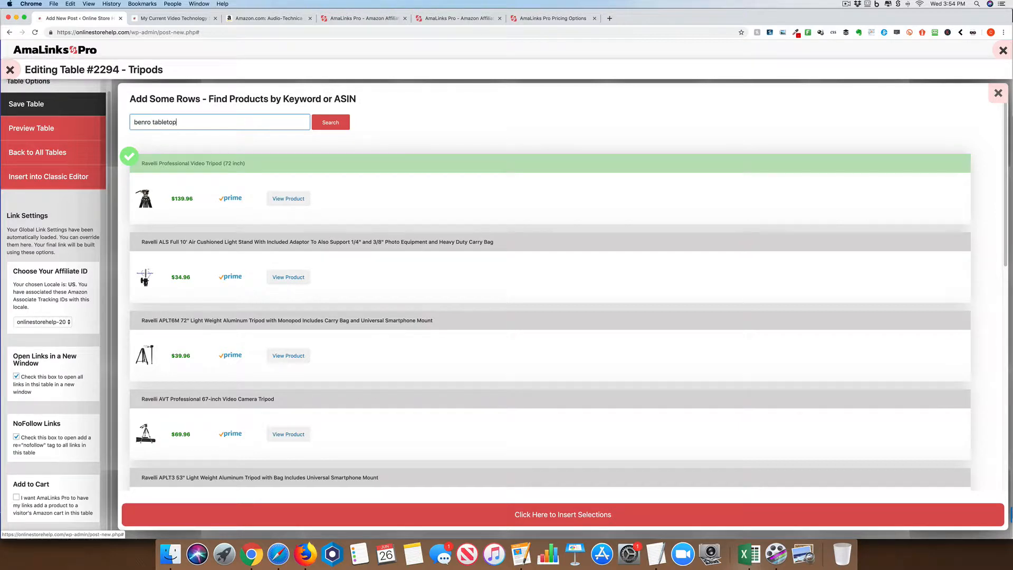
pyautogui.write('nro tabletop')
pyautogui.press('Return')
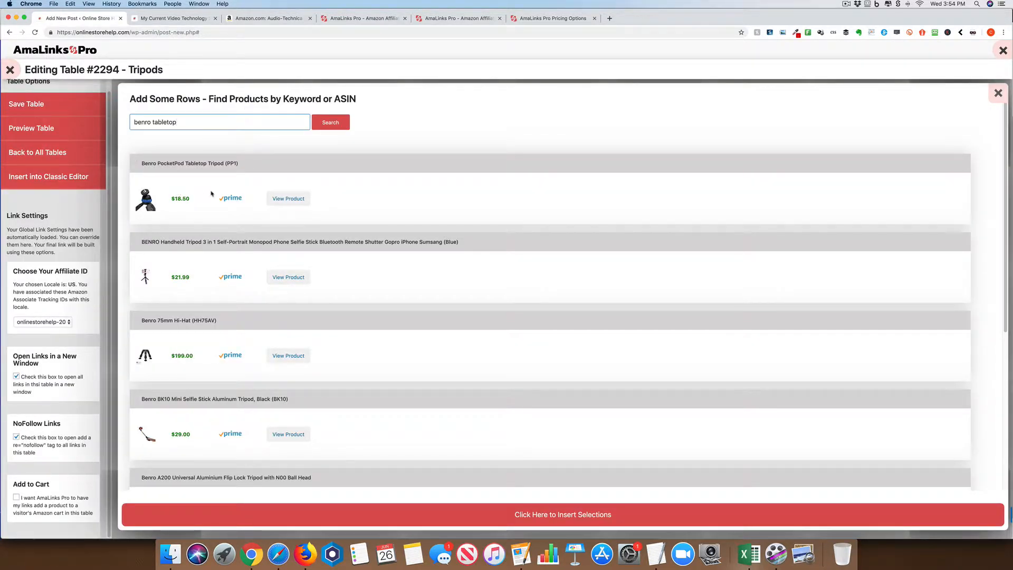
# Switch to Amazon, search for "benro table top tripod" and open the Benro PocketPod Tabletop Tripod (PP1) product page.
pyautogui.click(168, 19)
pyautogui.click(254, 18)
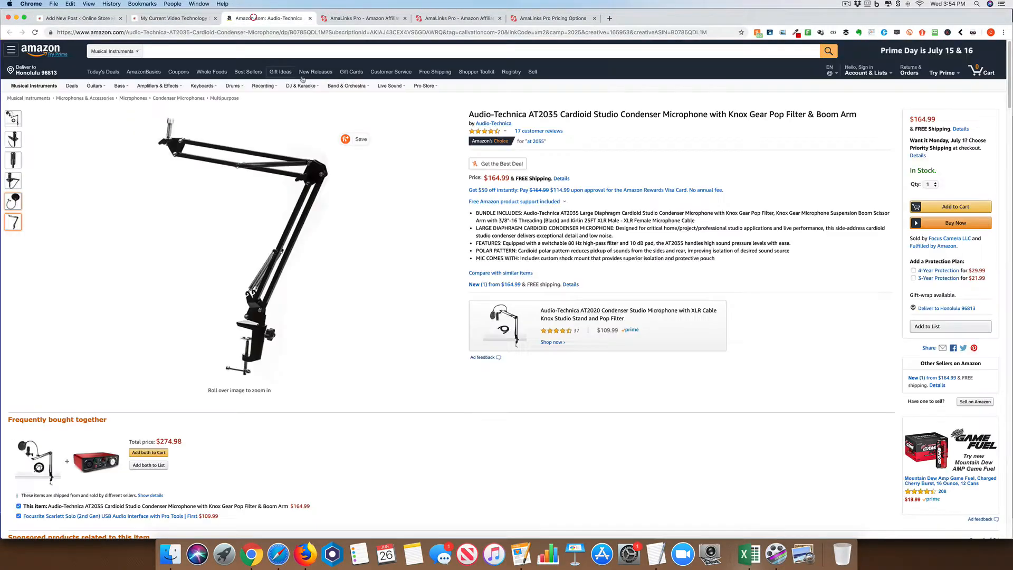
pyautogui.click(272, 50)
pyautogui.write('benro tabl')
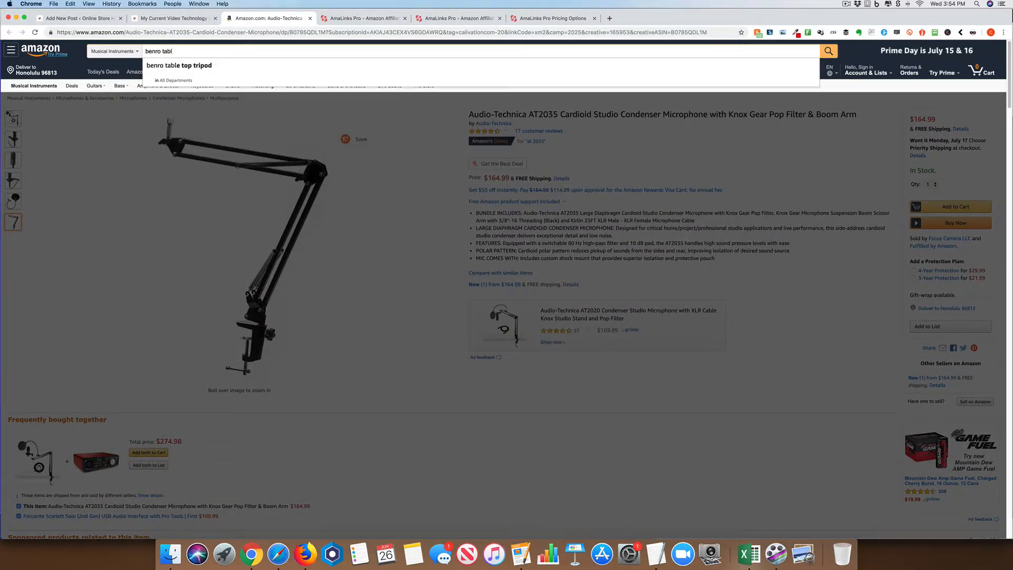
pyautogui.press('Down')
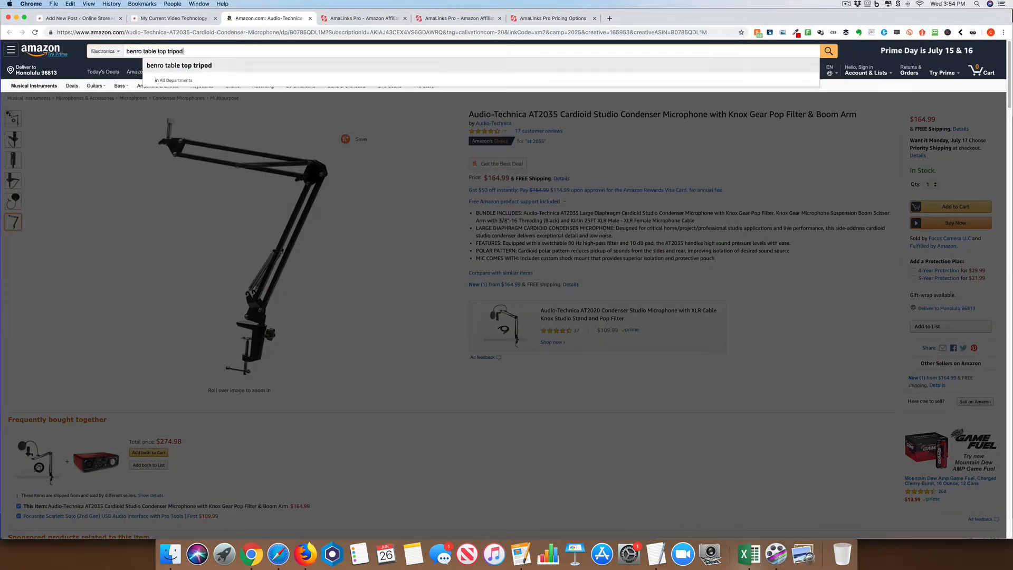
pyautogui.press('Return')
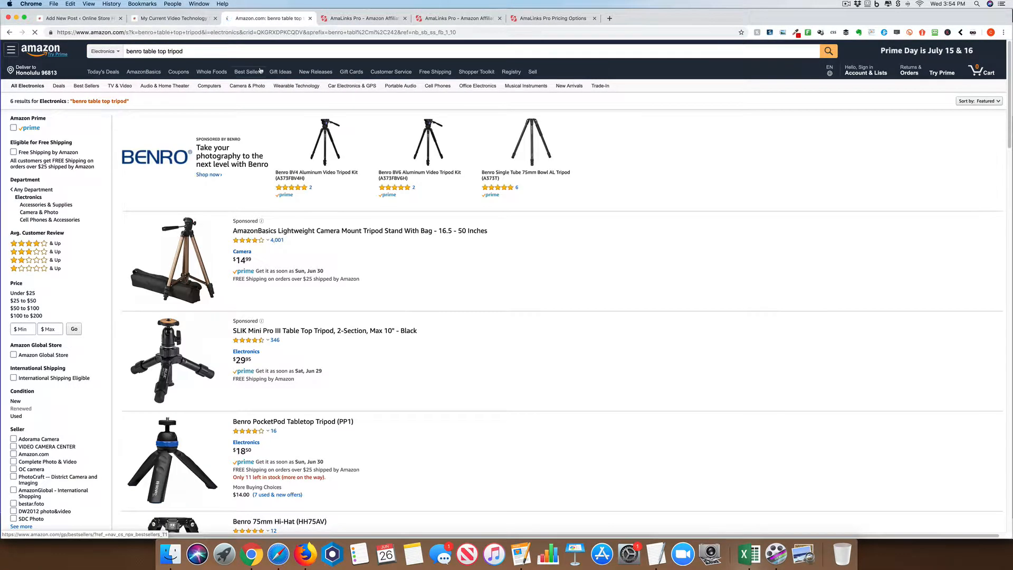
pyautogui.scroll(-2, 305, 168)
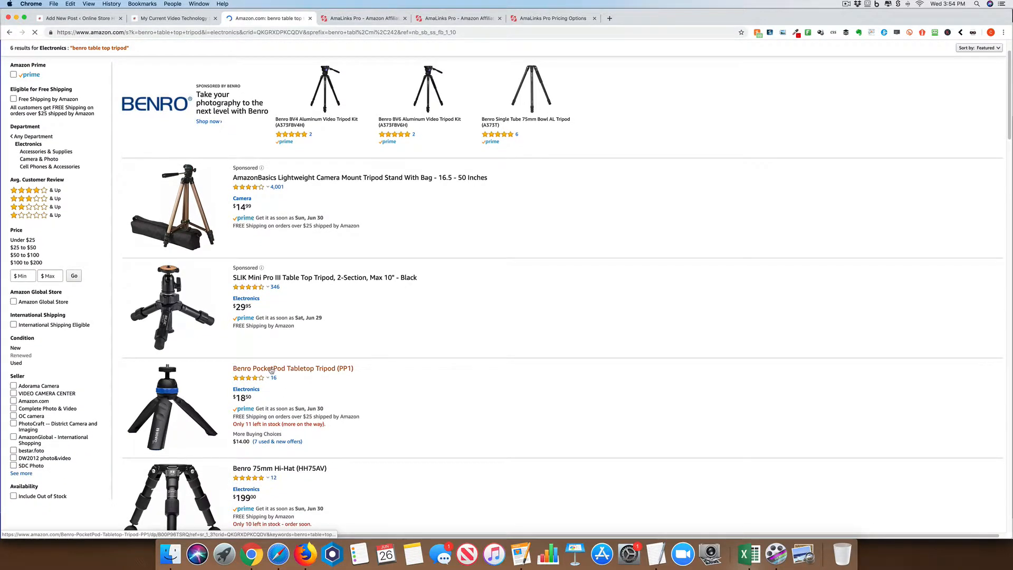
pyautogui.click(272, 369)
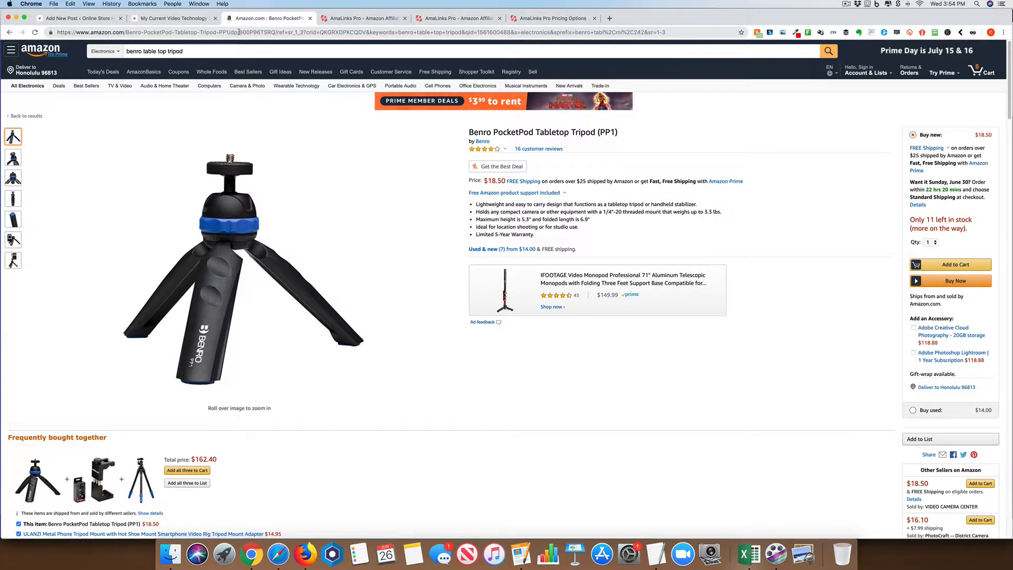
# Copy the ASIN B00P96TSRQ from the Benro tripod's product information.
pyautogui.moveTo(239, 32); pyautogui.dragTo(273, 32)
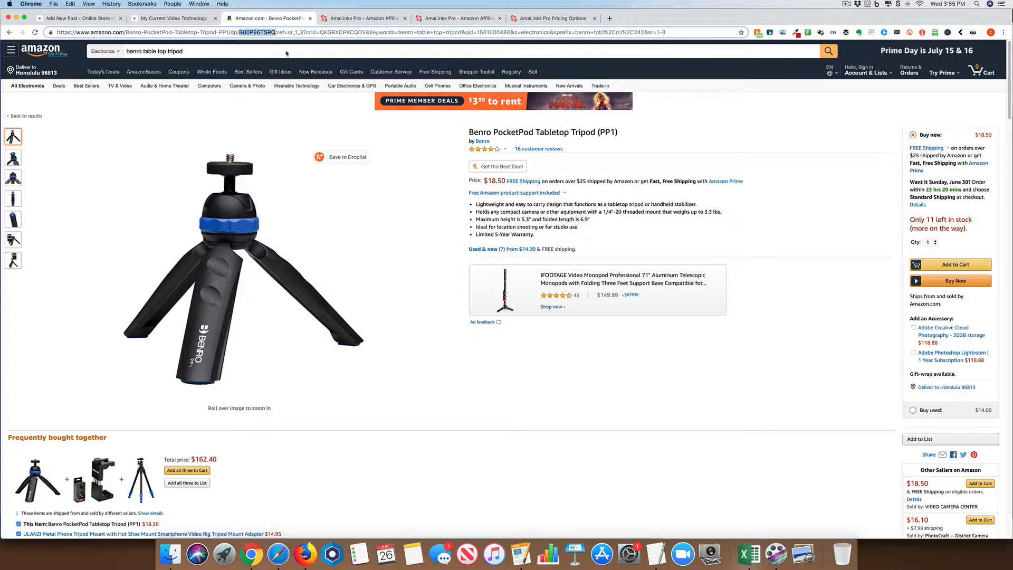
pyautogui.scroll(-20, 281, 123)
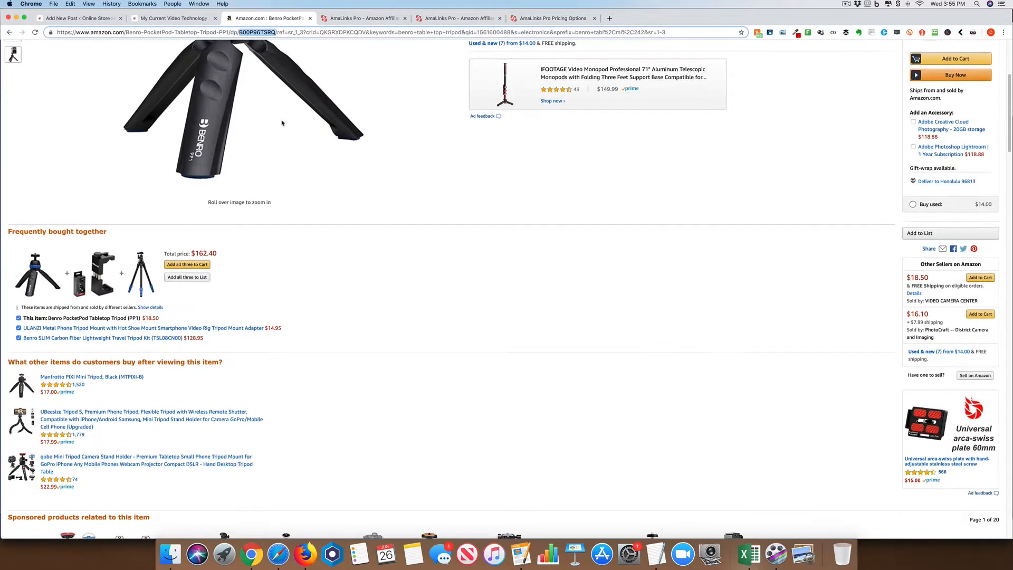
pyautogui.scroll(-2, 282, 123)
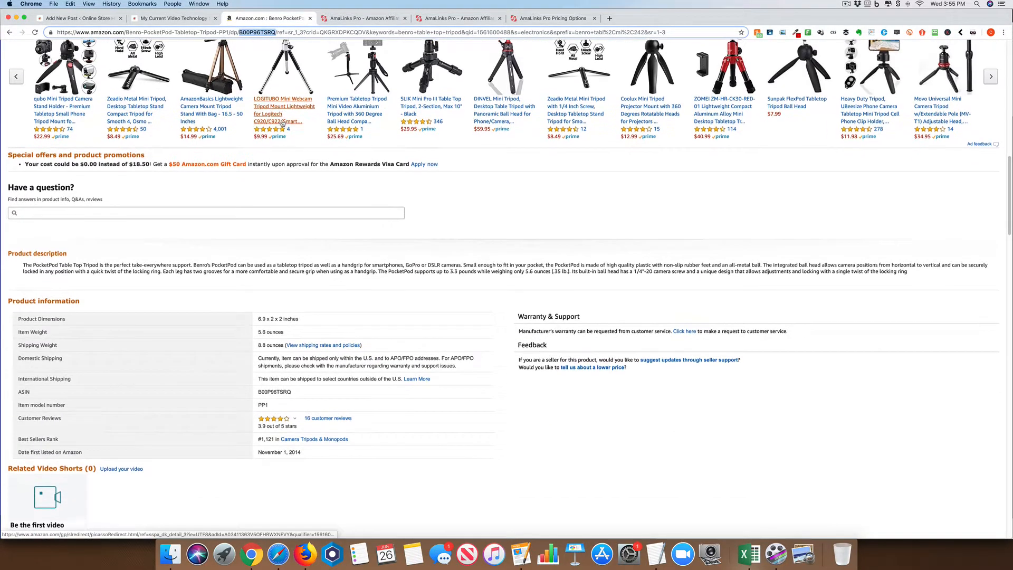
pyautogui.moveTo(258, 390); pyautogui.dragTo(307, 395)
pyautogui.press('super+c')
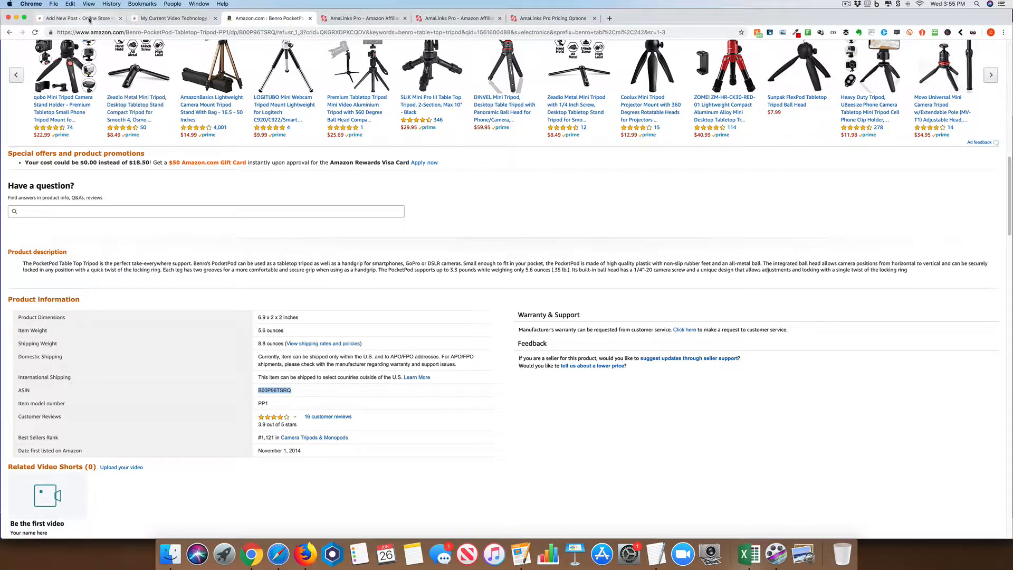
# Return to the table editor, find the Benro PocketPod by ASIN B00P96TSRQ, select it and insert all selected products as rows.
pyautogui.click(89, 19)
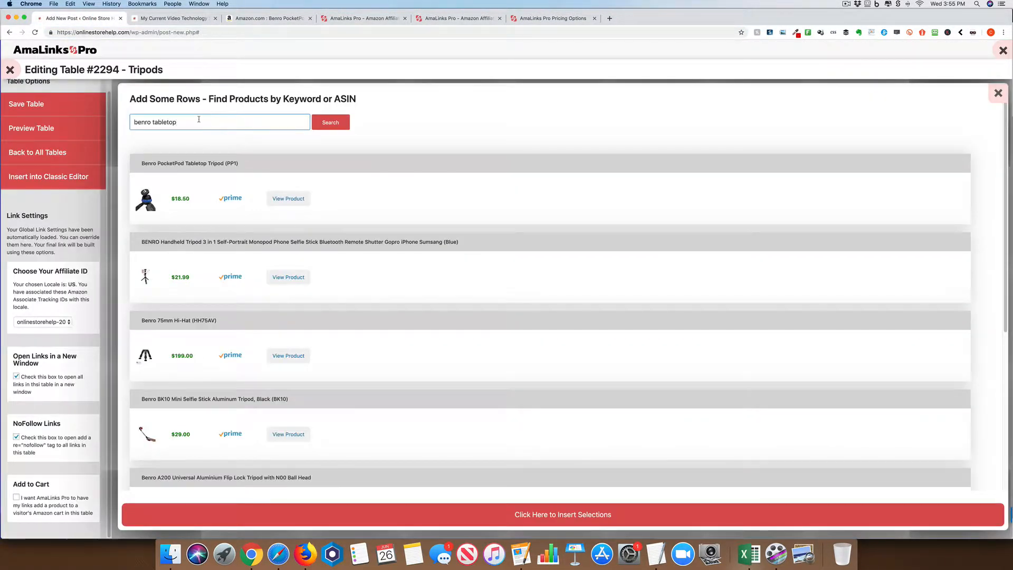
pyautogui.press('super+v')
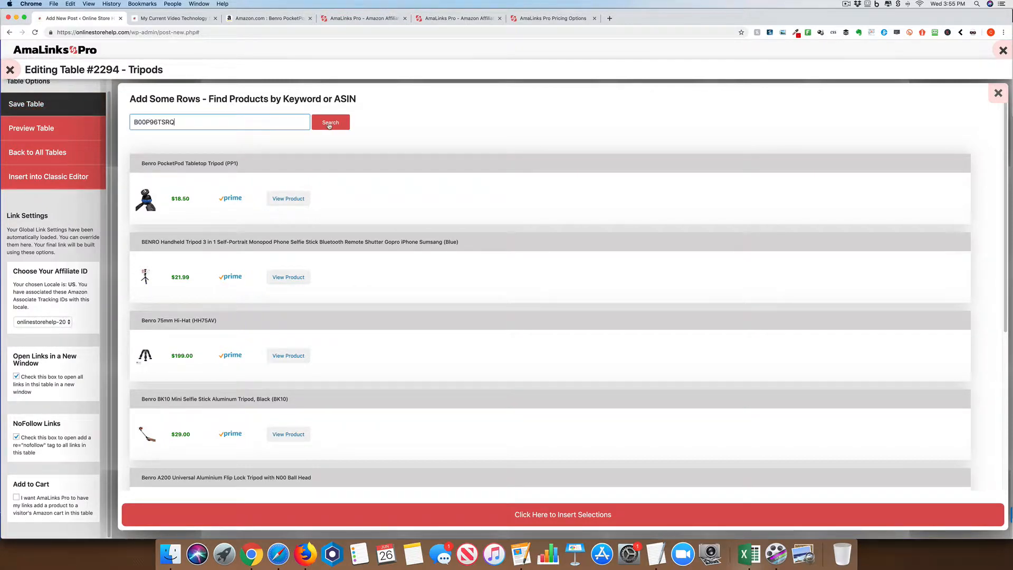
pyautogui.click(328, 124)
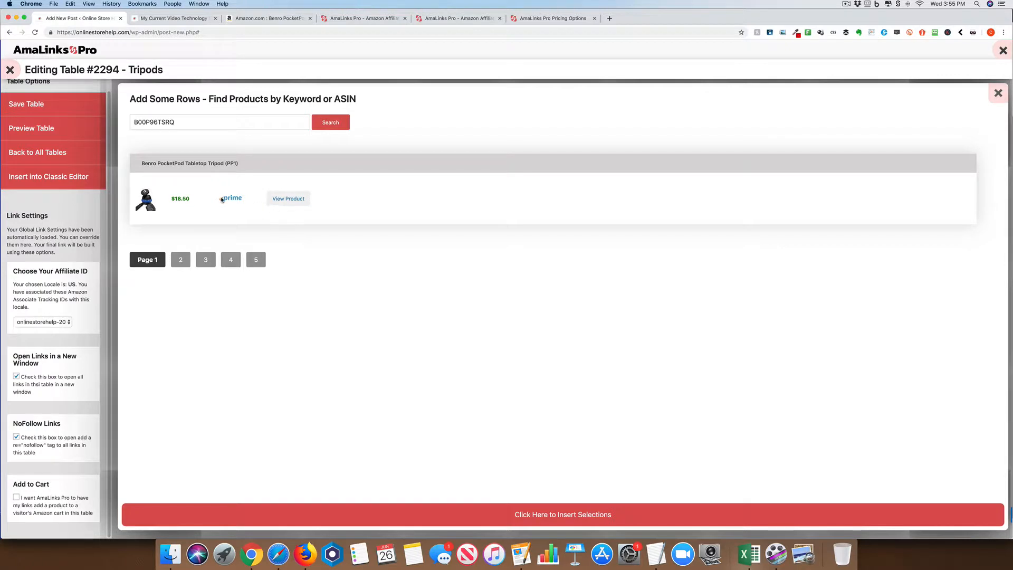
pyautogui.click(272, 164)
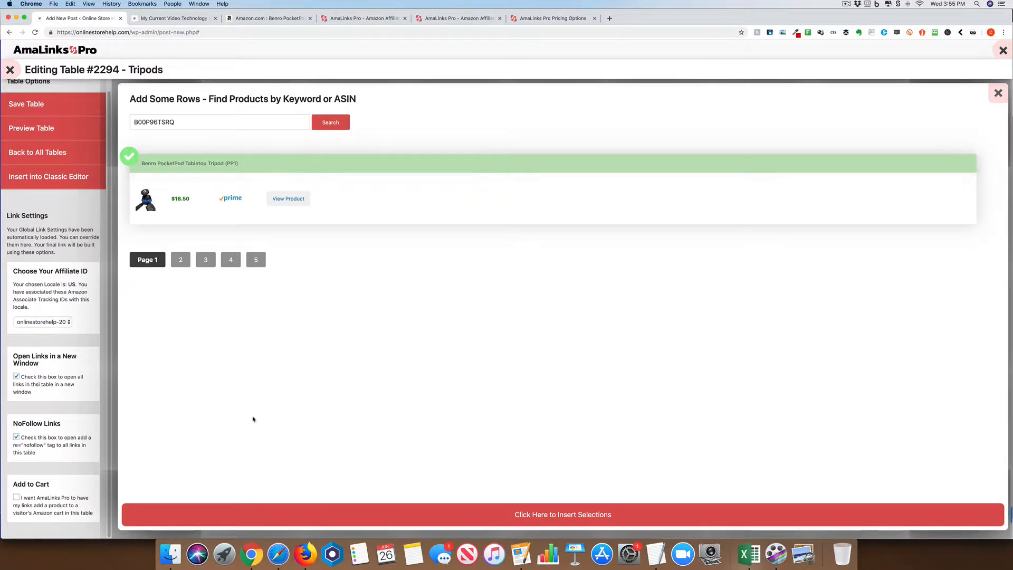
pyautogui.click(478, 521)
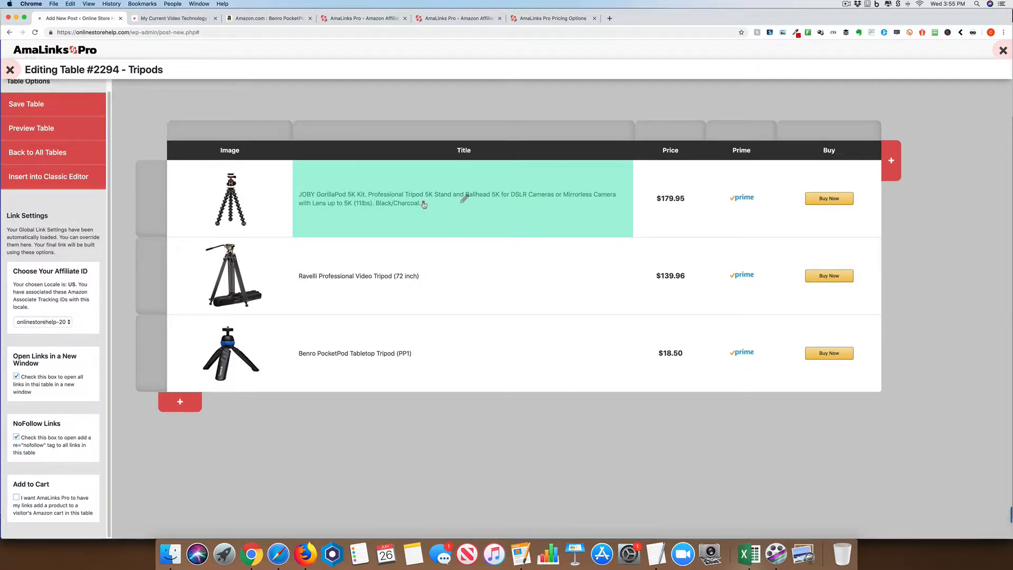
# Change the JOBY row's title to "Joby Gorilla Pod for DSLR's and Smaller".
pyautogui.click(424, 205)
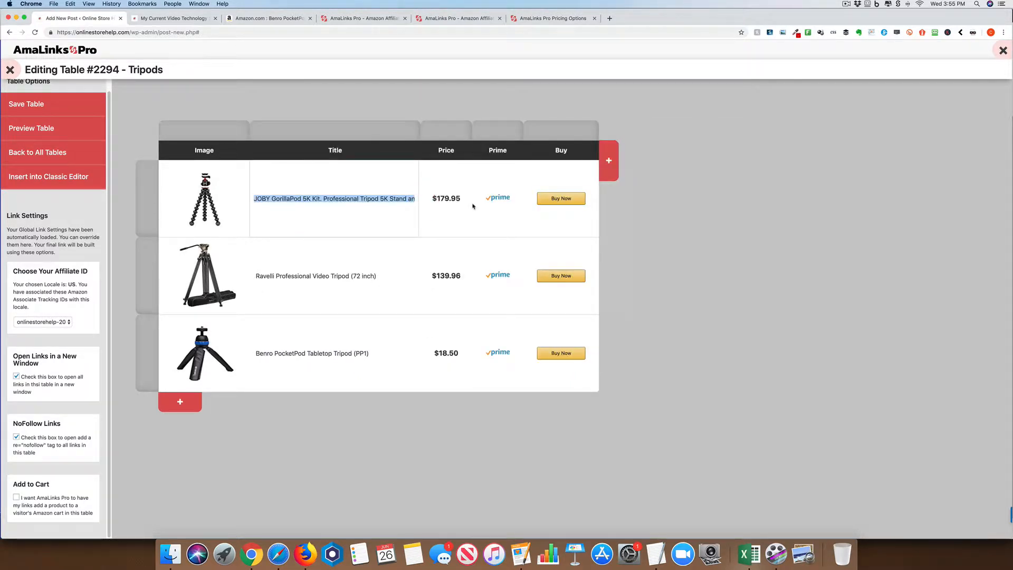
pyautogui.write('Jo')
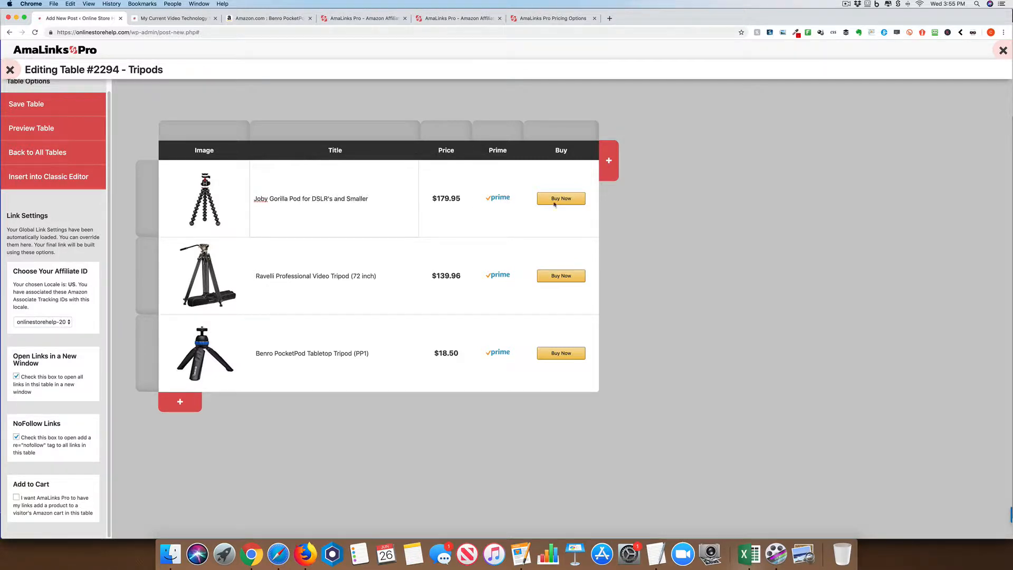
pyautogui.click(734, 244)
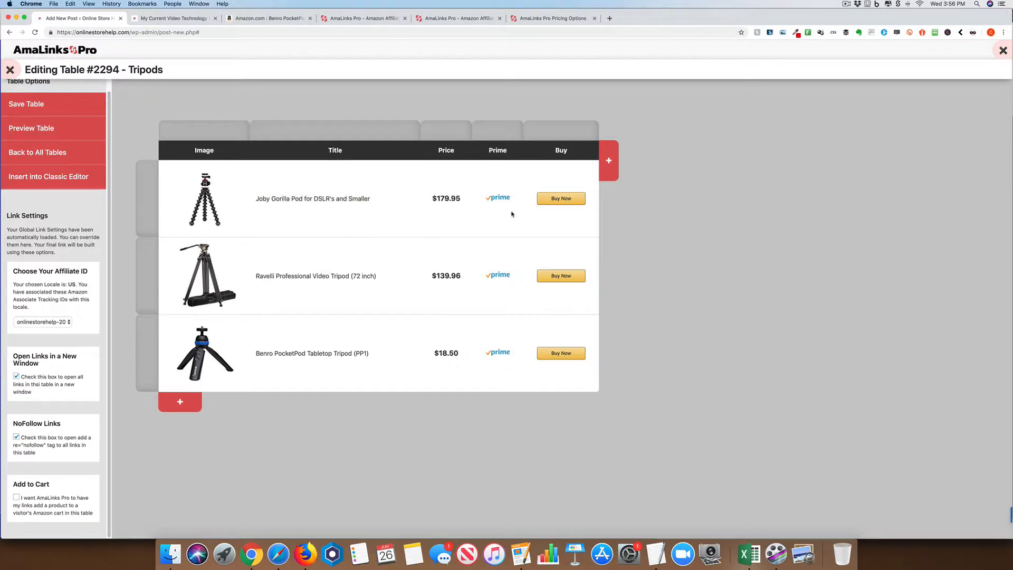
# Move the Price column so it sits between the Prime and Buy columns.
pyautogui.moveTo(422, 136)
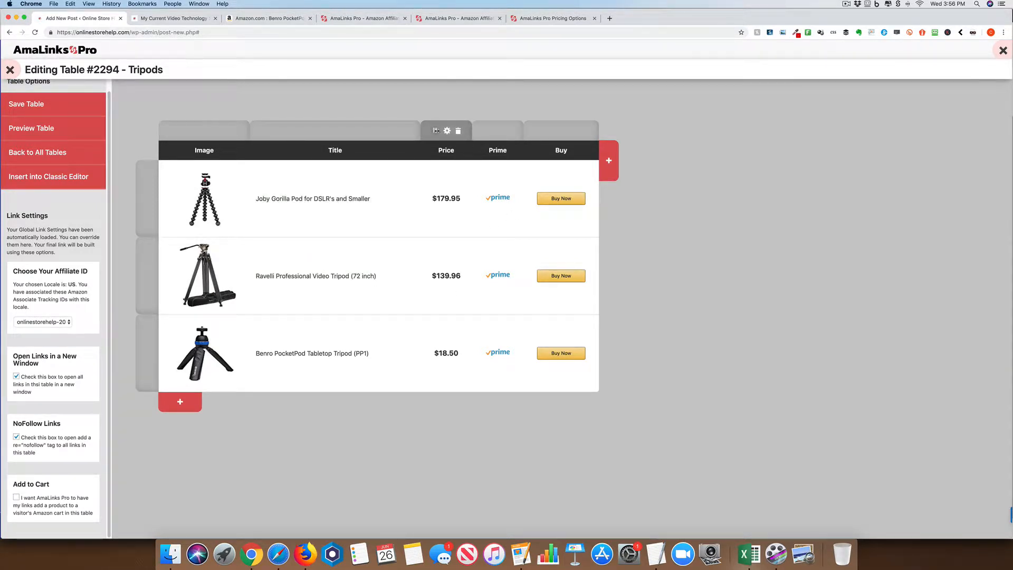
pyautogui.moveTo(434, 131); pyautogui.dragTo(515, 132)
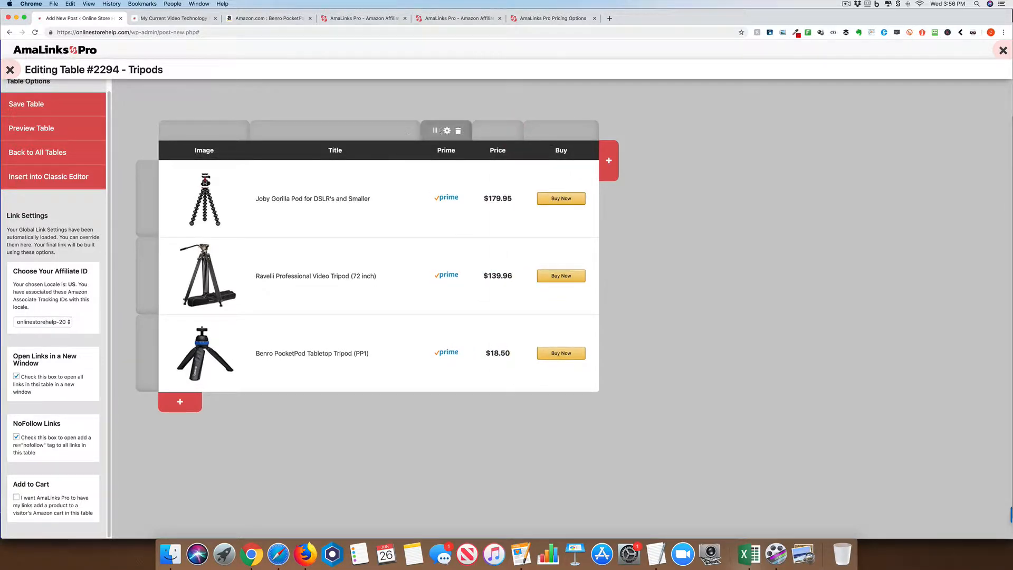
pyautogui.moveTo(435, 130); pyautogui.dragTo(541, 137)
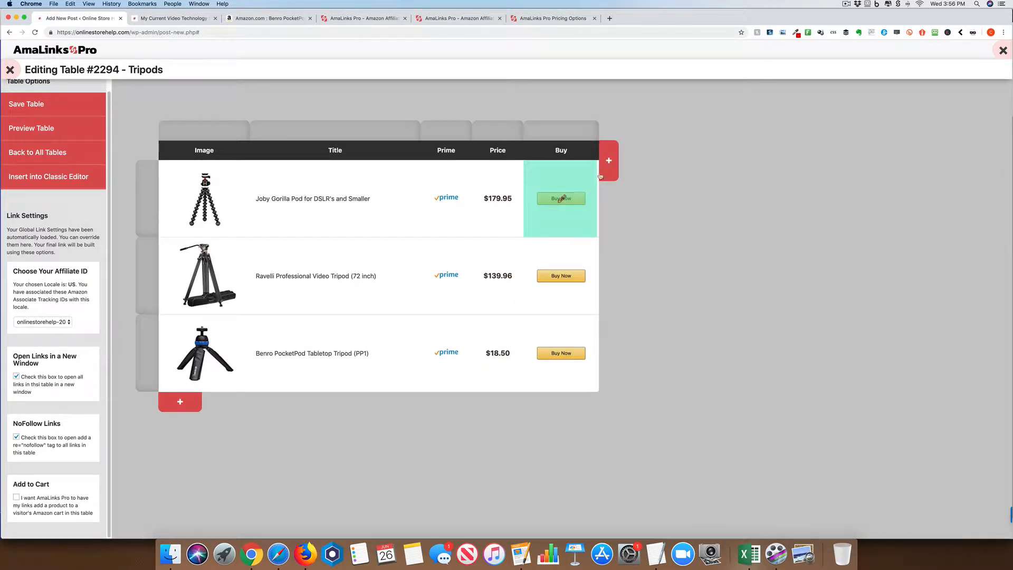
# Add a Warranty column at the end of the Tripods table.
pyautogui.click(612, 161)
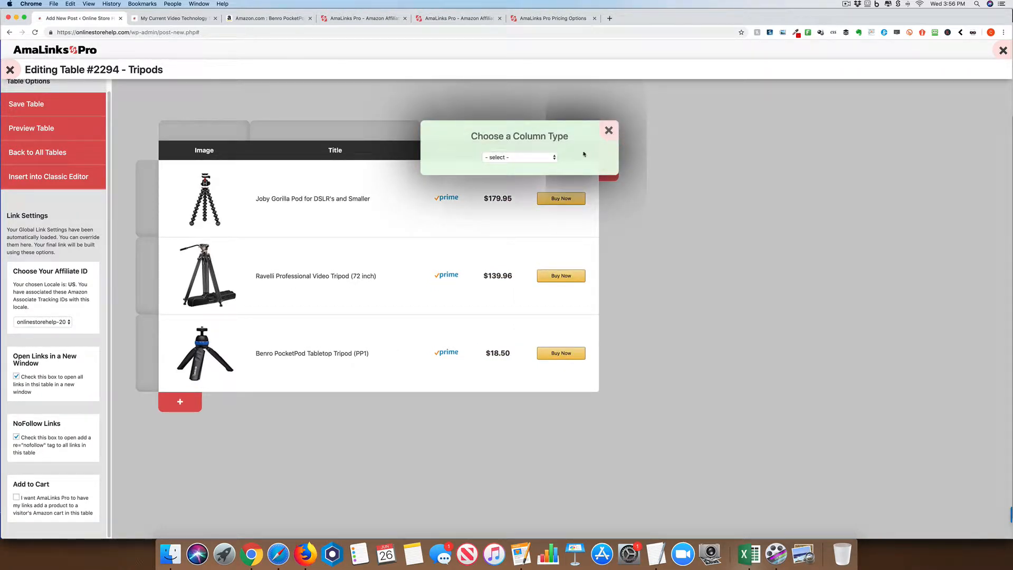
pyautogui.click(550, 157)
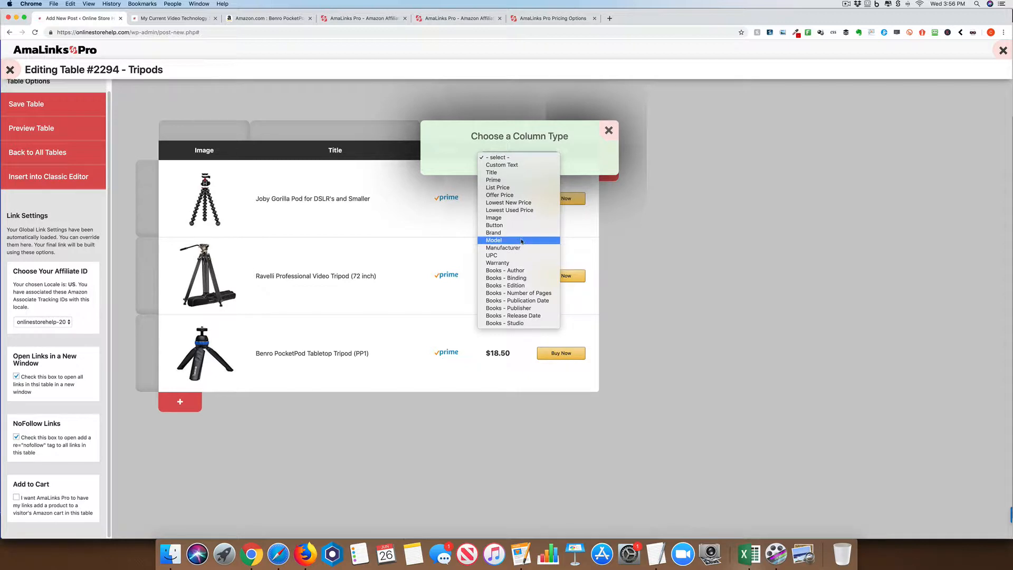
pyautogui.click(514, 262)
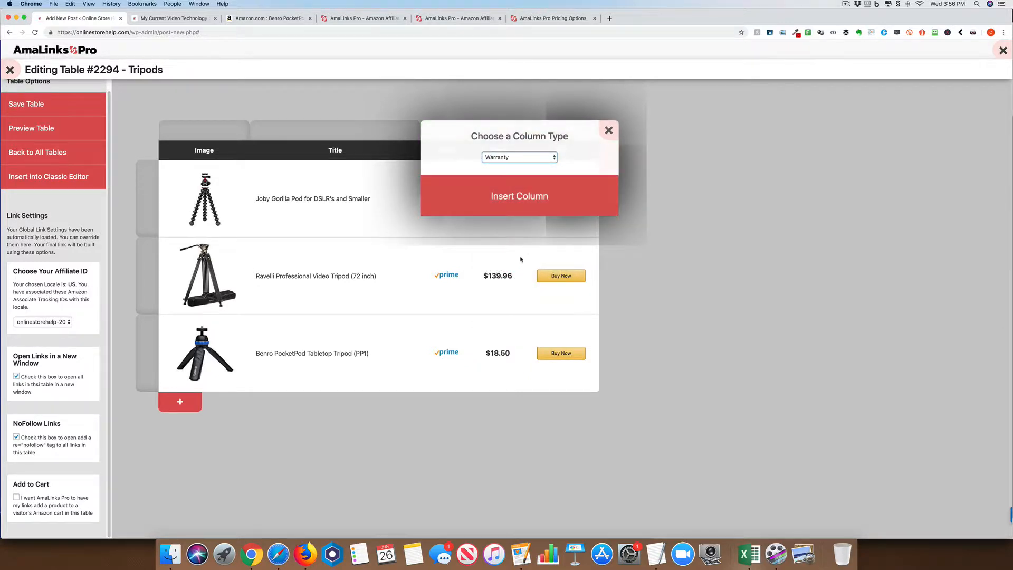
pyautogui.click(538, 198)
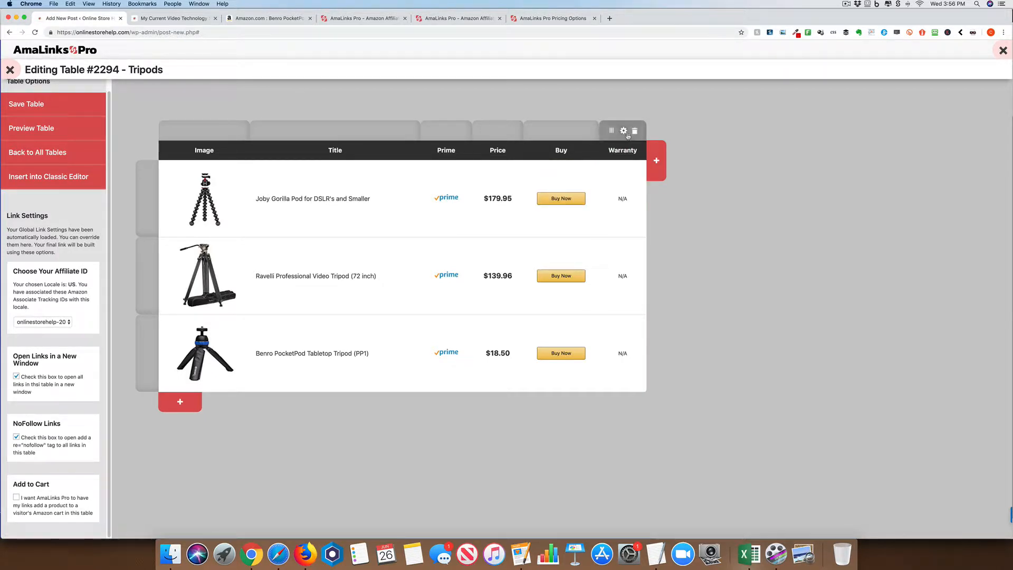
# Check the Warranty column's device visibility options, close them and delete the Warranty column from the Tripods table.
pyautogui.click(622, 131)
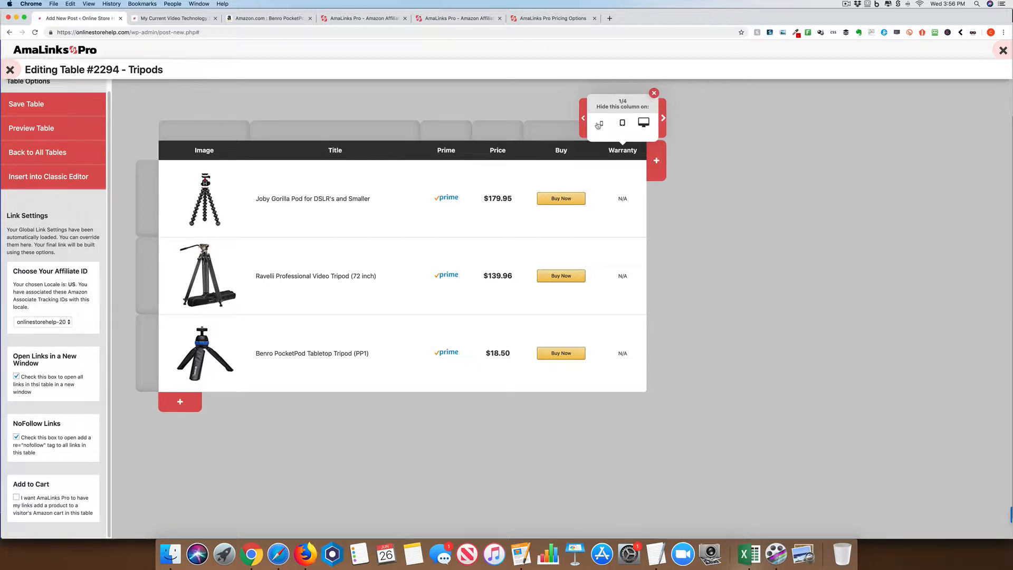
pyautogui.click(653, 93)
pyautogui.click(638, 130)
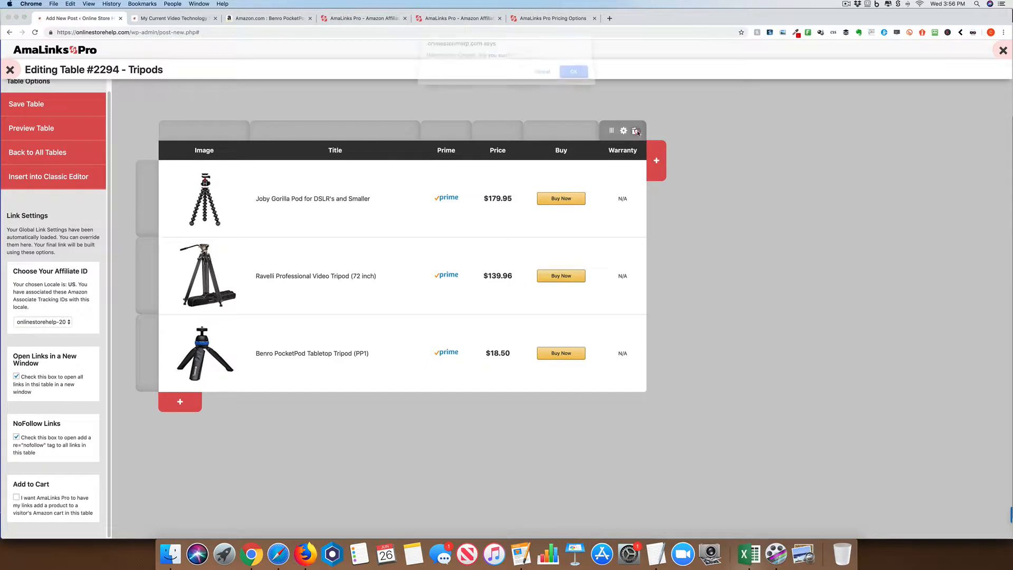
pyautogui.click(574, 77)
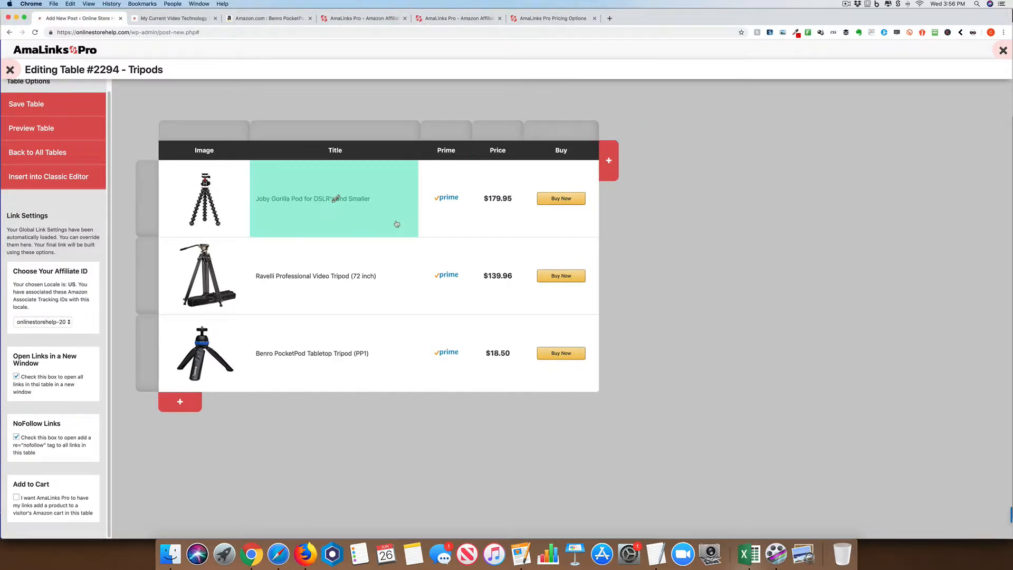
# Search for "smartphone tripod adapter" and insert the Vastar Universal Smartphone Tripod Adapter as a row in the Tripods table.
pyautogui.click(184, 404)
pyautogui.doubleClick(239, 122)
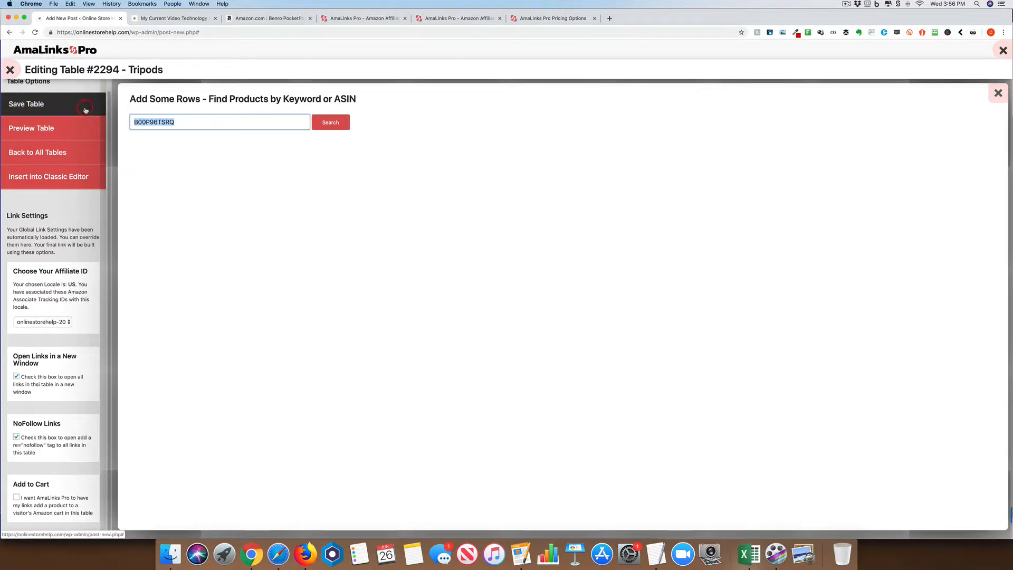
pyautogui.write('smartphone tripod')
pyautogui.press('Return')
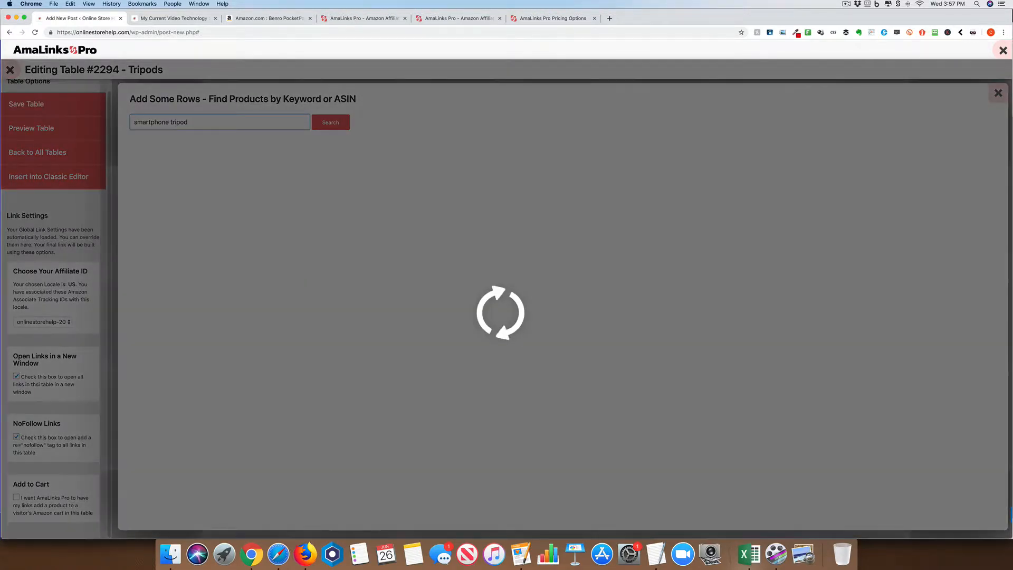
pyautogui.scroll(15, 247, 211)
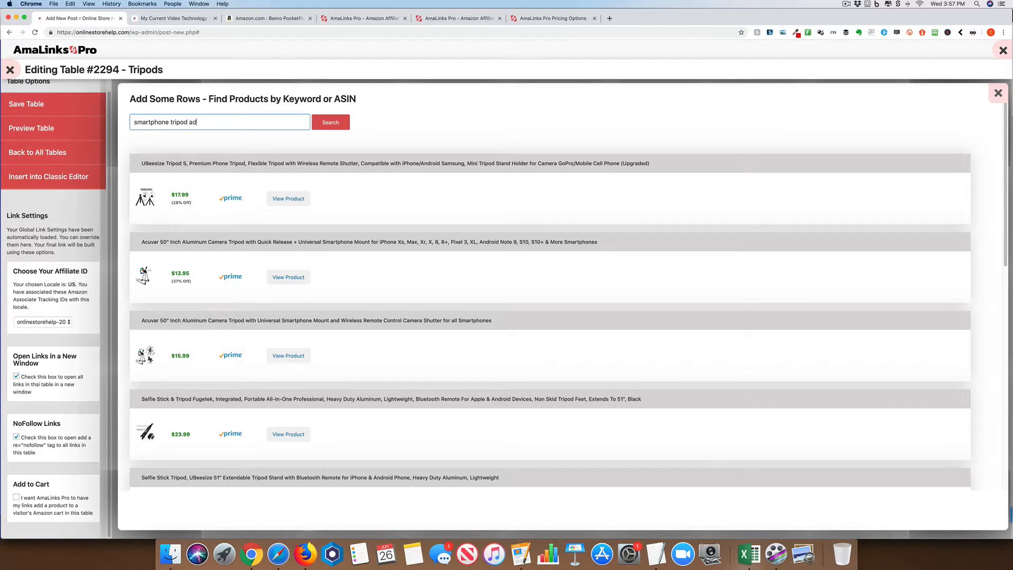
pyautogui.write('adapter')
pyautogui.press('Return')
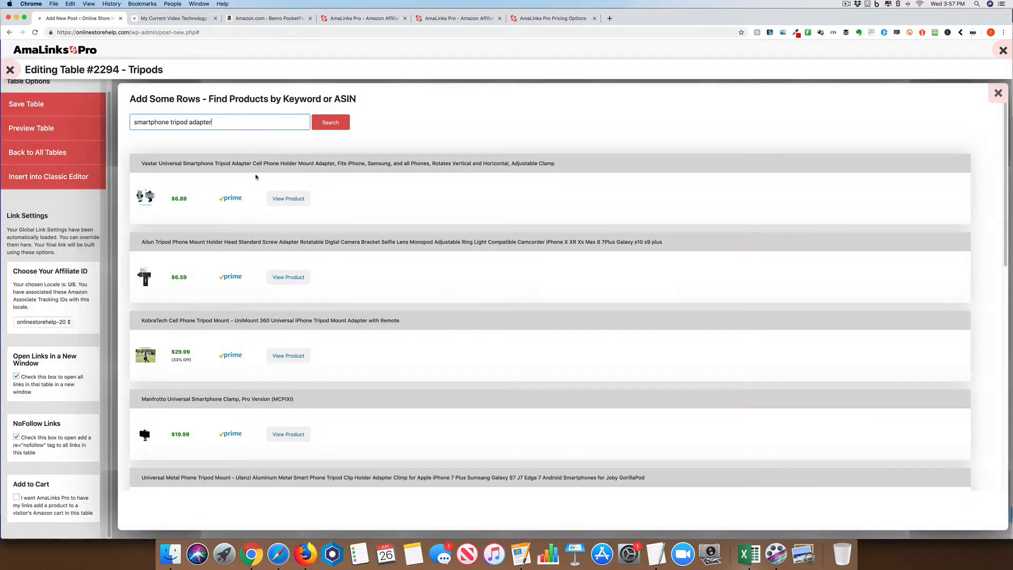
pyautogui.click(298, 165)
pyautogui.click(294, 513)
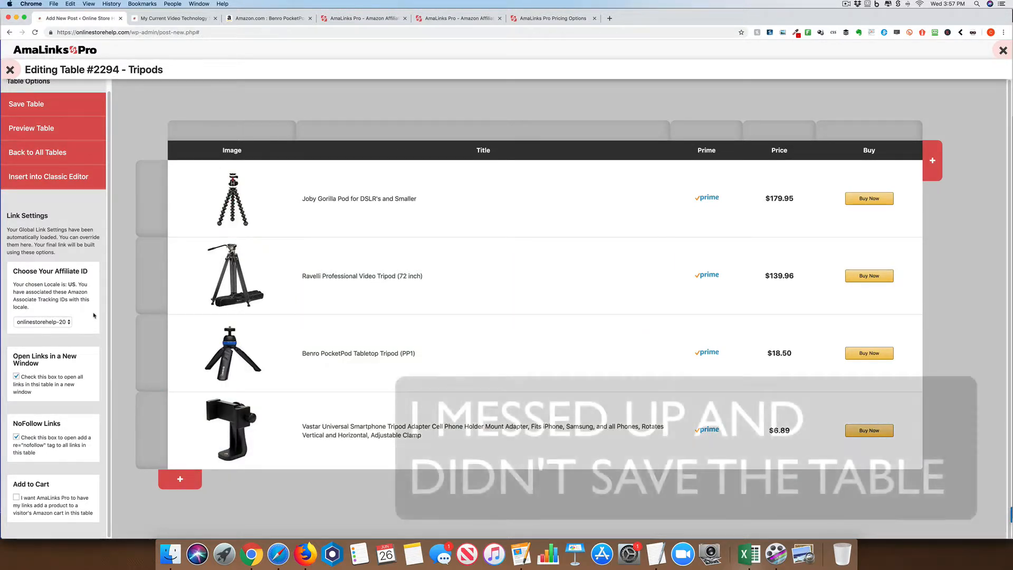
# Insert the Tripods table into the post in the classic editor and preview the post.
pyautogui.click(69, 182)
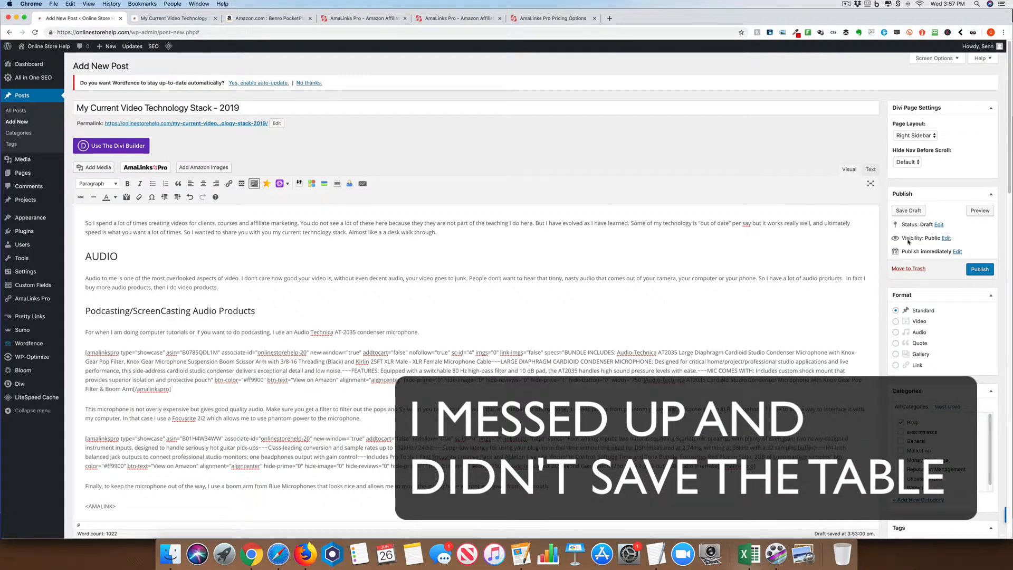
pyautogui.click(979, 211)
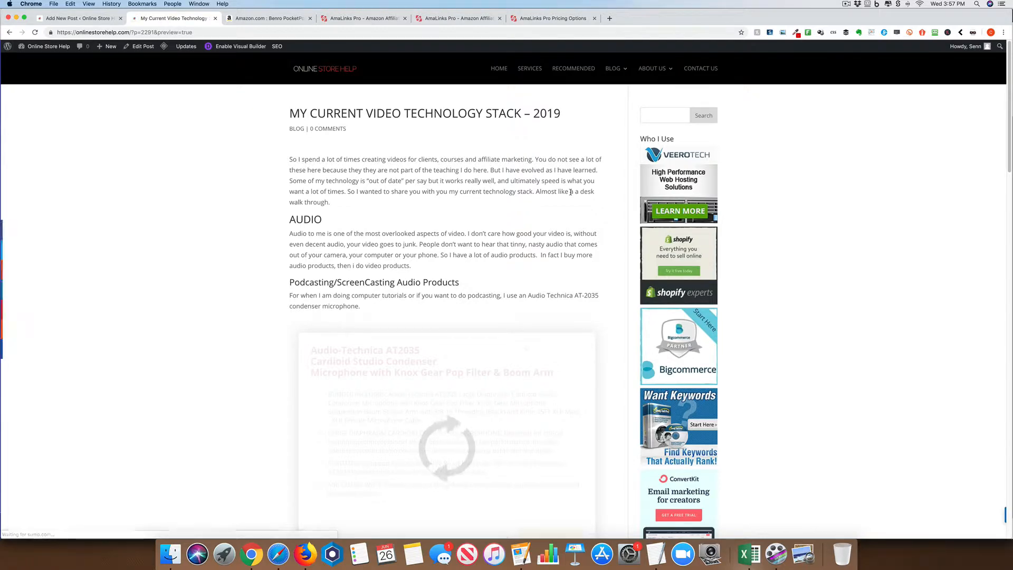
# Look through the post preview for the product showcases and the tripod table in the STABILIZATION section.
pyautogui.scroll(-10, 571, 193)
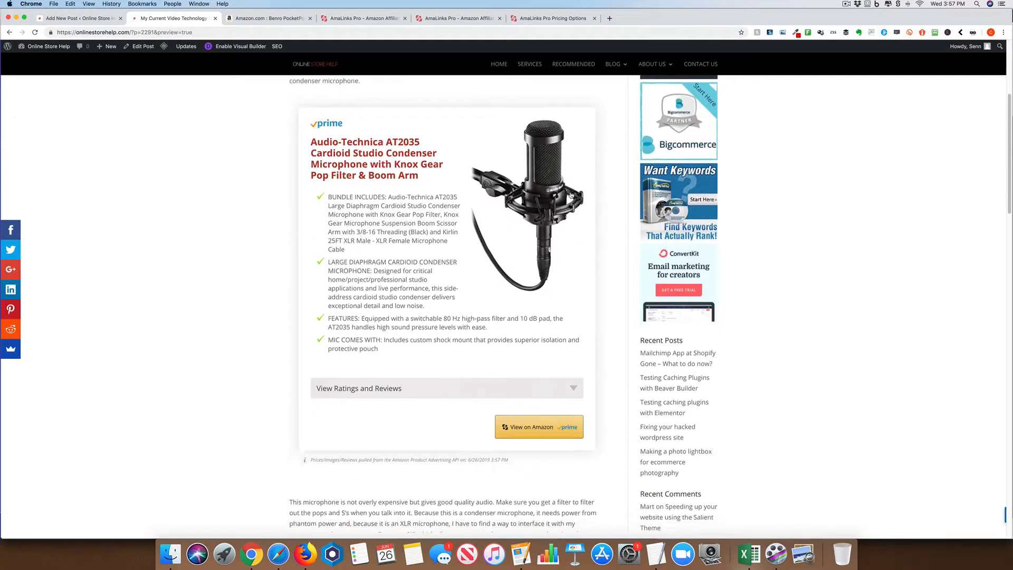
pyautogui.scroll(-15, 570, 196)
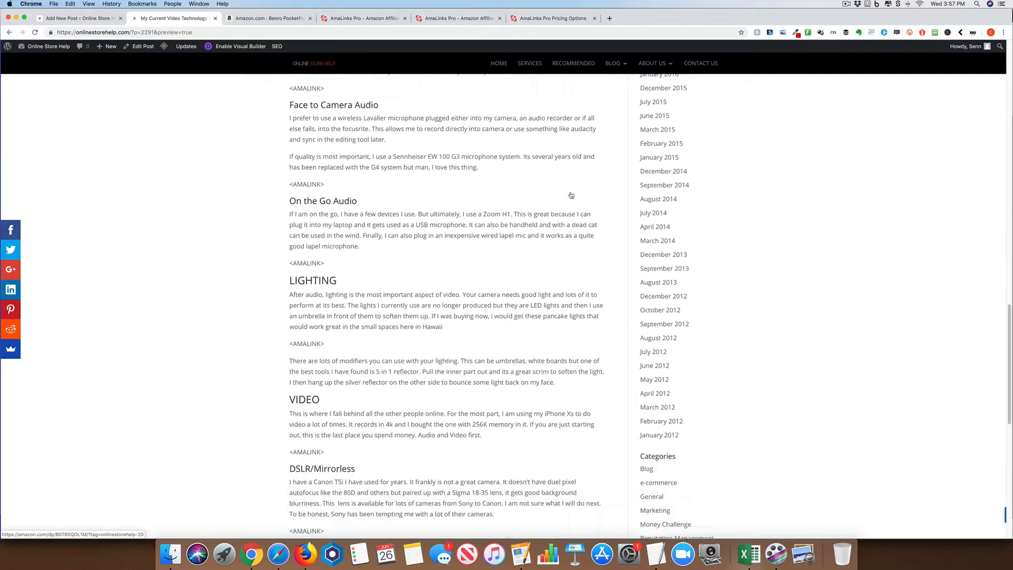
pyautogui.scroll(-8, 571, 195)
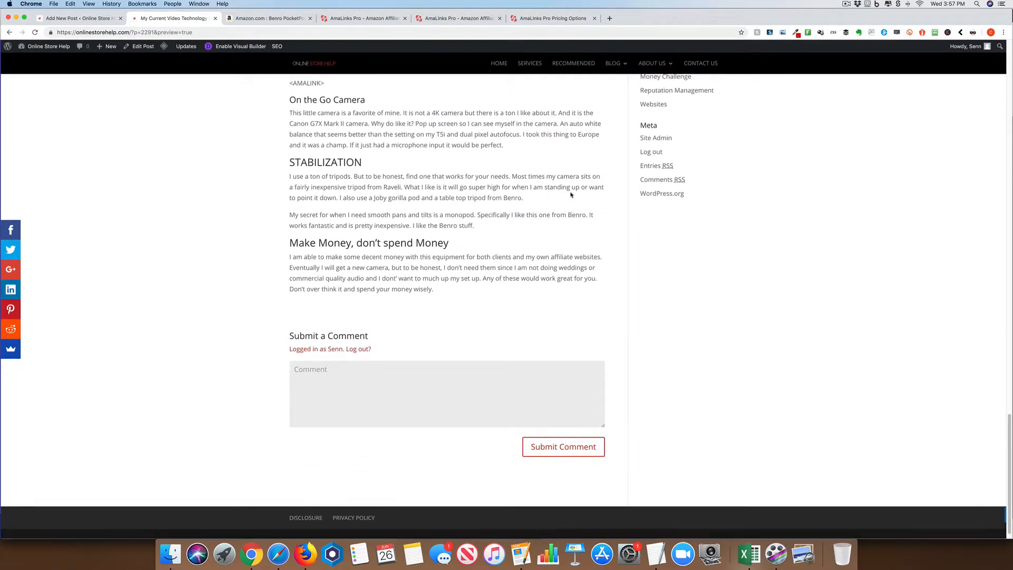
pyautogui.scroll(2, 571, 196)
pyautogui.scroll(5, 570, 195)
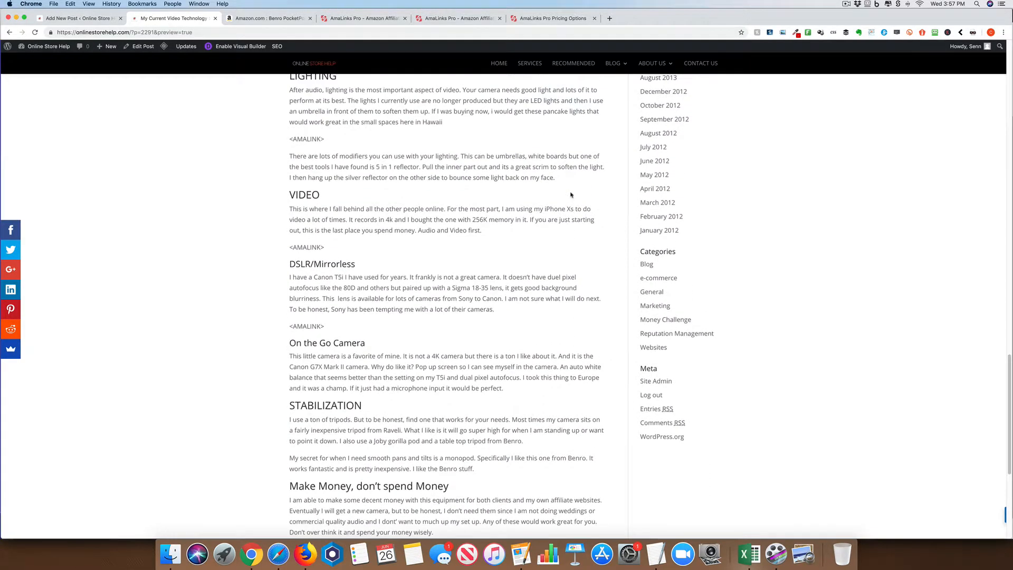
pyautogui.scroll(1, 570, 195)
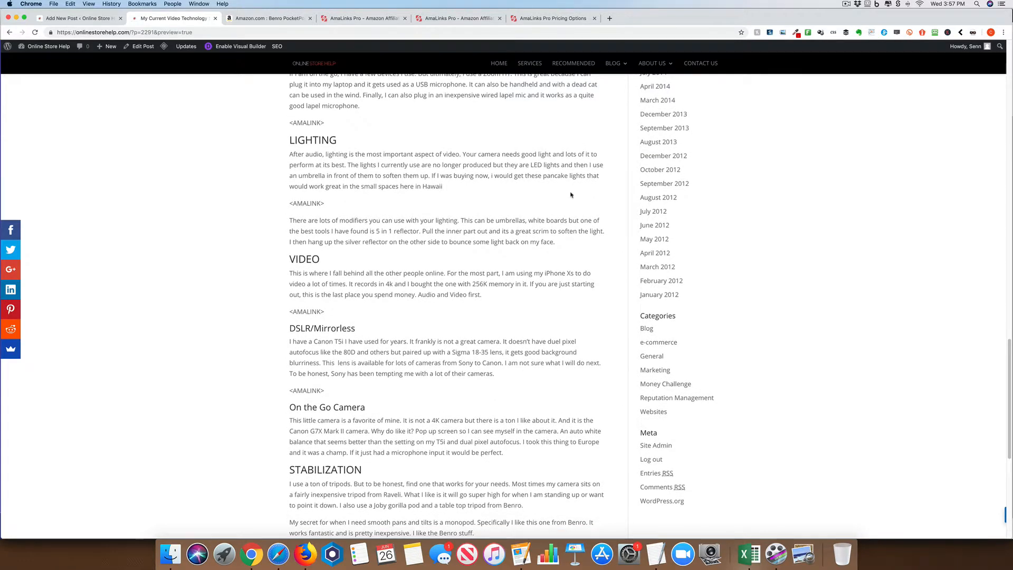
# Return to the post editor and reopen the Tripods table in the AmaLinks Pro comparison table builder.
pyautogui.click(88, 18)
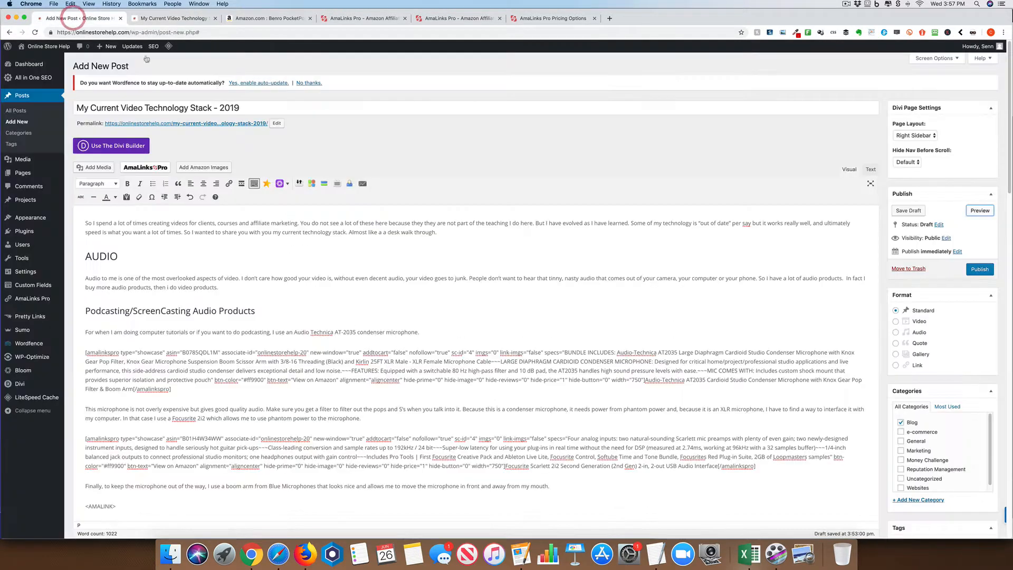
pyautogui.scroll(-1, 373, 156)
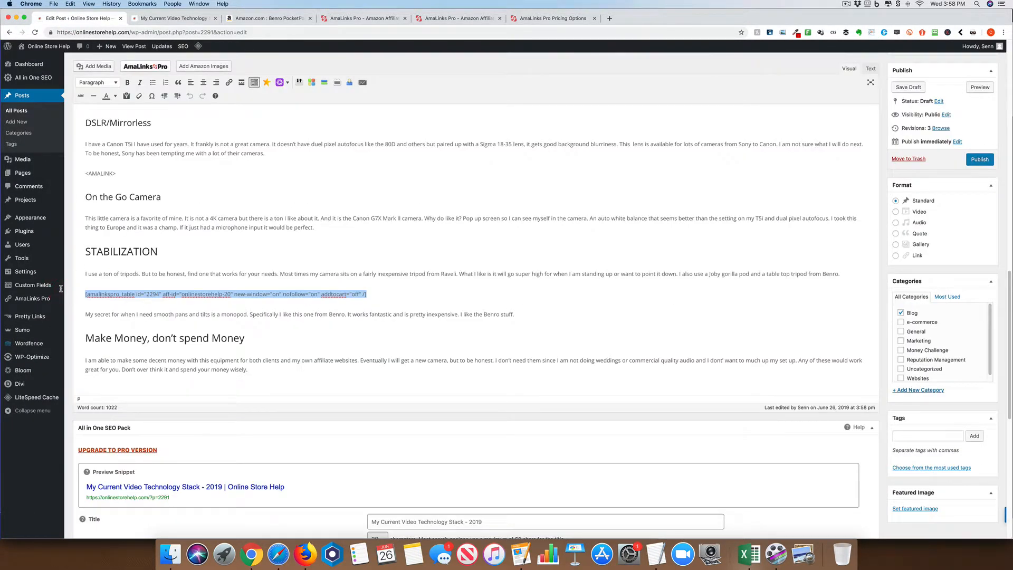
pyautogui.click(153, 67)
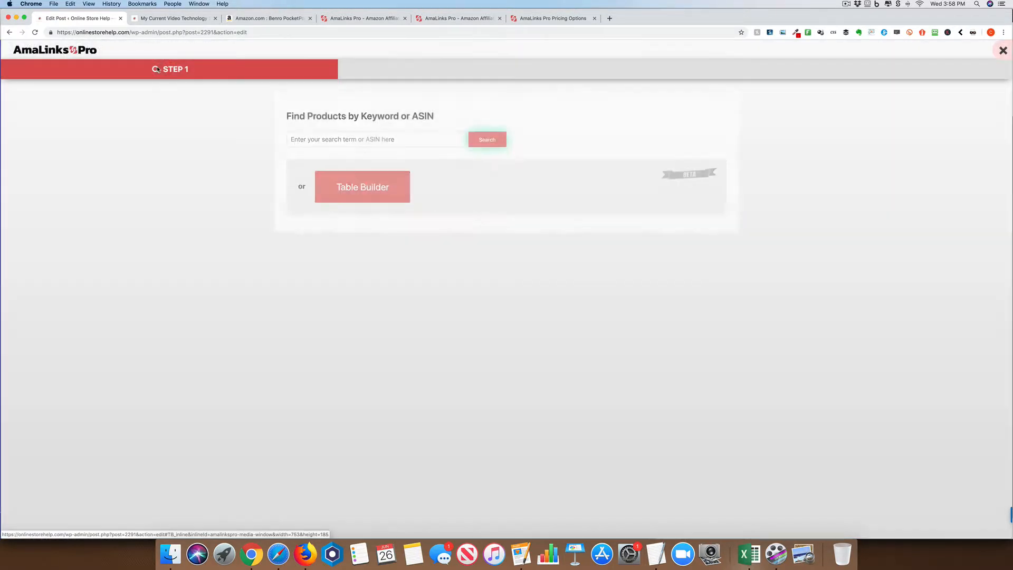
pyautogui.click(361, 185)
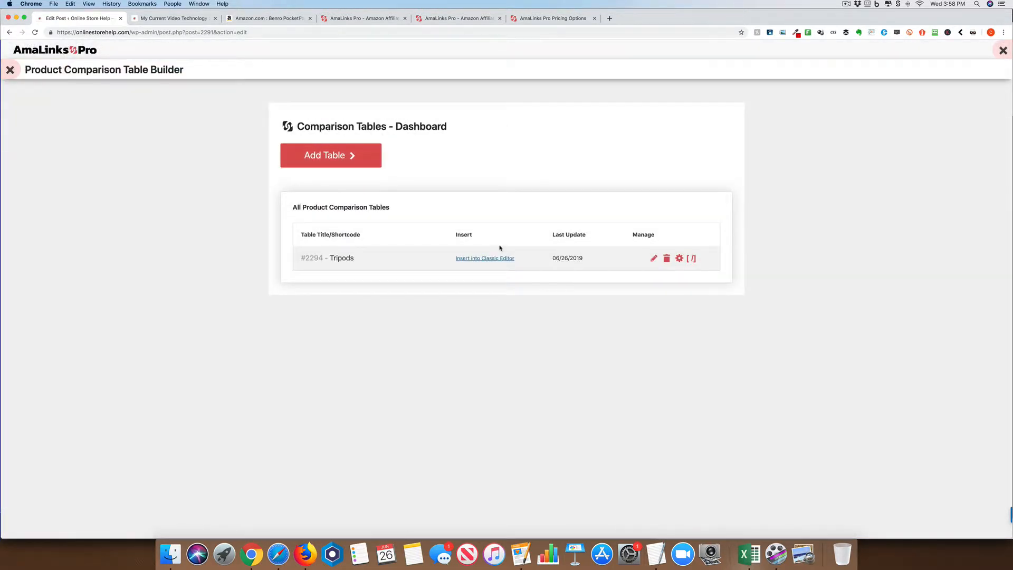
pyautogui.moveTo(685, 259)
pyautogui.click(680, 260)
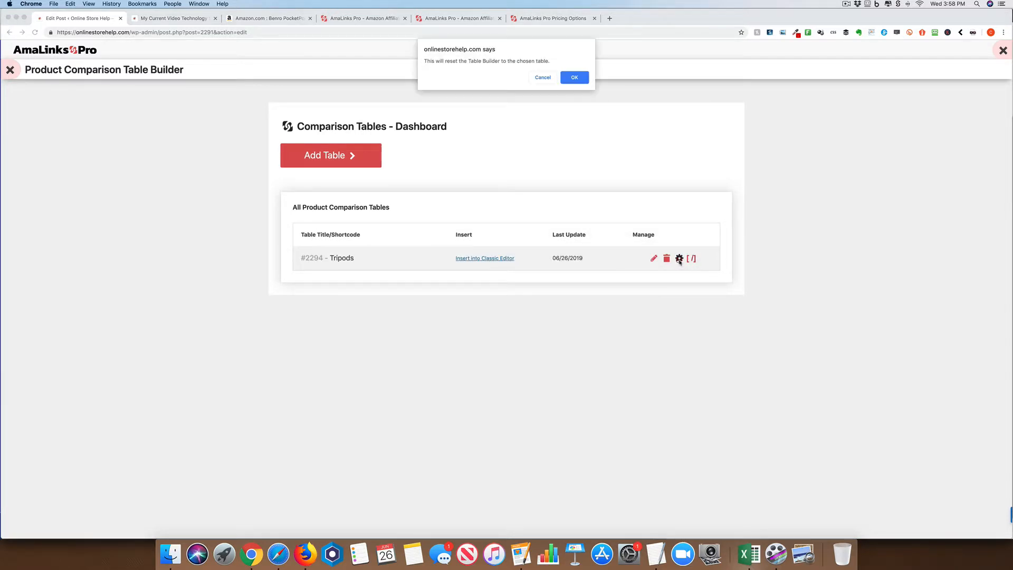
pyautogui.click(546, 78)
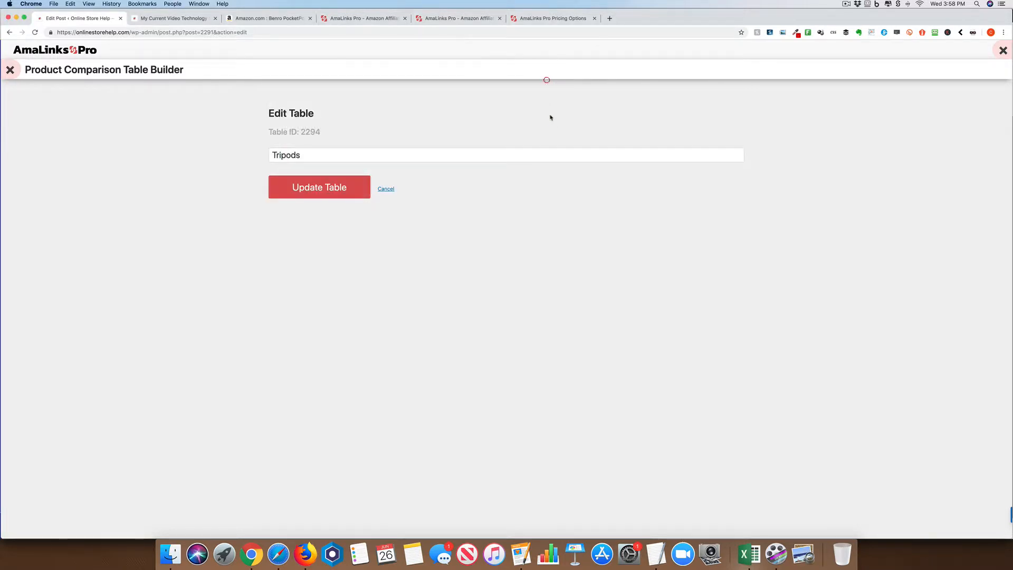
pyautogui.click(342, 186)
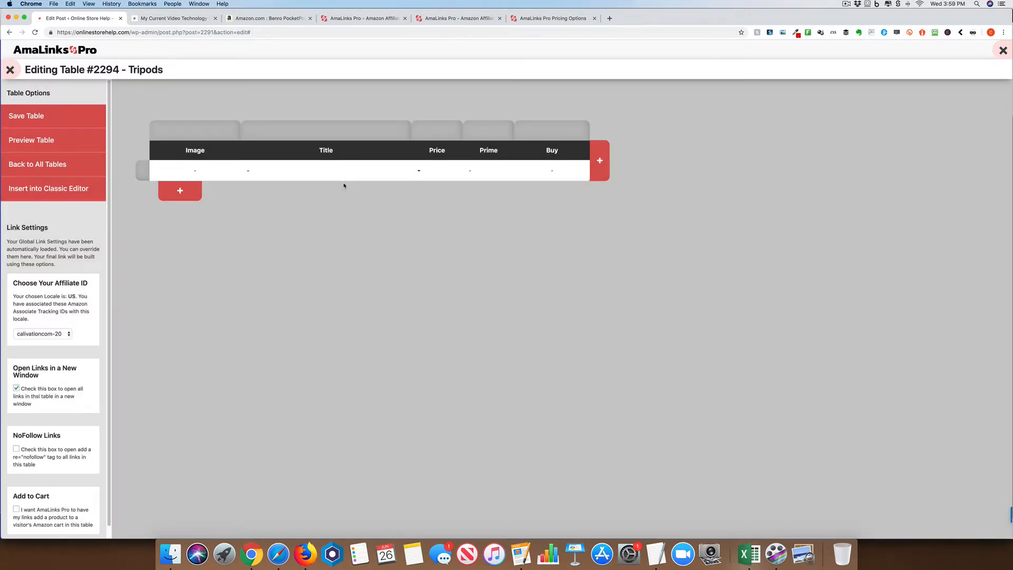
# Select the Ravelli Professional Video Tripod (72 inch) and the JOBY GorillaPod 5K Kit as new table rows, searching for "ravelli" and "joby".
pyautogui.click(180, 190)
pyautogui.click(222, 120)
pyautogui.write('ravelli')
pyautogui.press('Return')
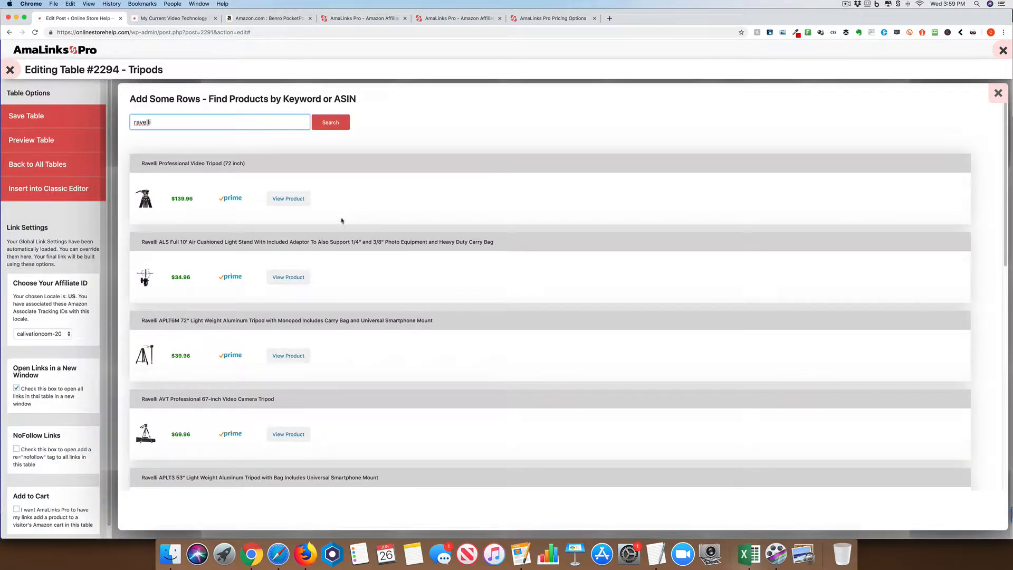
pyautogui.click(265, 164)
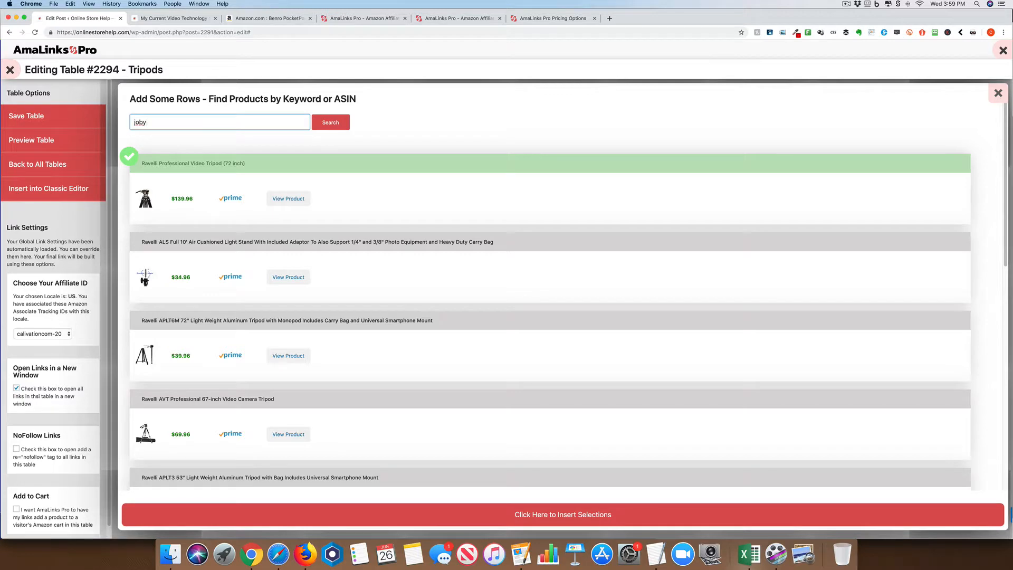
pyautogui.press('Return')
# Search for "benro tabletop" and select the Benro PocketPod Tabletop Tripod (PP1) for the table.
pyautogui.doubleClick(184, 124)
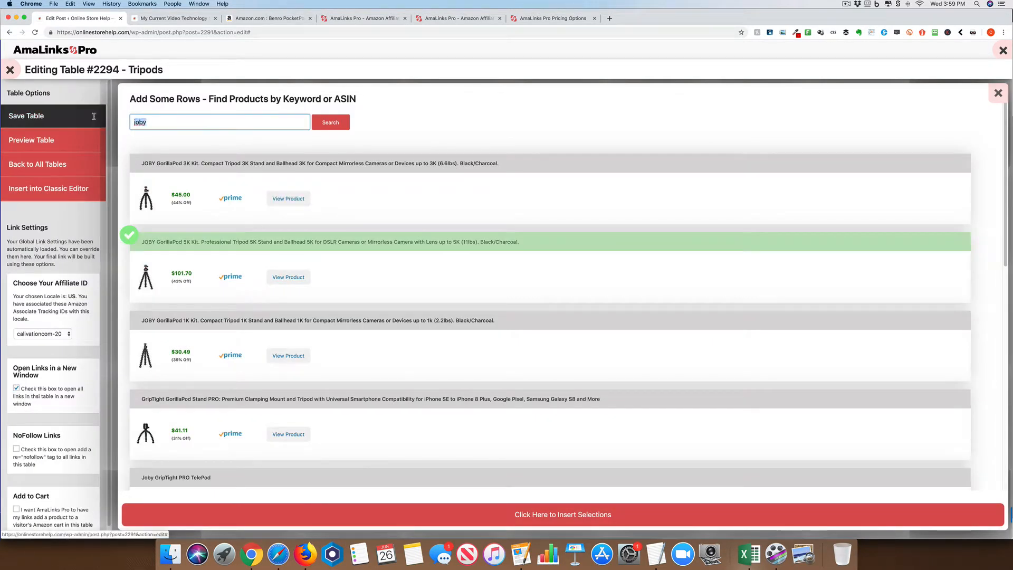
pyautogui.write('benro table')
pyautogui.press('Return')
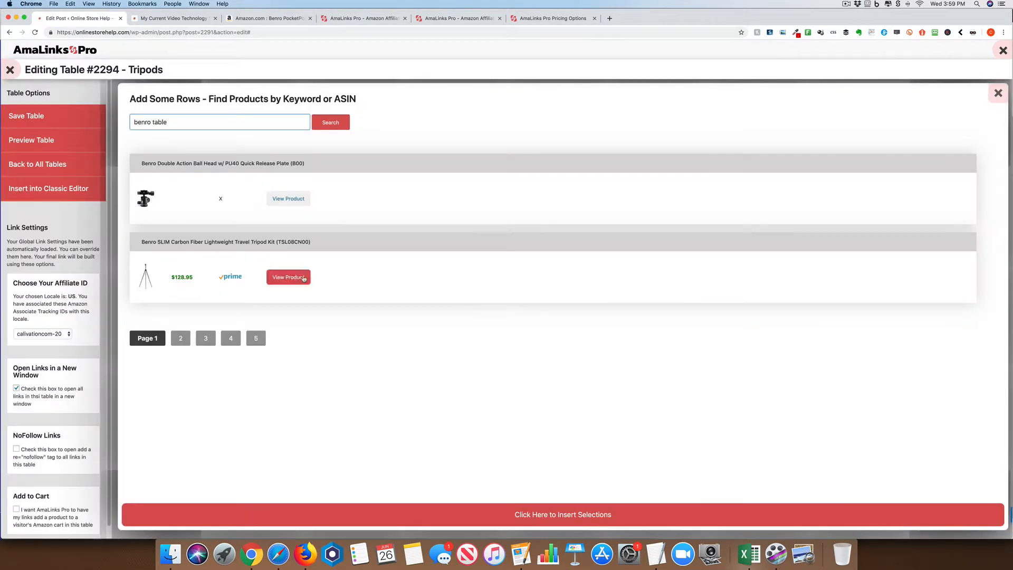
pyautogui.write('top')
pyautogui.press('Return')
pyautogui.click(244, 163)
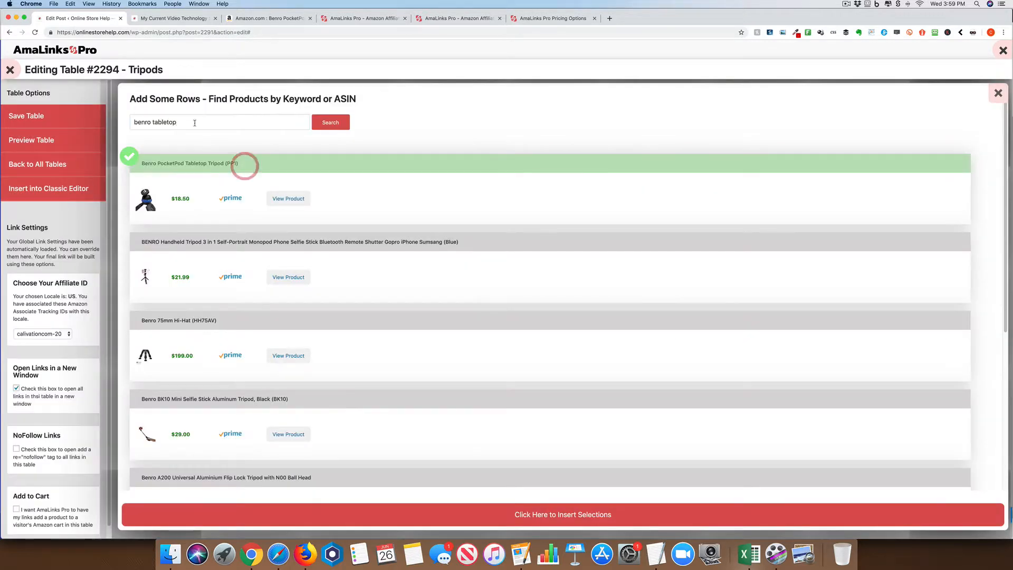
# Search for "smartphone tripod adapter" and select the Vastar Universal Smartphone Tripod Adapter for the table.
pyautogui.tripleClick(159, 122)
pyautogui.write('smartphone tripod adapter')
pyautogui.press('Return')
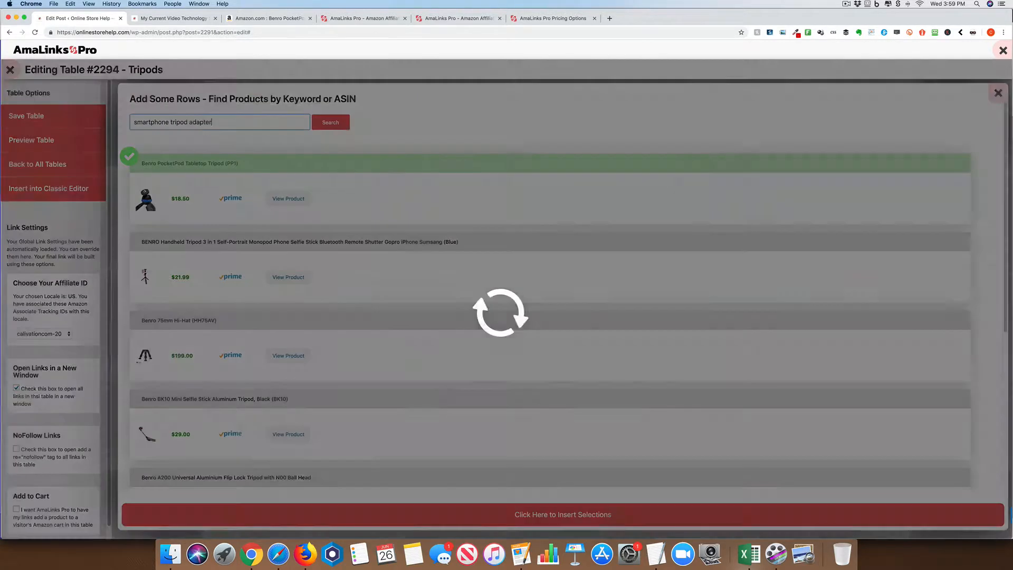
pyautogui.click(290, 168)
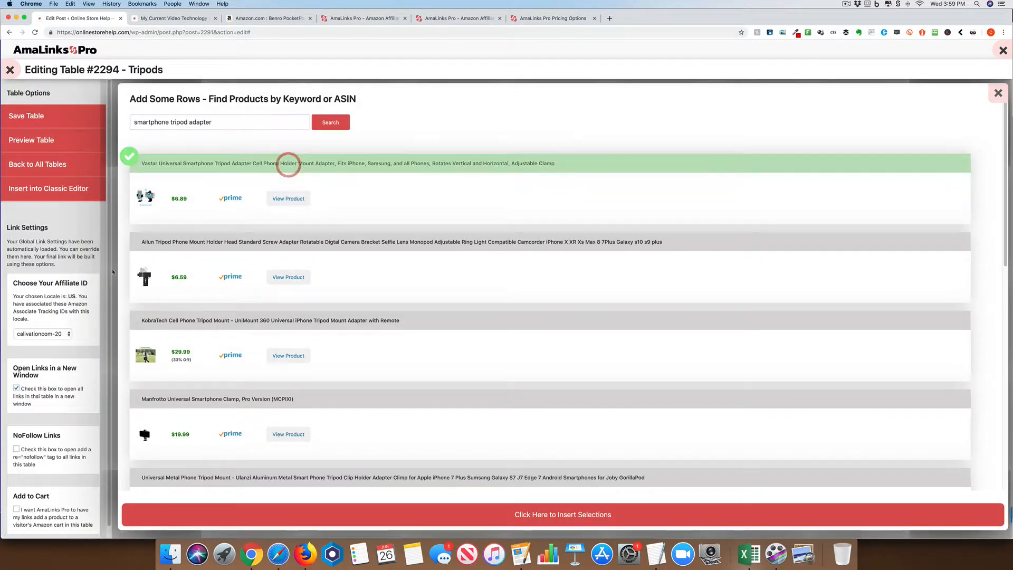
# Set the table's affiliate ID to onlinestorehelp-20.
pyautogui.click(57, 337)
pyautogui.click(57, 338)
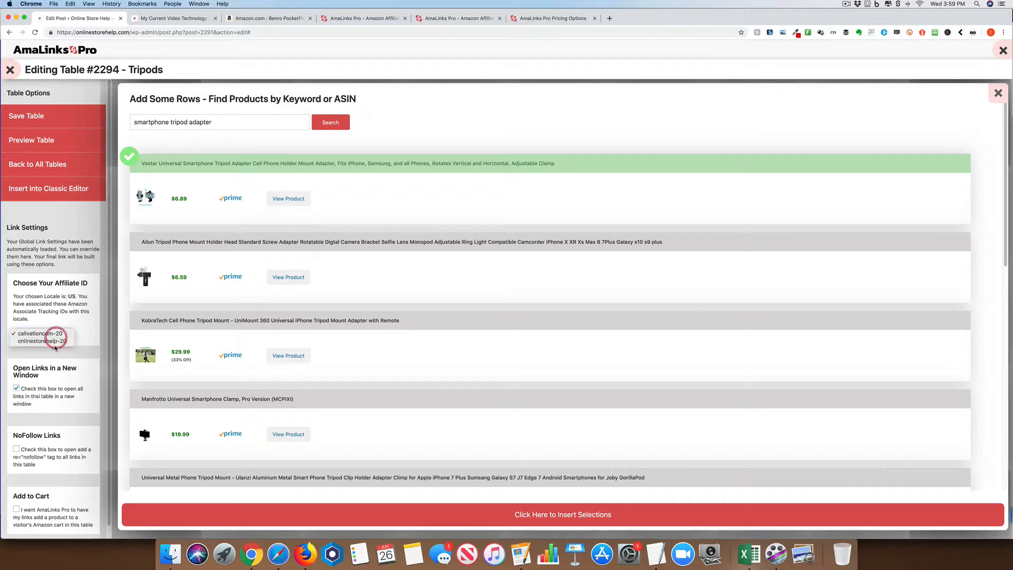
pyautogui.click(53, 344)
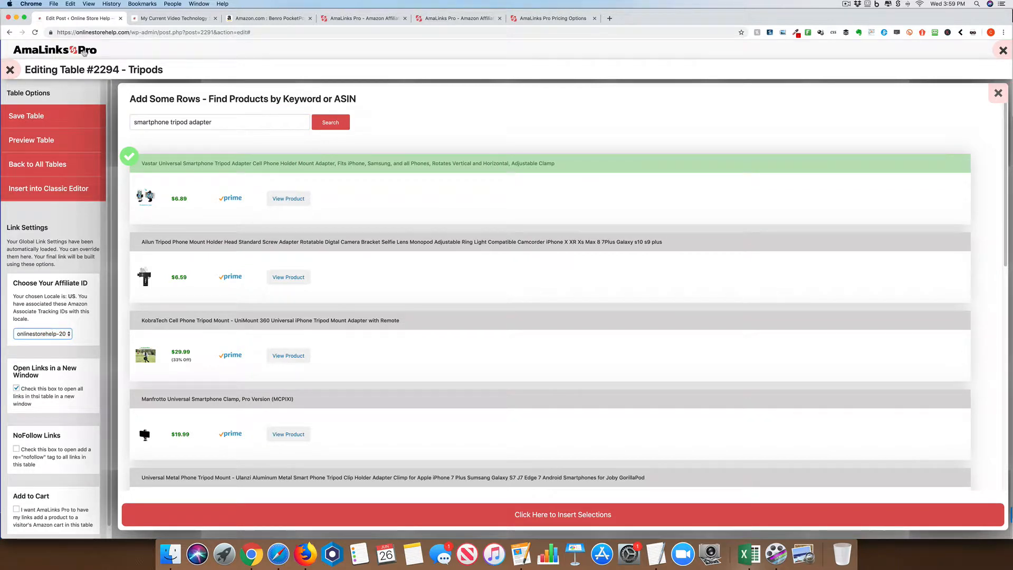
# Insert the four selected products as rows in the Tripods table and save the table.
pyautogui.click(46, 120)
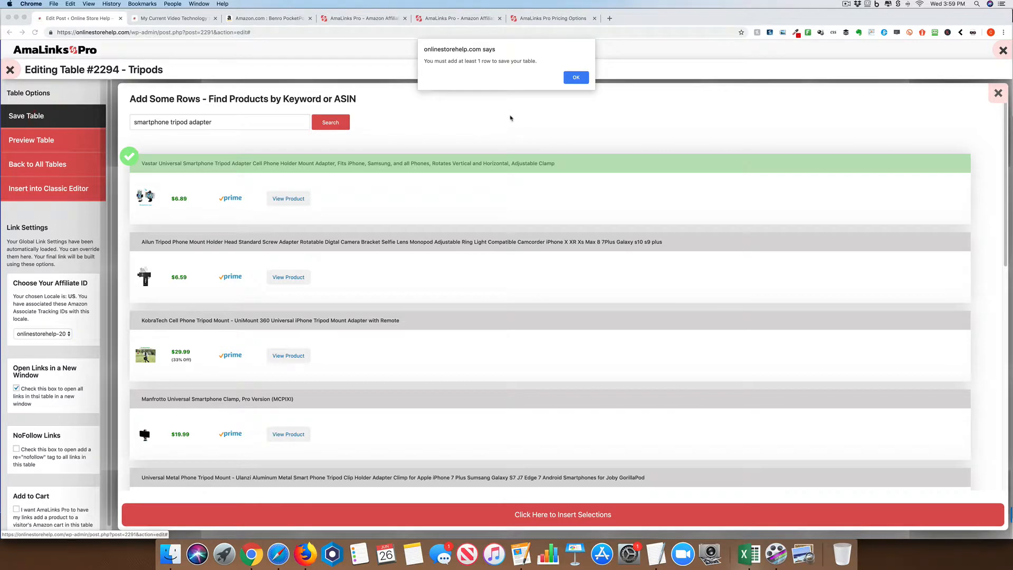
pyautogui.click(576, 77)
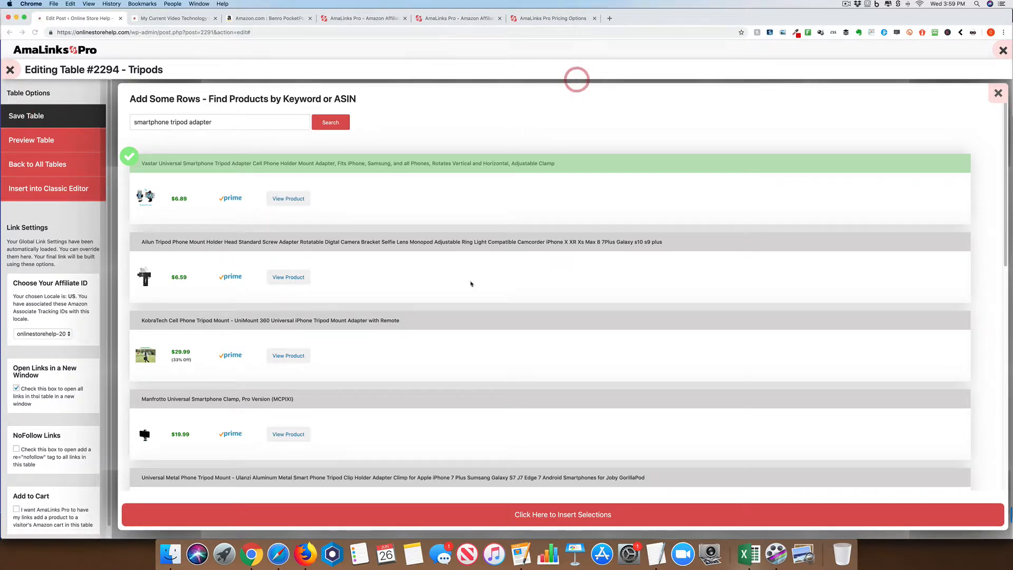
pyautogui.click(463, 521)
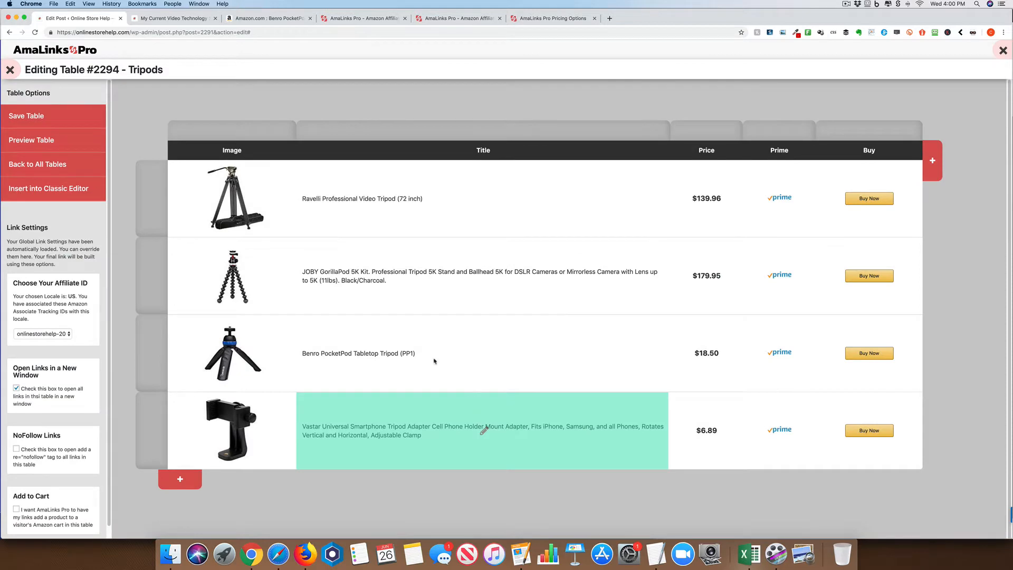
pyautogui.click(40, 119)
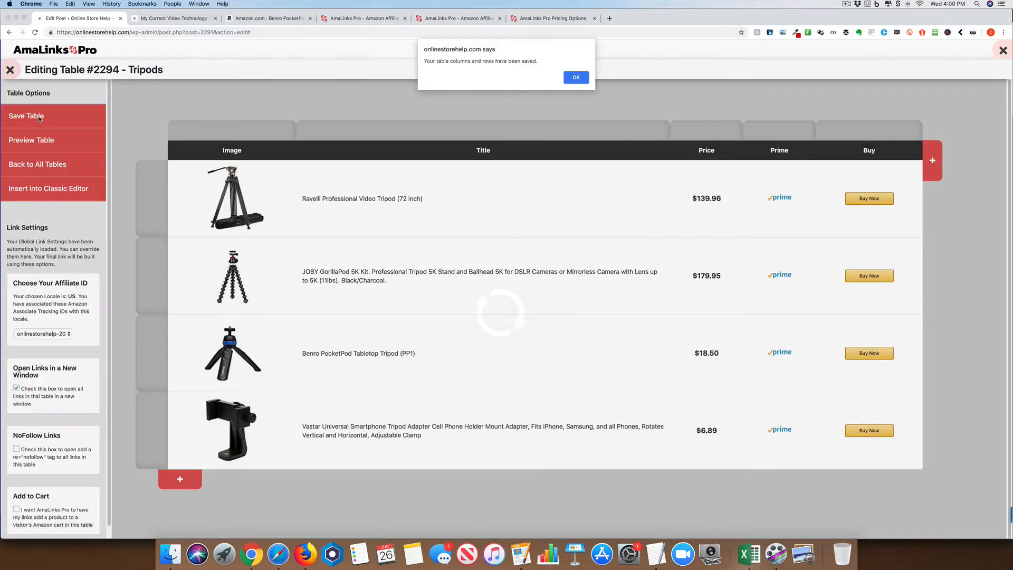
# Insert the saved Tripods table into the post and preview the page down to the table in the Stabilization section.
pyautogui.click(575, 78)
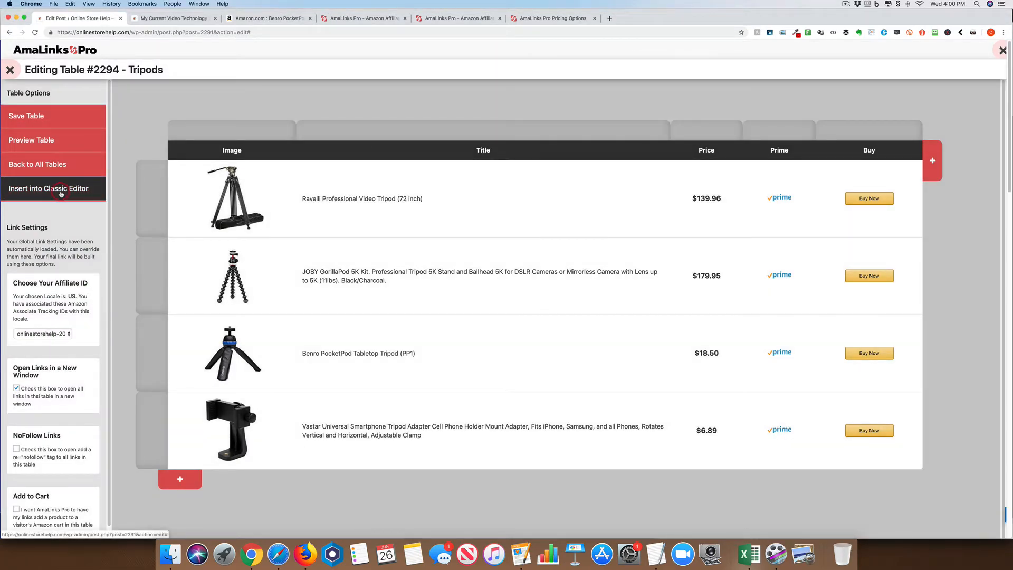
pyautogui.click(79, 190)
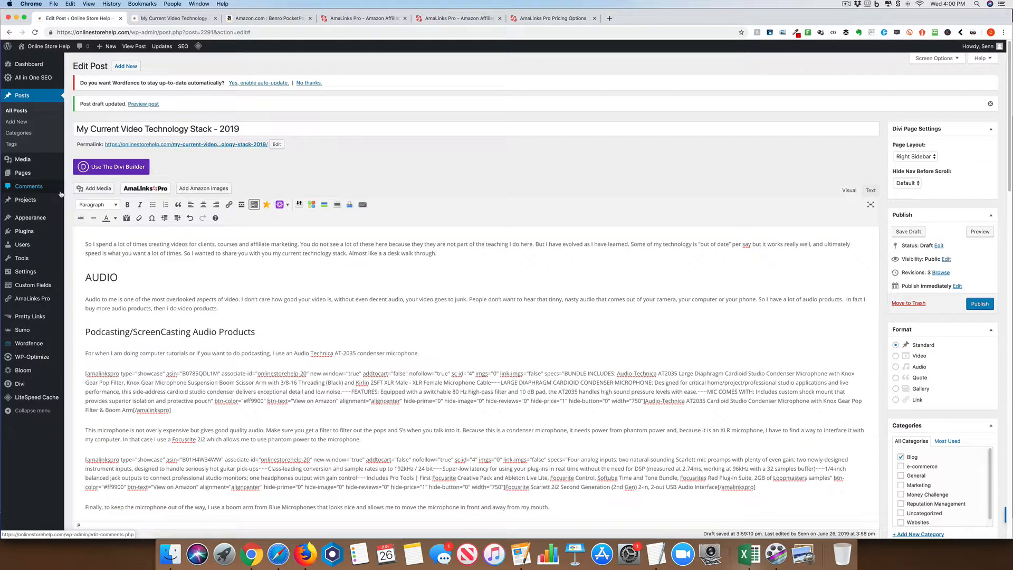
pyautogui.click(980, 231)
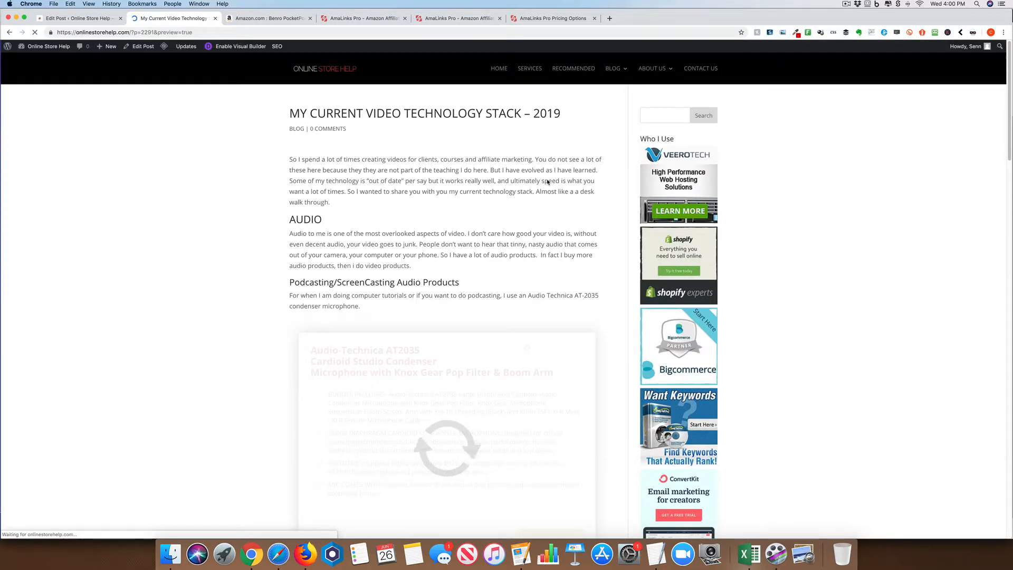
pyautogui.scroll(-15, 547, 182)
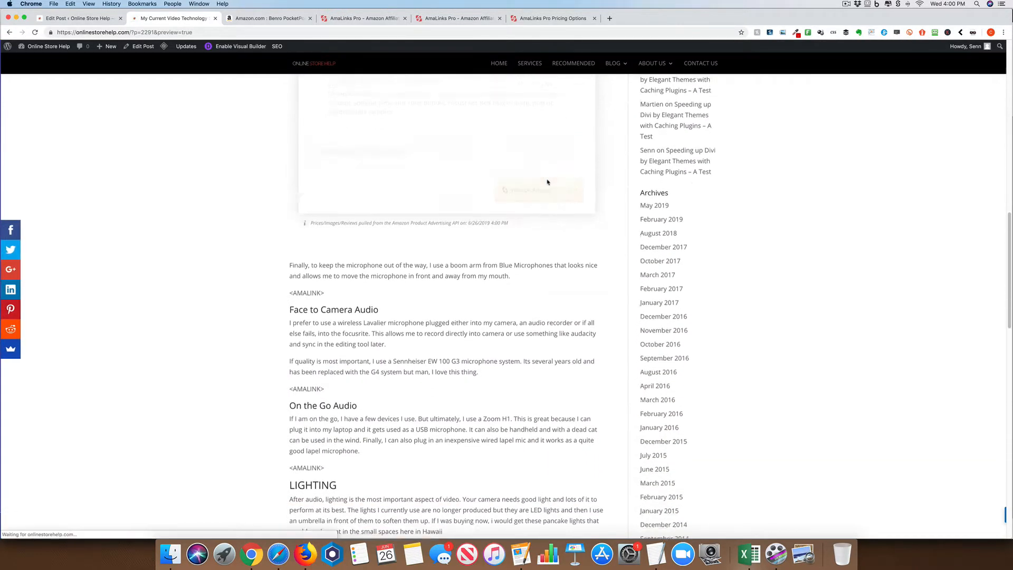
pyautogui.scroll(-6, 547, 182)
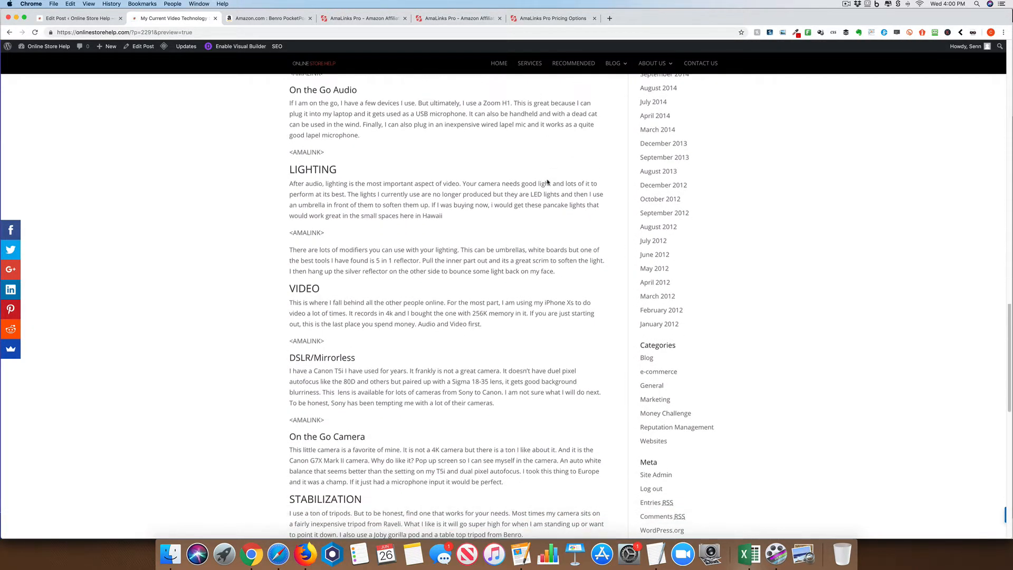
pyautogui.scroll(-10, 547, 182)
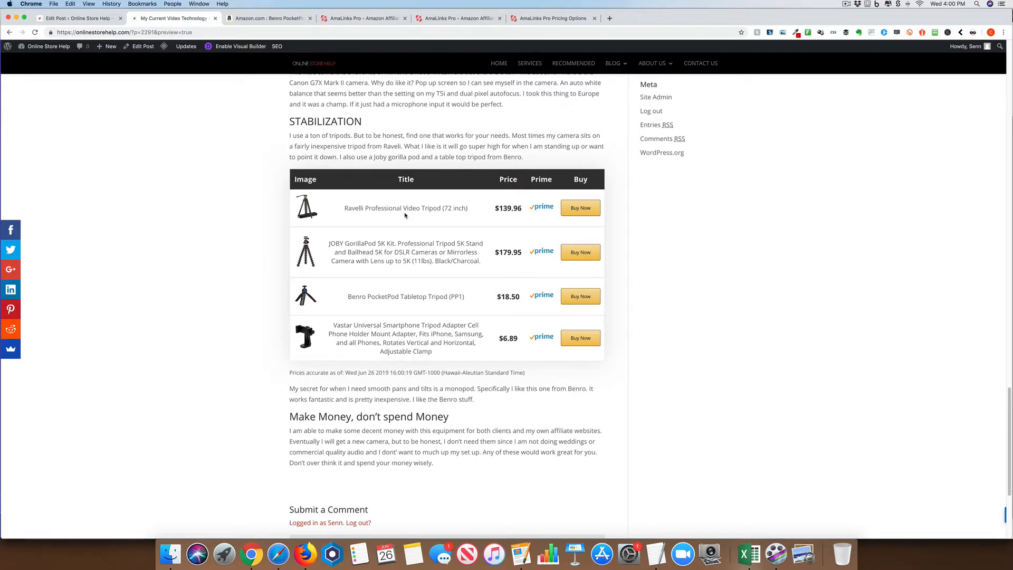
pyautogui.scroll(-2, 406, 215)
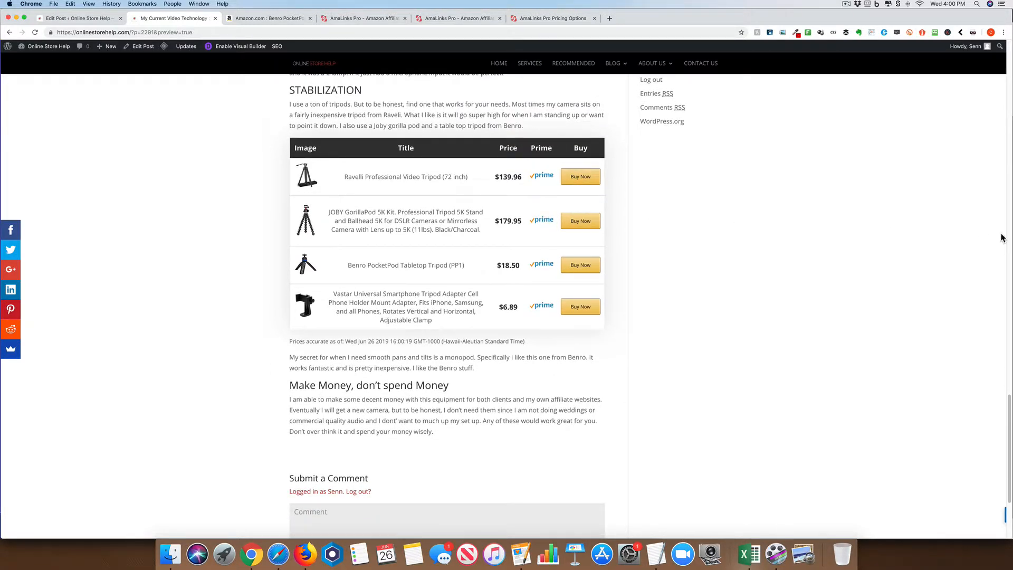
pyautogui.scroll(-3, 844, 227)
# Emulate a Galaxy S5 with the browser's developer tools and examine how the tripod table is laid out on the phone screen.
pyautogui.rightClick(811, 218)
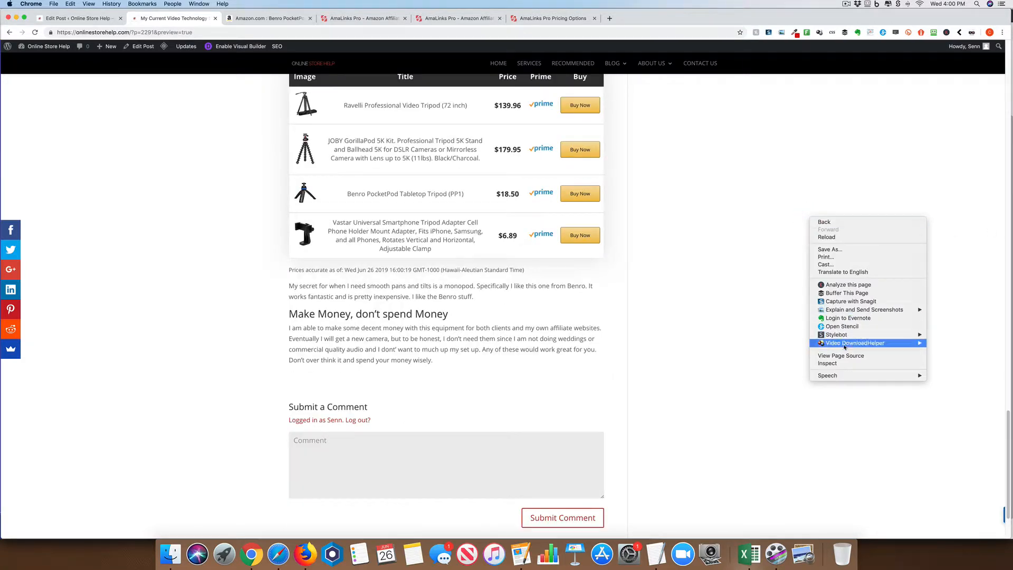
pyautogui.click(836, 362)
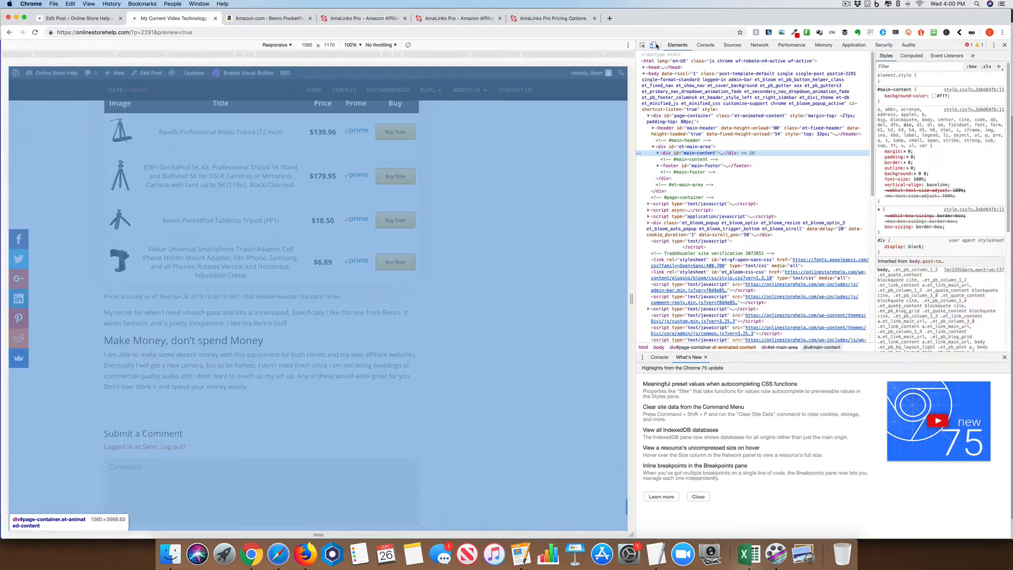
pyautogui.click(653, 46)
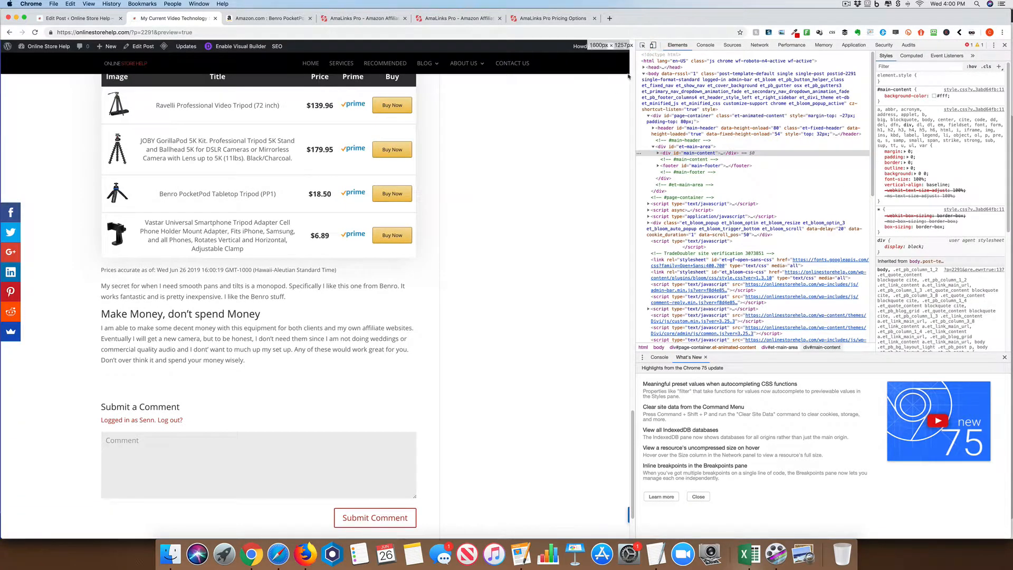
pyautogui.click(653, 46)
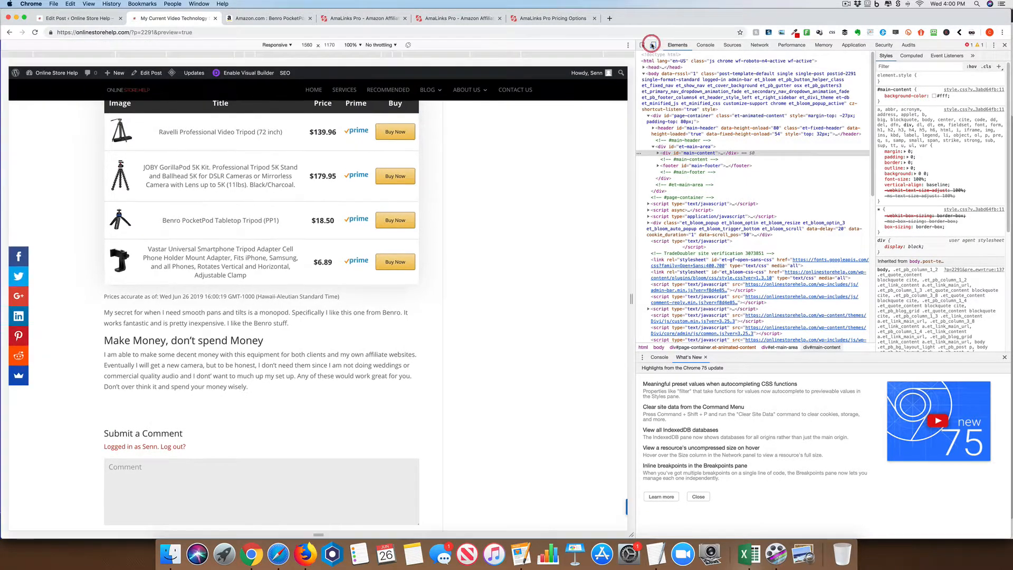
pyautogui.scroll(3, 532, 104)
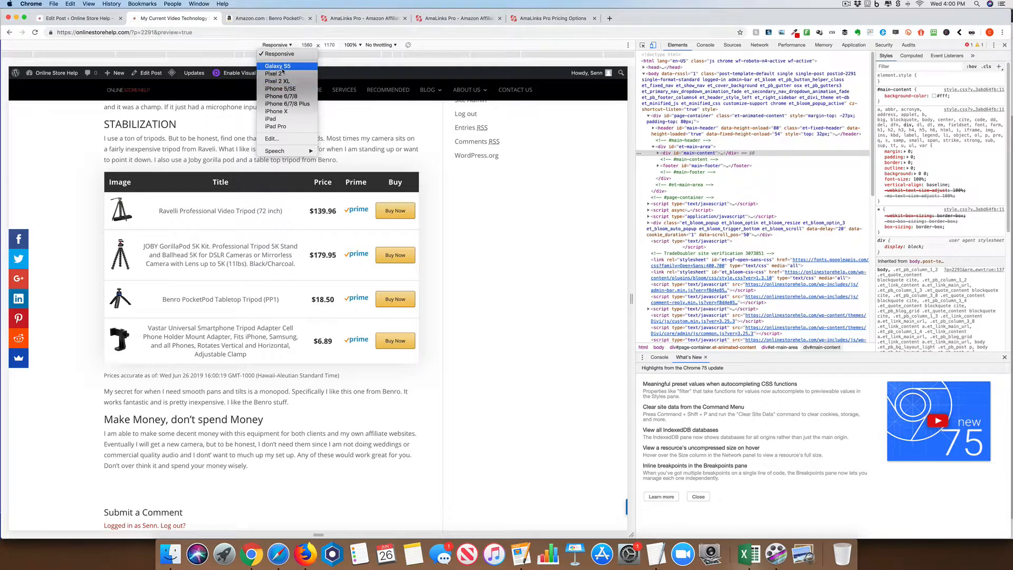
pyautogui.click(280, 66)
pyautogui.scroll(-15, 344, 171)
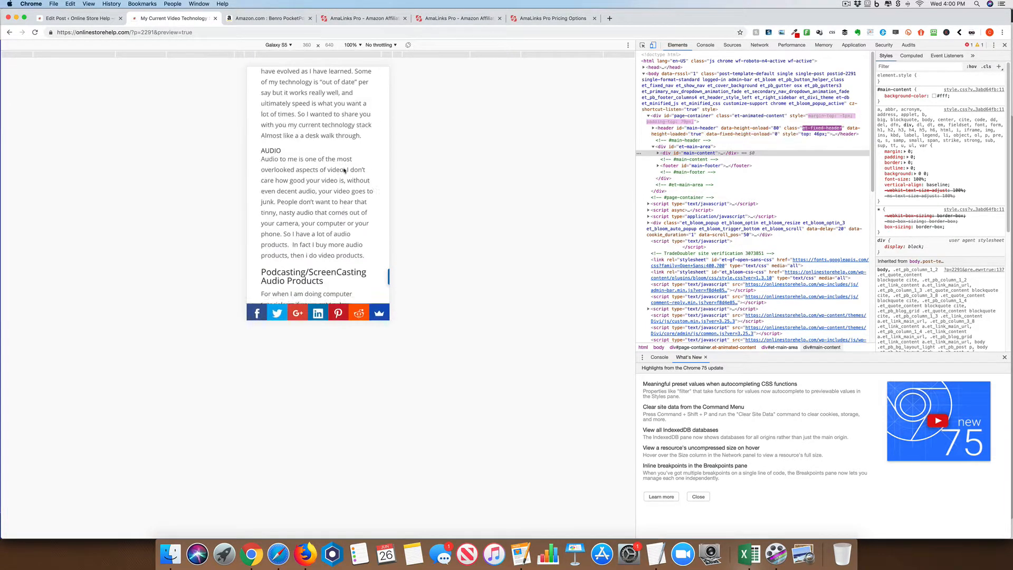
pyautogui.scroll(-10, 344, 170)
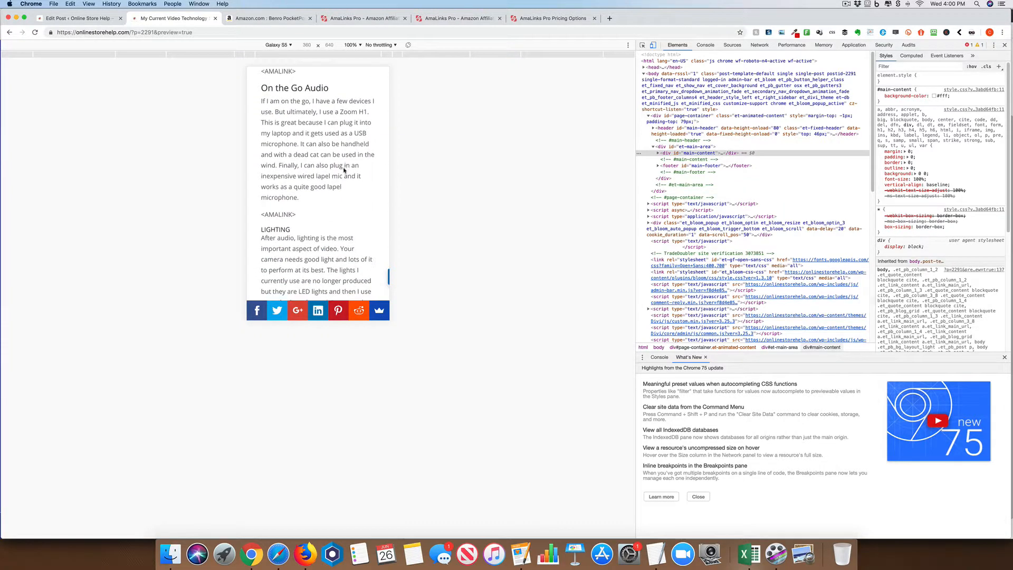
pyautogui.scroll(-4, 344, 170)
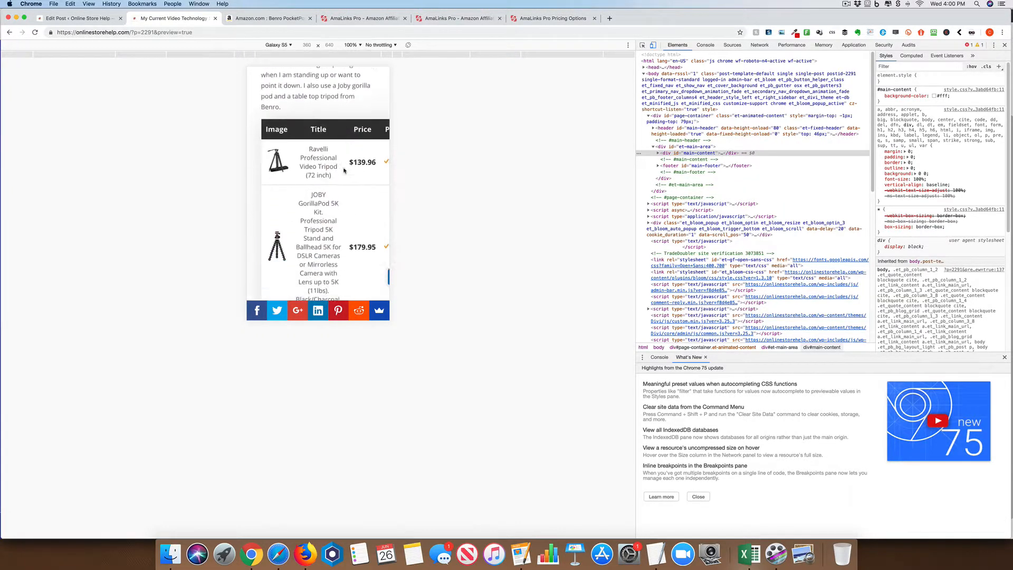
pyautogui.scroll(-2, 344, 171)
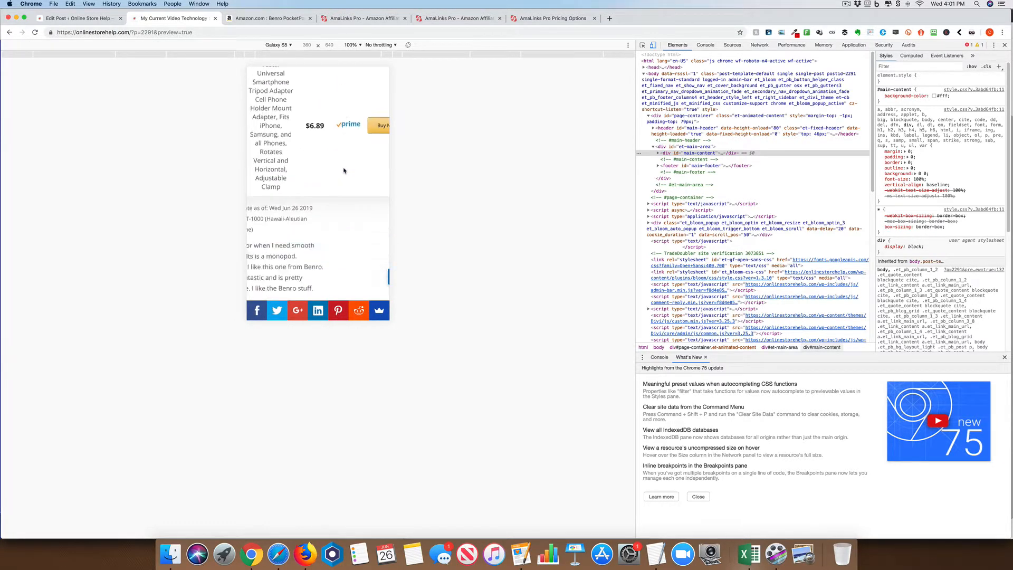
# Examine the previewed post on an emulated iPhone 6/7/8, and close the developer tools.
pyautogui.scroll(5, 344, 170)
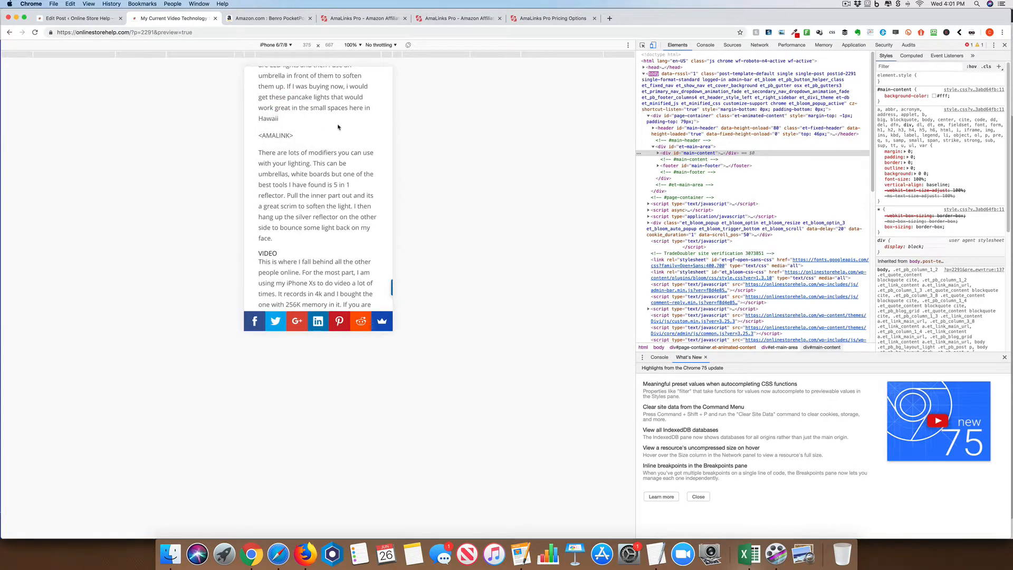
pyautogui.scroll(-6, 338, 128)
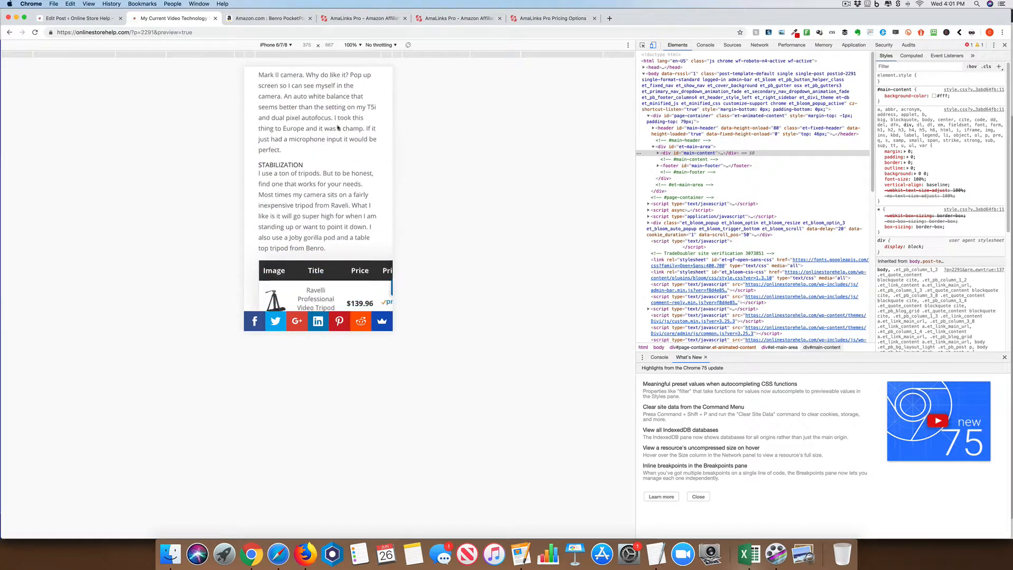
pyautogui.scroll(9, 339, 127)
pyautogui.scroll(-5, 339, 128)
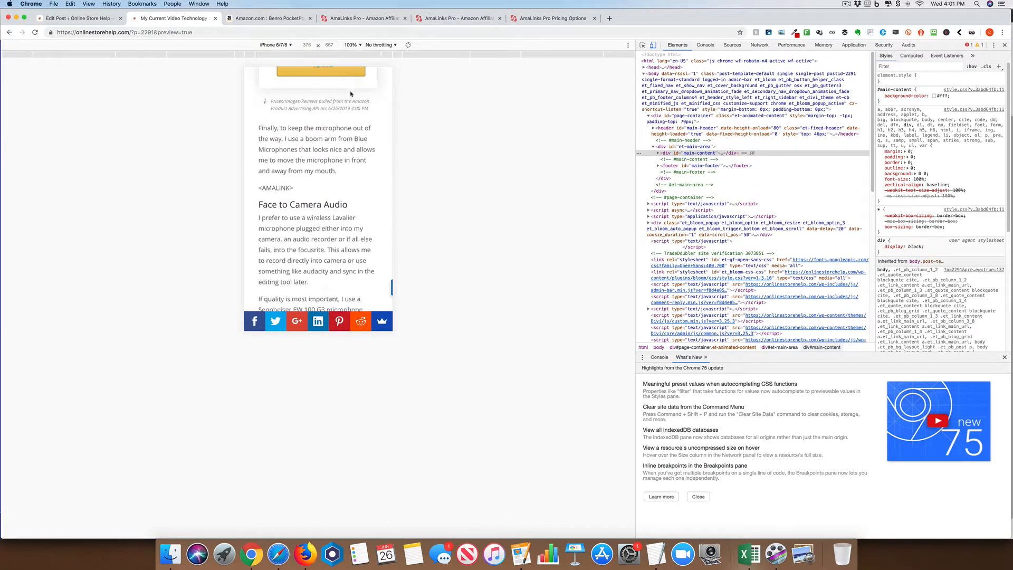
pyautogui.click(1005, 45)
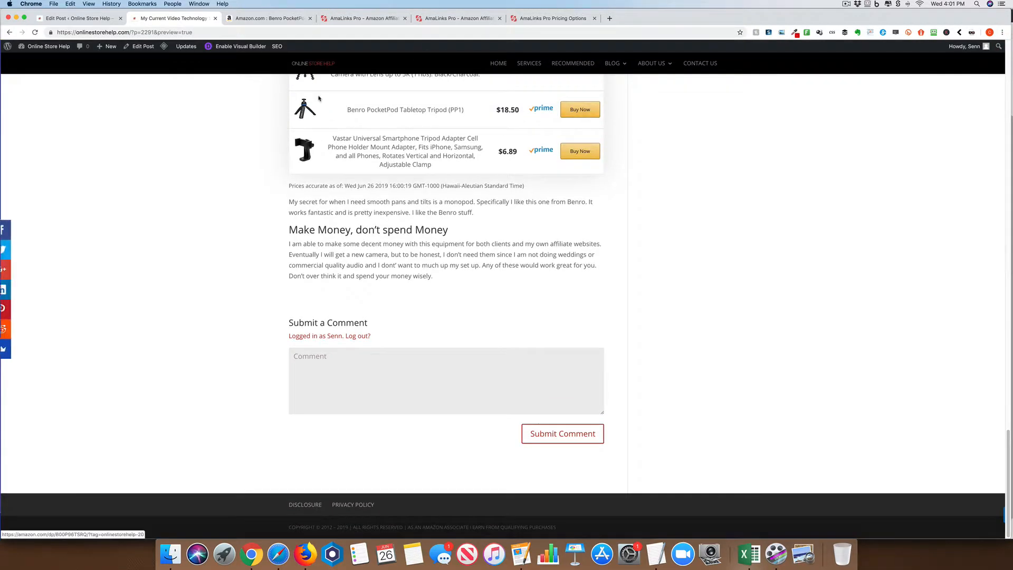
# Return to the post editor and delete the tripod table shortcode under the Stabilization heading.
pyautogui.click(80, 18)
pyautogui.scroll(-20, 379, 227)
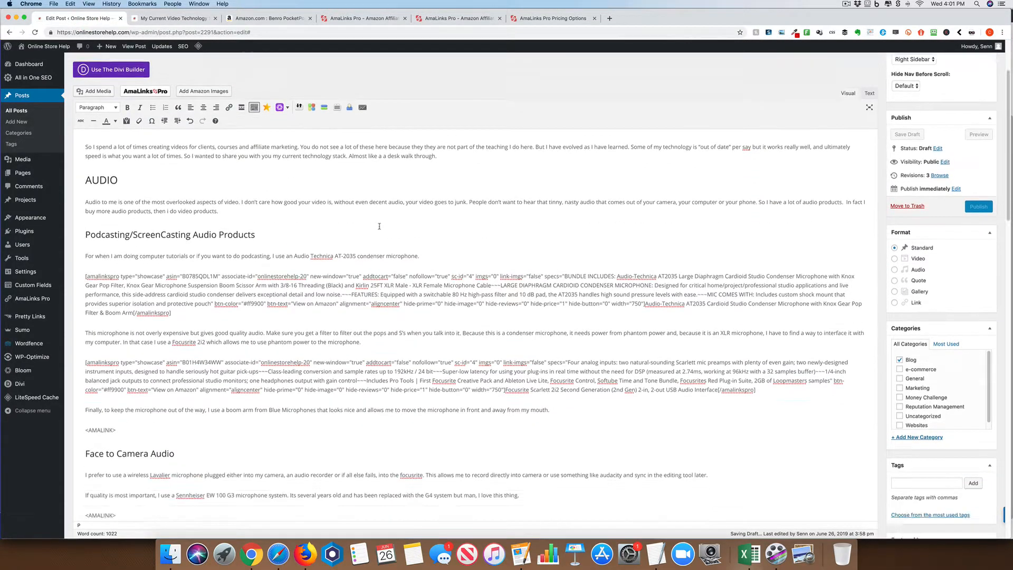
pyautogui.scroll(-5, 380, 226)
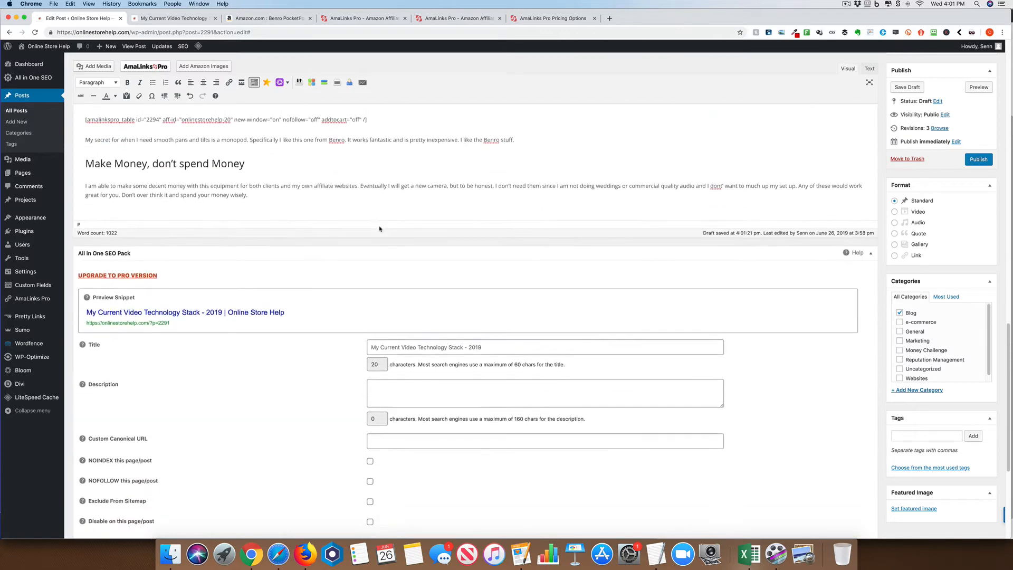
pyautogui.scroll(2, 380, 226)
pyautogui.moveTo(367, 189); pyautogui.dragTo(109, 181)
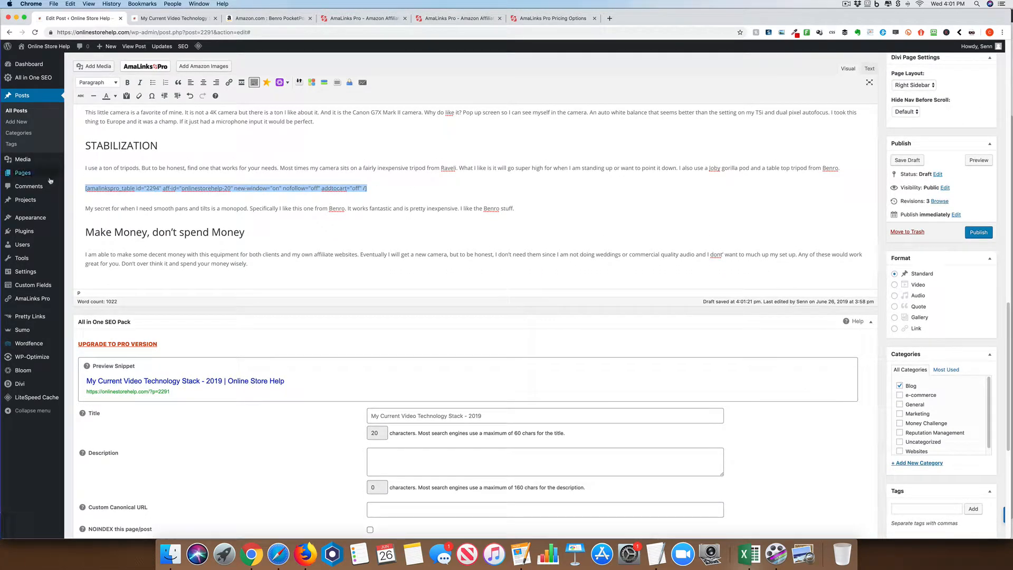
pyautogui.press('BackSpace')
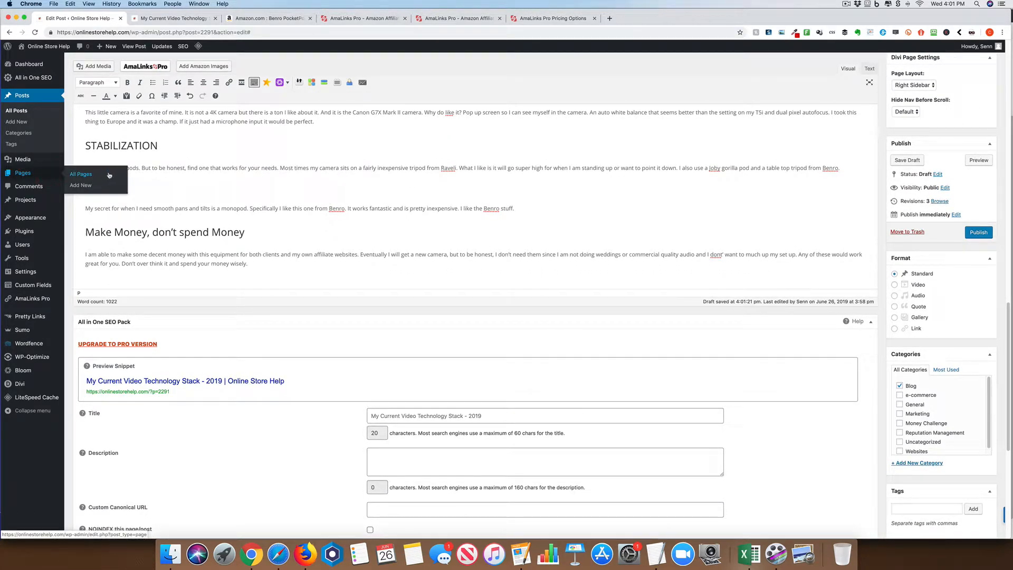
# Reopen the Tripods table in AmaLinks Pro and hide its Prime column on mobile phones.
pyautogui.click(145, 66)
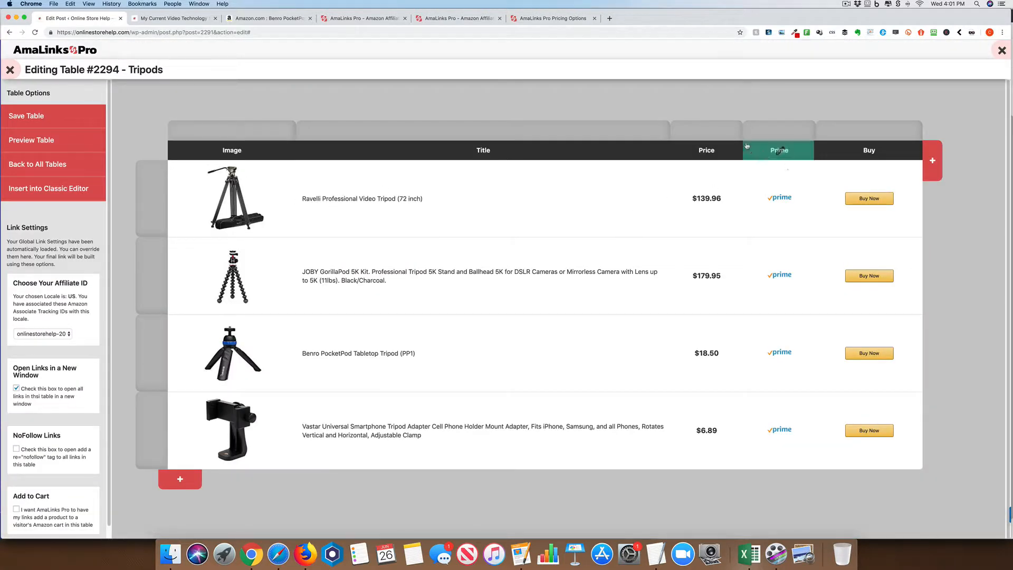
pyautogui.moveTo(779, 134)
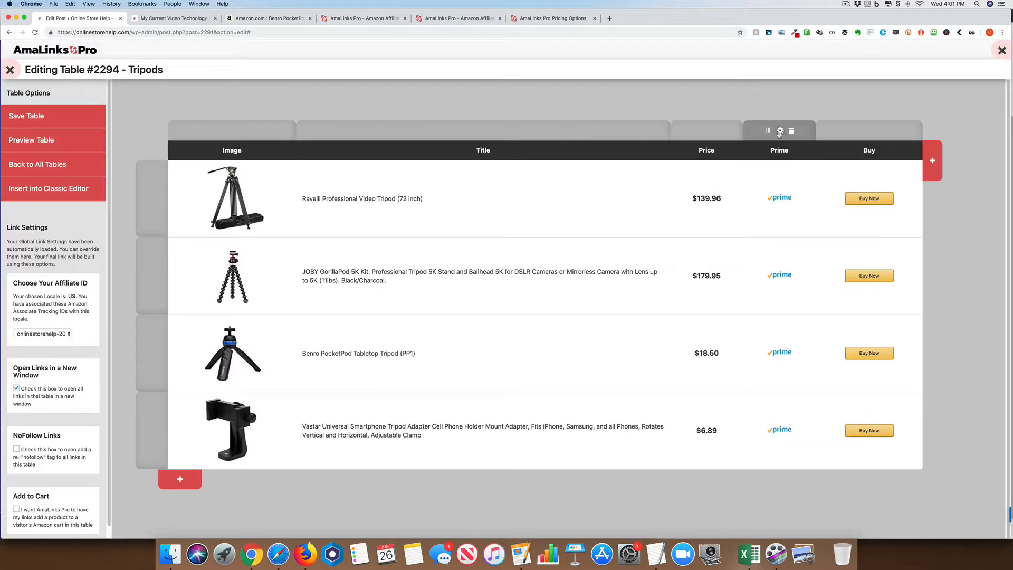
pyautogui.click(780, 131)
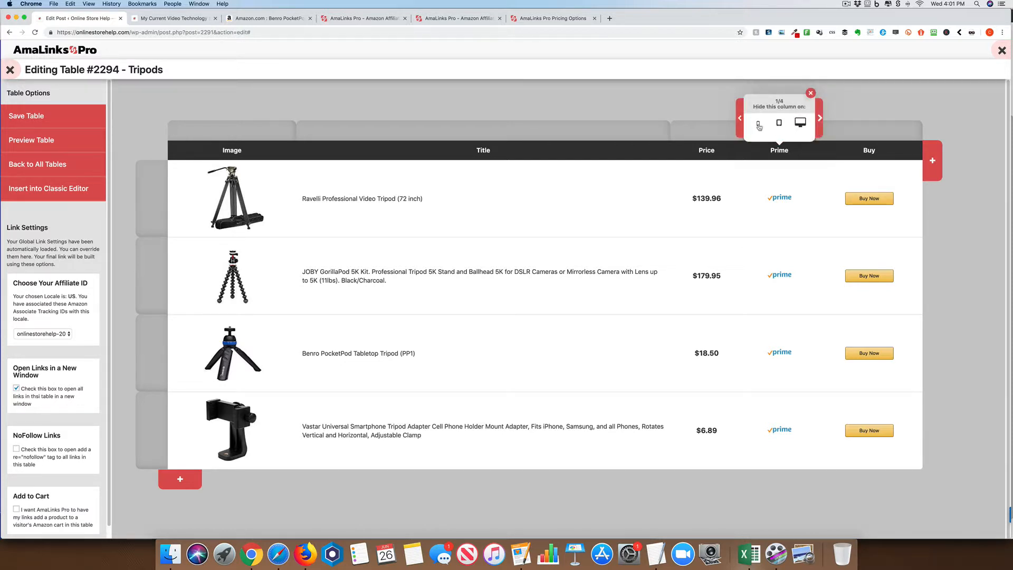
pyautogui.click(758, 125)
# Hide the Title column of the Tripods table on mobile phones.
pyautogui.click(510, 152)
pyautogui.click(484, 132)
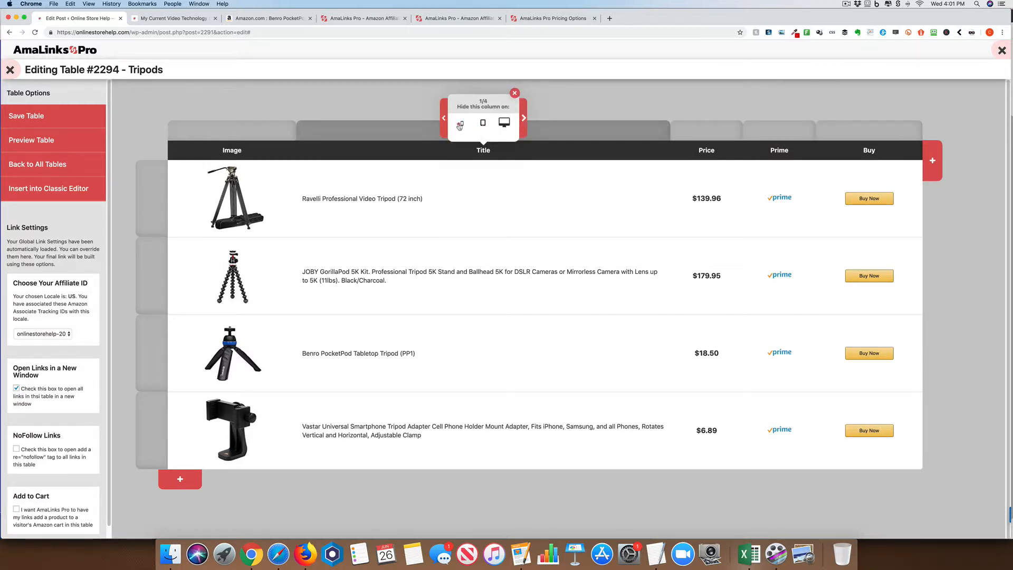
pyautogui.click(459, 126)
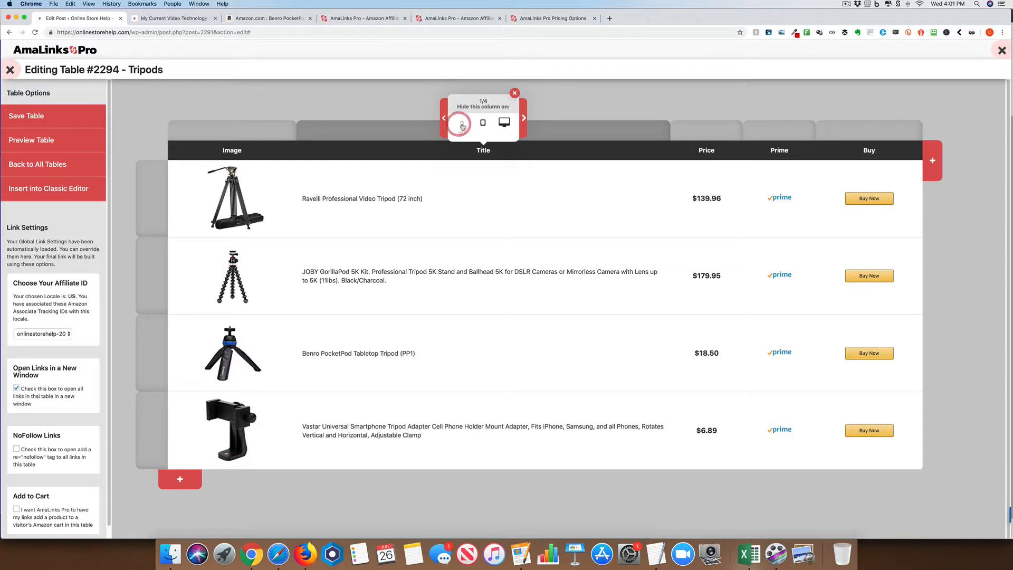
# Save the Tripods table and insert it back into the post under the Stabilization heading.
pyautogui.click(72, 115)
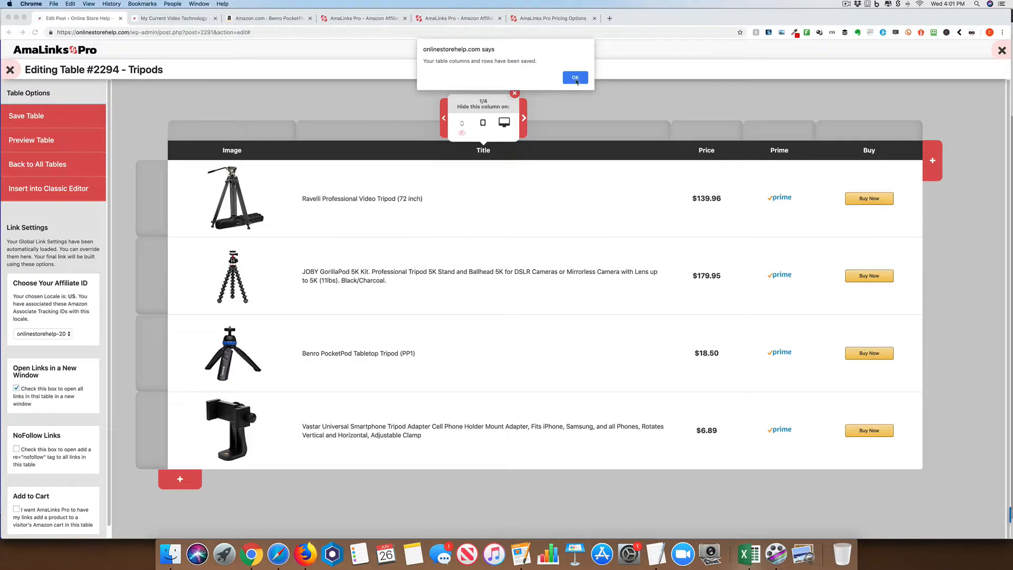
pyautogui.click(575, 78)
pyautogui.click(52, 188)
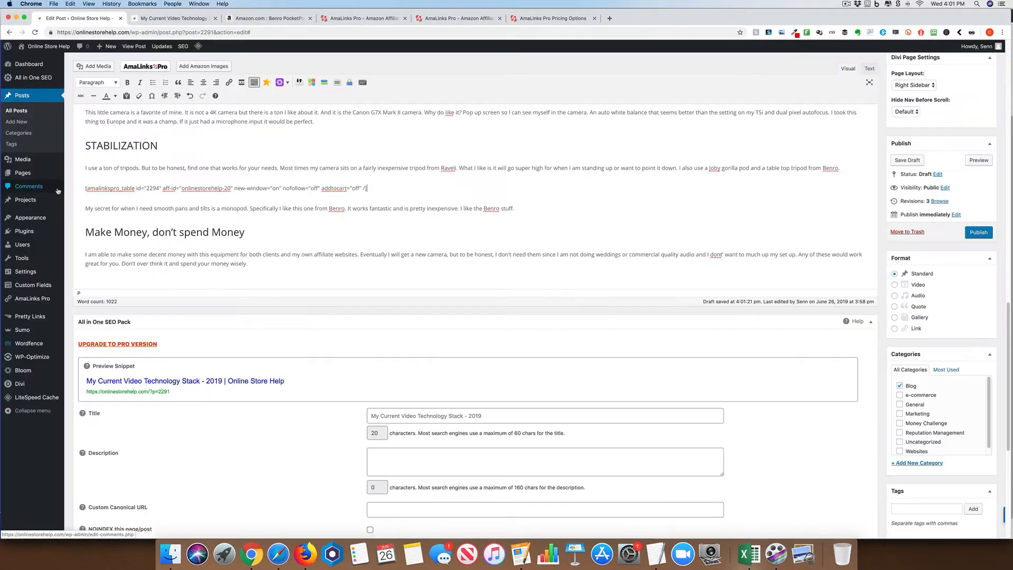
# Preview the post and inspect the tripod table under the Stabilization heading in the emulated iPhone 6/7/8 view.
pyautogui.scroll(10, 475, 238)
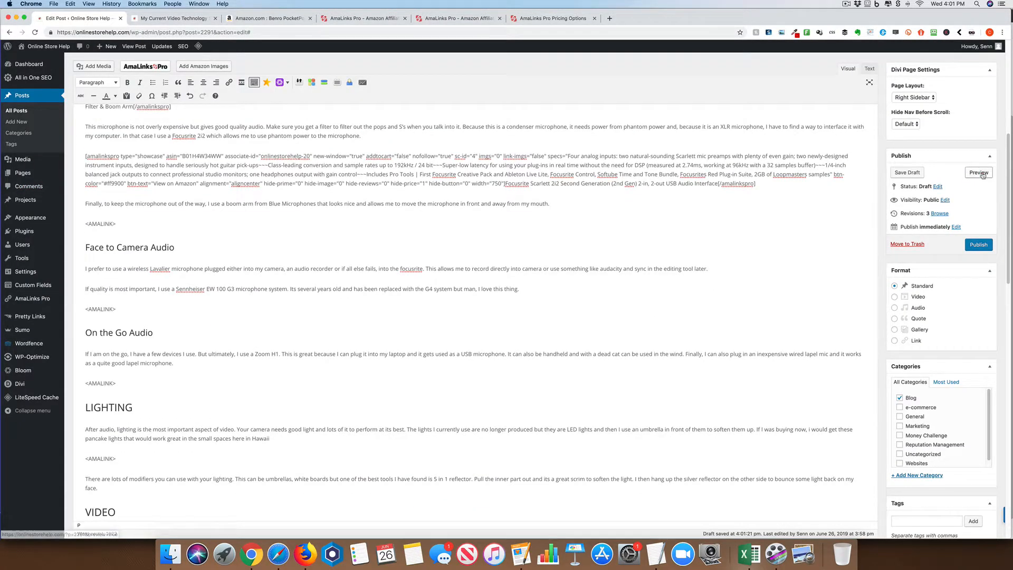
pyautogui.click(983, 175)
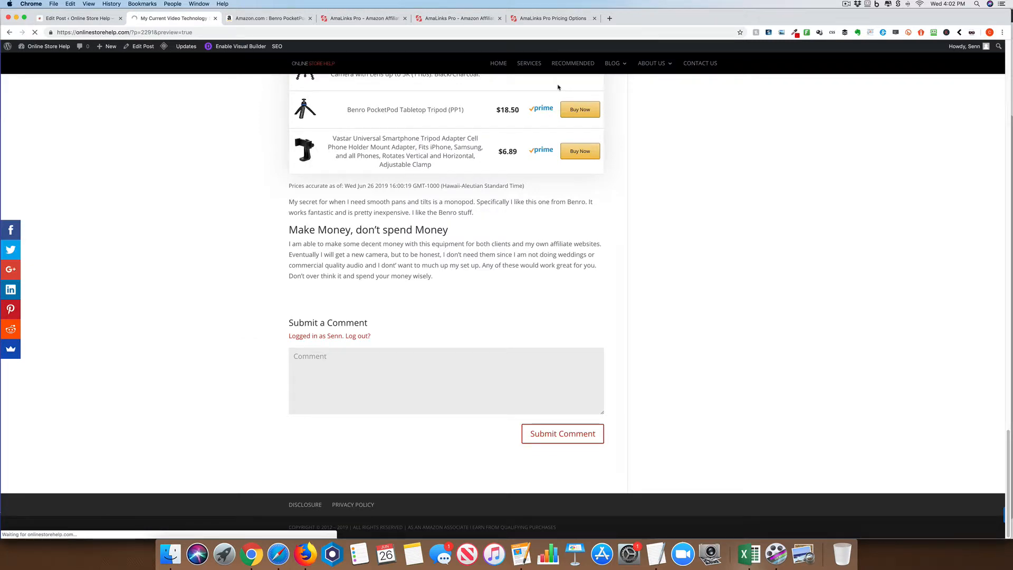
pyautogui.rightClick(848, 130)
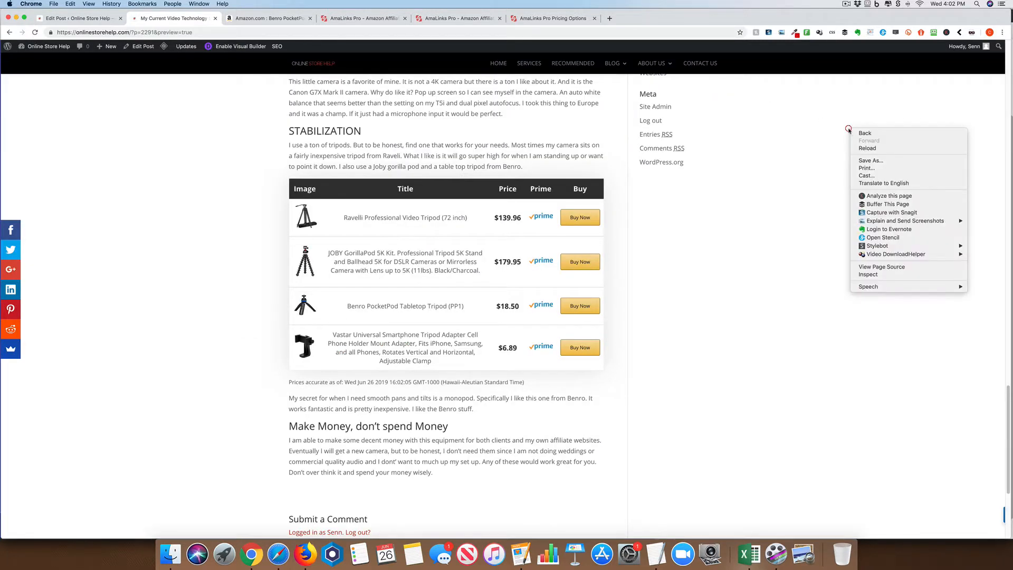
pyautogui.click(887, 274)
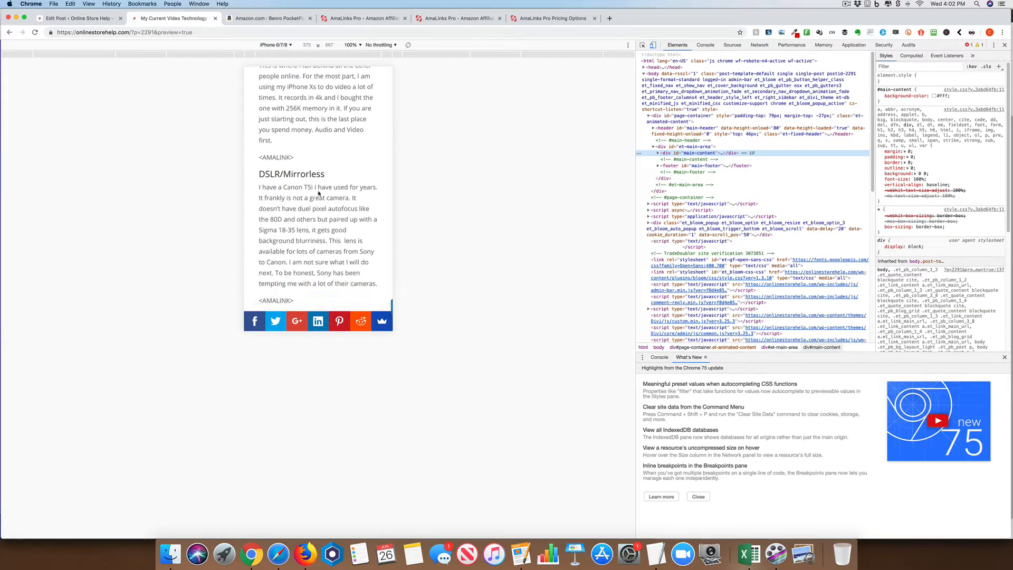
pyautogui.scroll(-2, 318, 193)
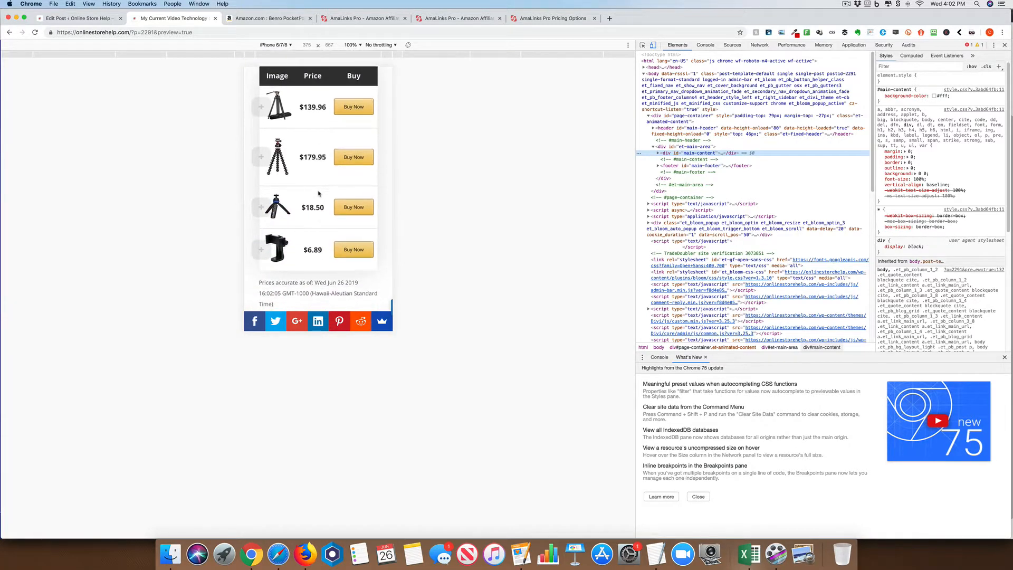
pyautogui.scroll(-1, 319, 194)
pyautogui.scroll(-4, 319, 194)
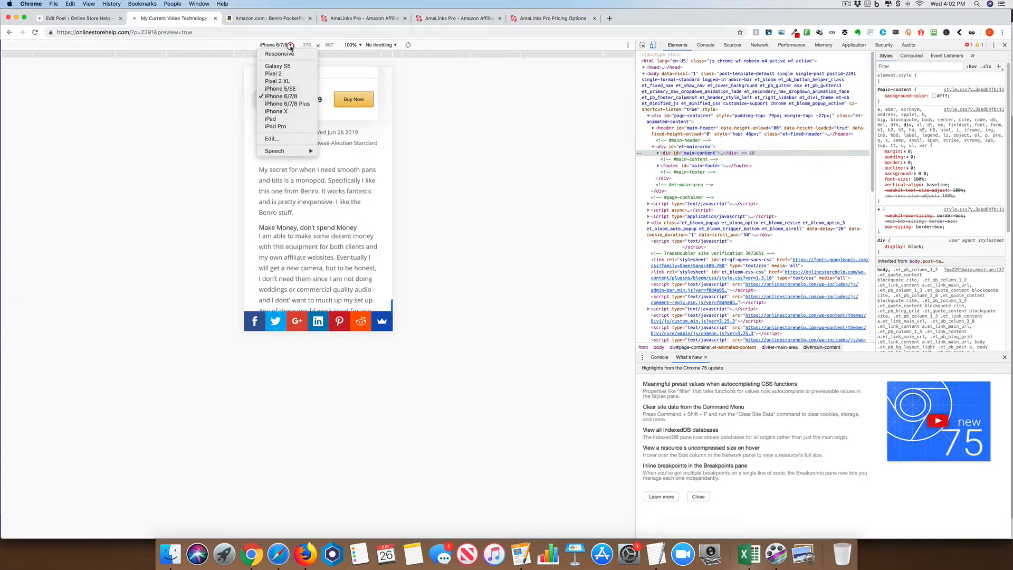
# Switch the emulated device to iPad and examine the tripod table's columns in portrait orientation.
pyautogui.click(290, 122)
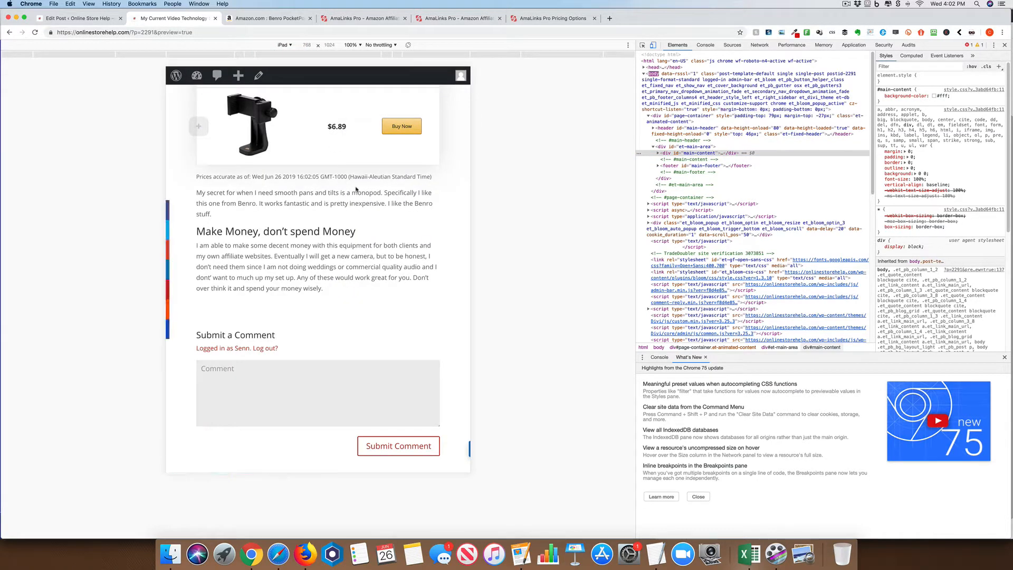
pyautogui.scroll(5, 357, 192)
pyautogui.scroll(10, 356, 192)
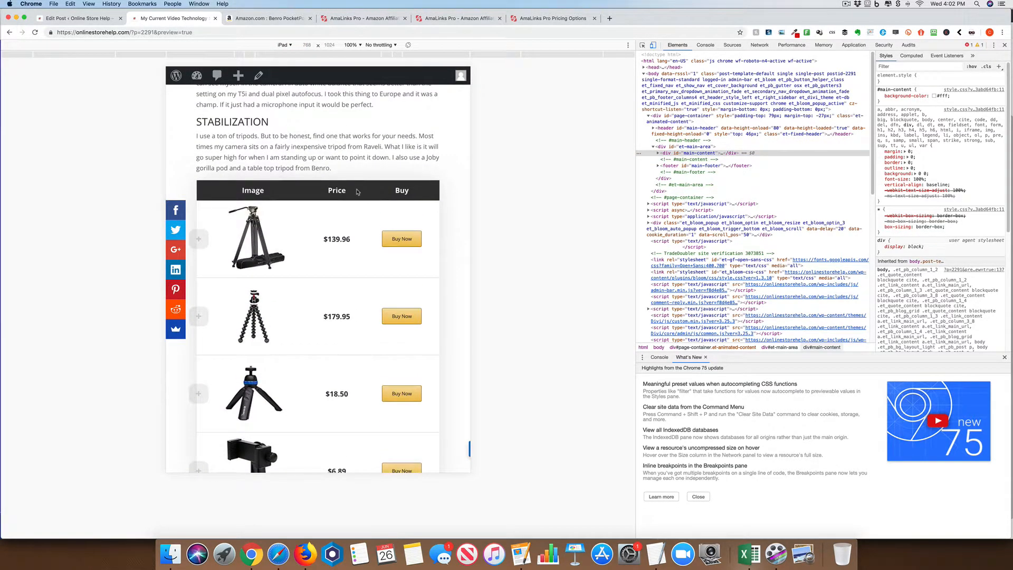
pyautogui.scroll(5, 357, 192)
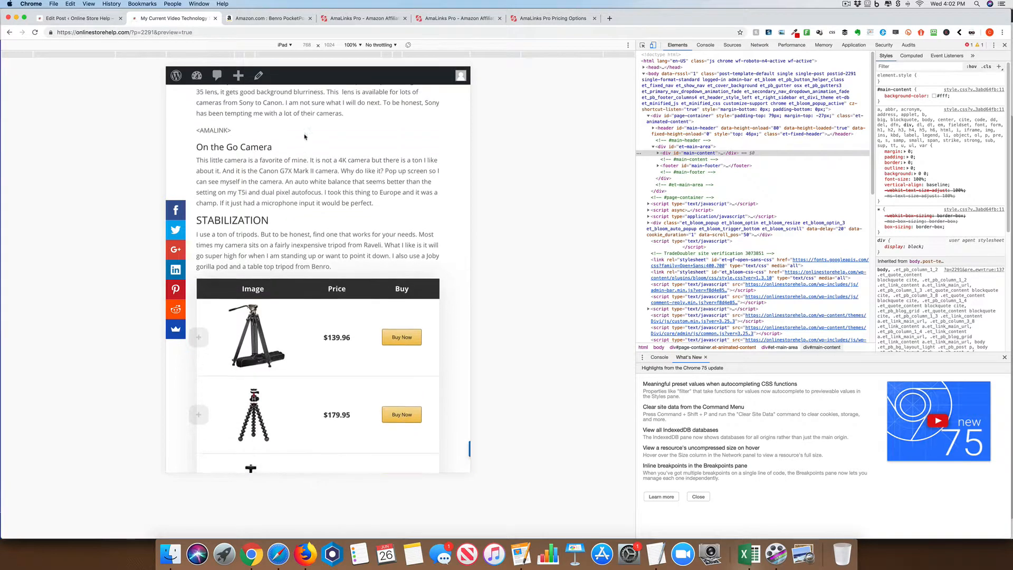
# Check the tripod table with the emulated iPad rotated to landscape, and return to the post editor.
pyautogui.click(407, 46)
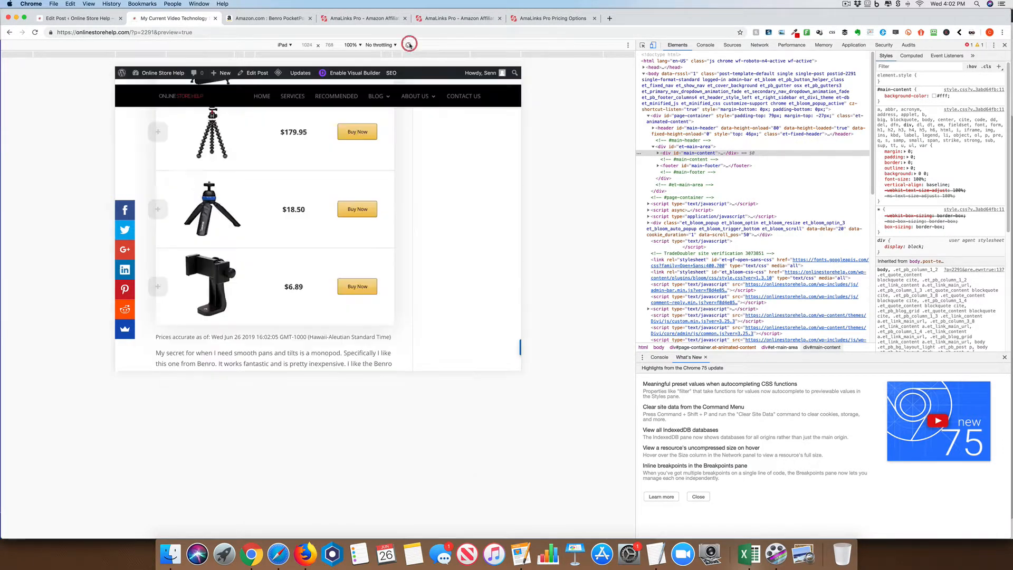
pyautogui.scroll(3, 263, 203)
pyautogui.scroll(4, 263, 203)
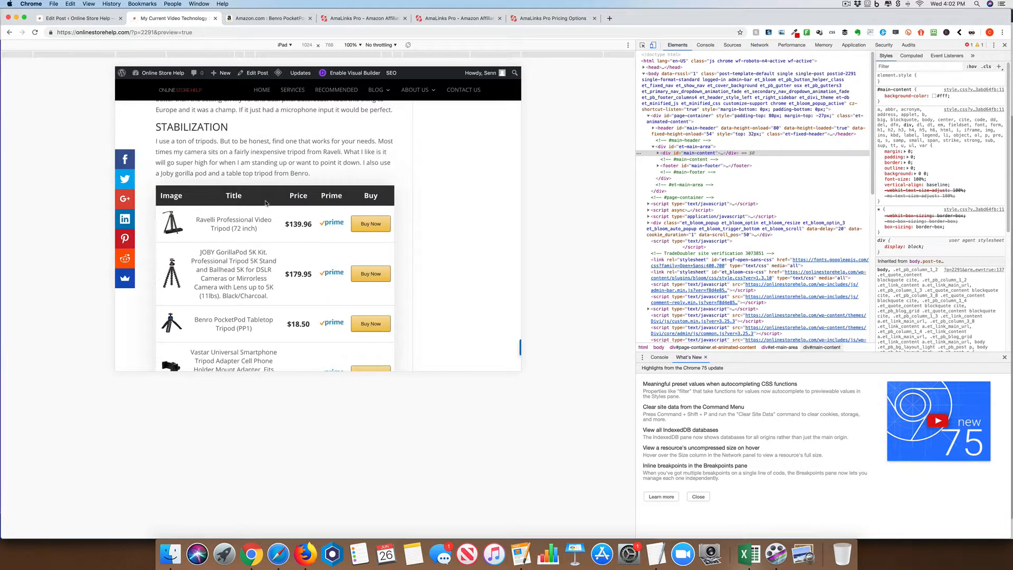
pyautogui.click(85, 19)
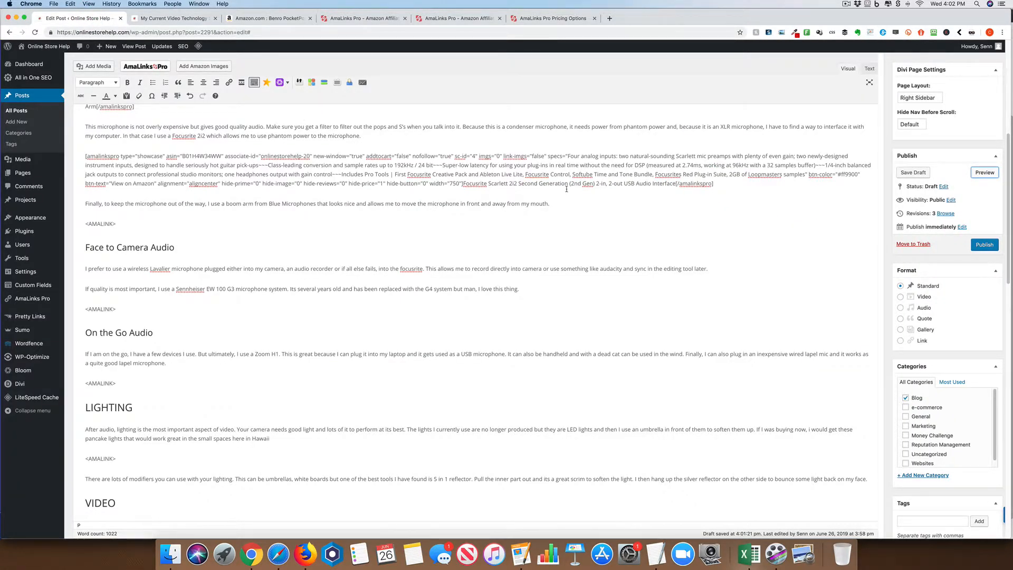
pyautogui.scroll(1, 566, 189)
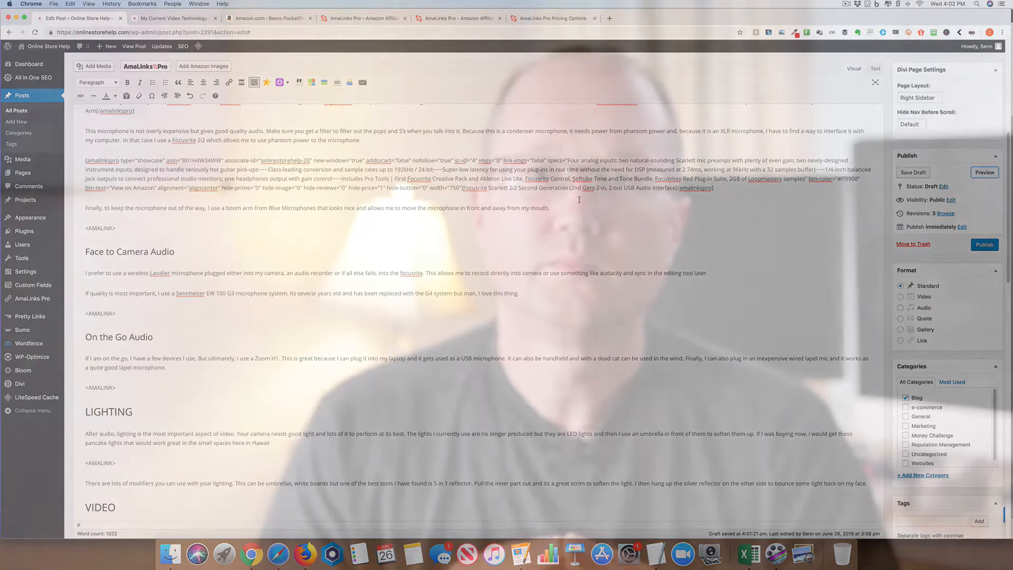